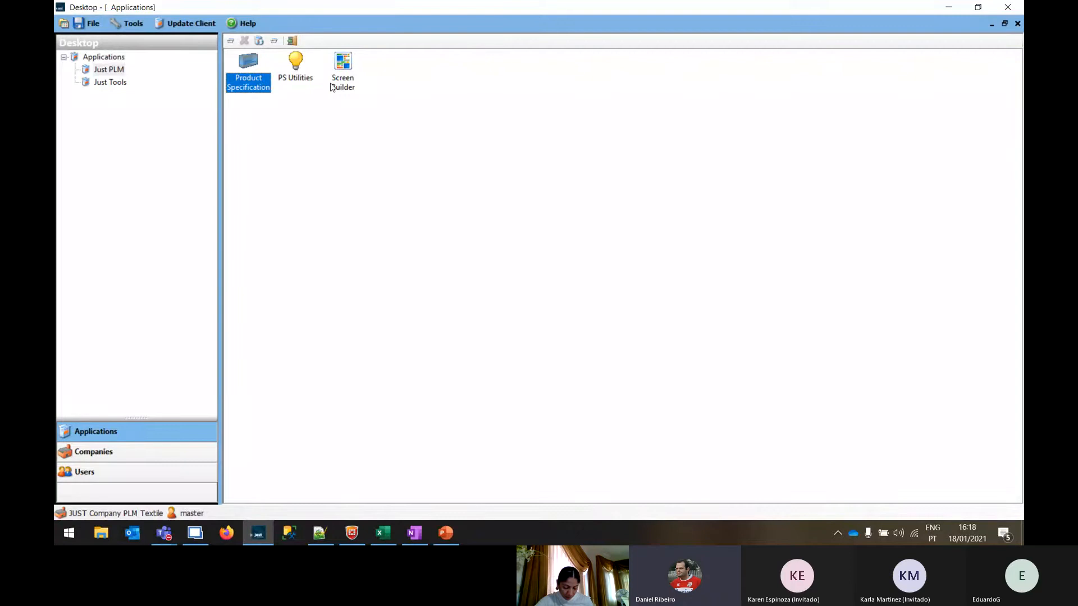
# Look through the Just PLM and Just Tools applications and open Product Specification from Just PLM
pyautogui.click(347, 65)
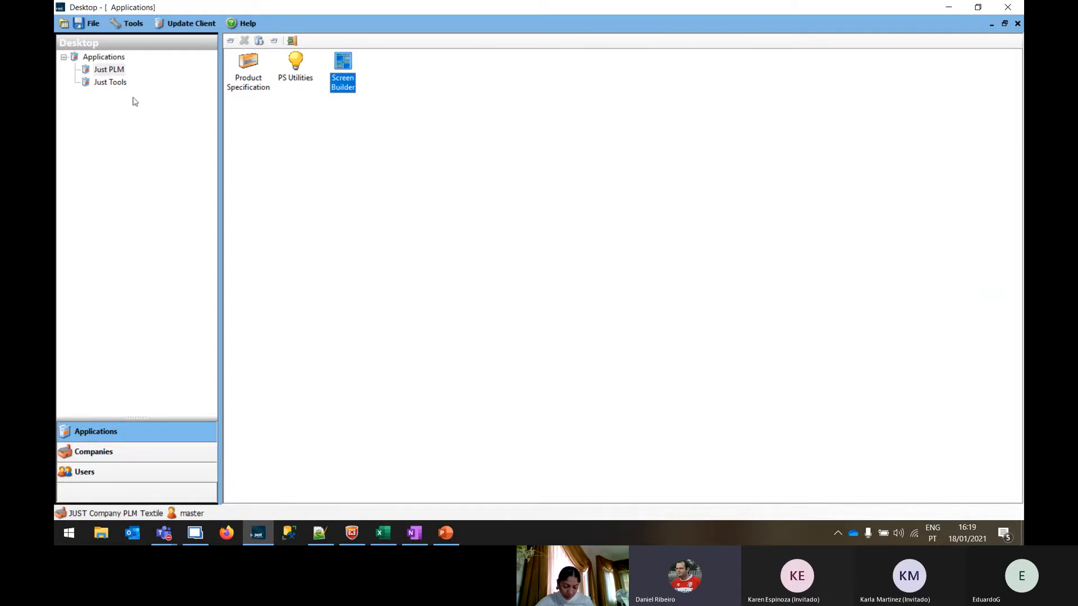
pyautogui.click(111, 82)
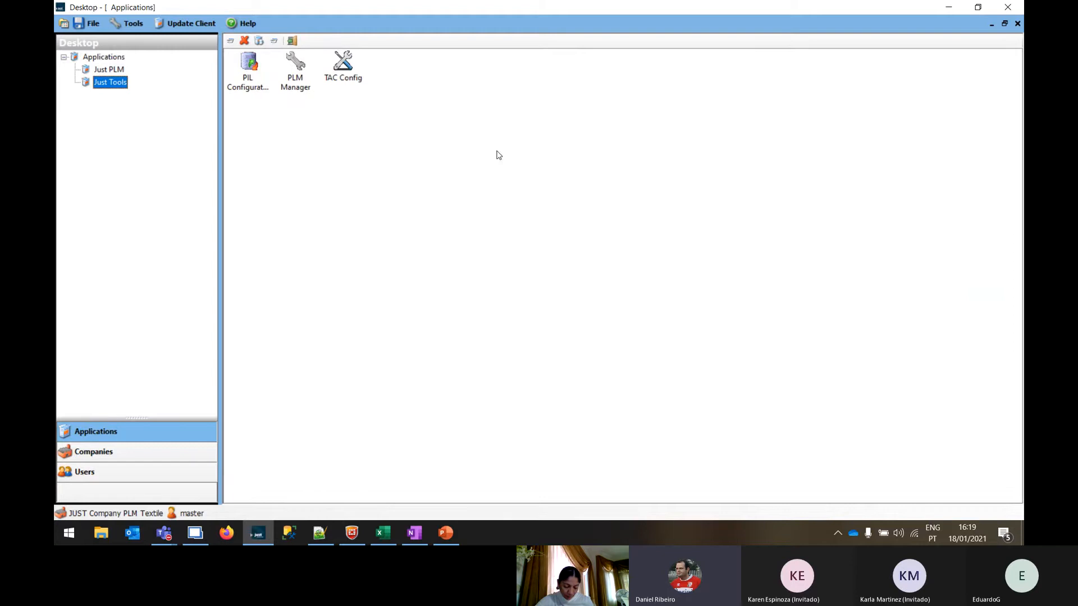
pyautogui.click(245, 66)
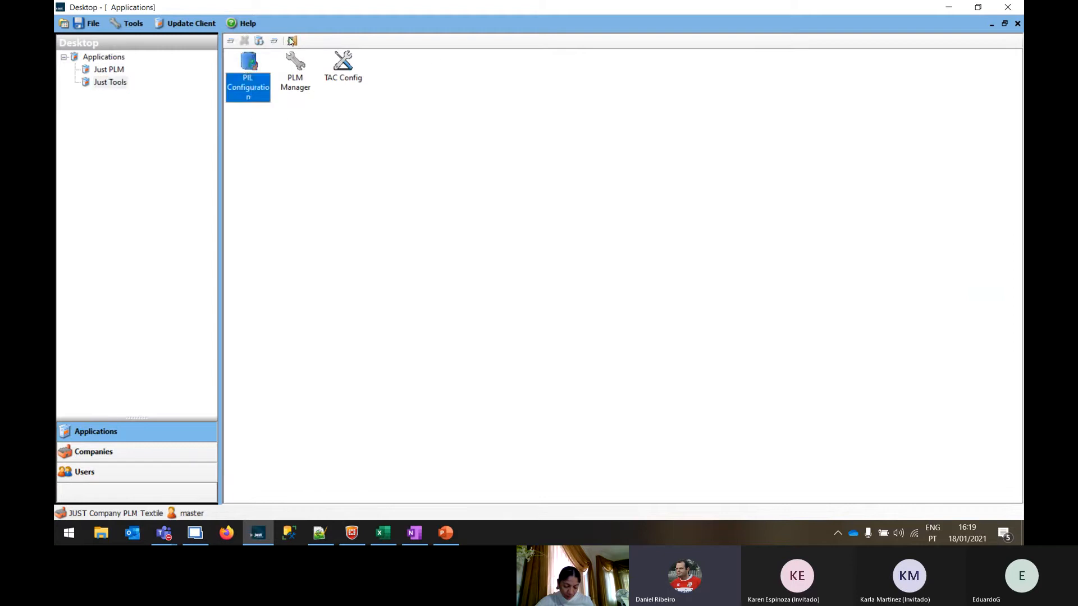
pyautogui.click(108, 71)
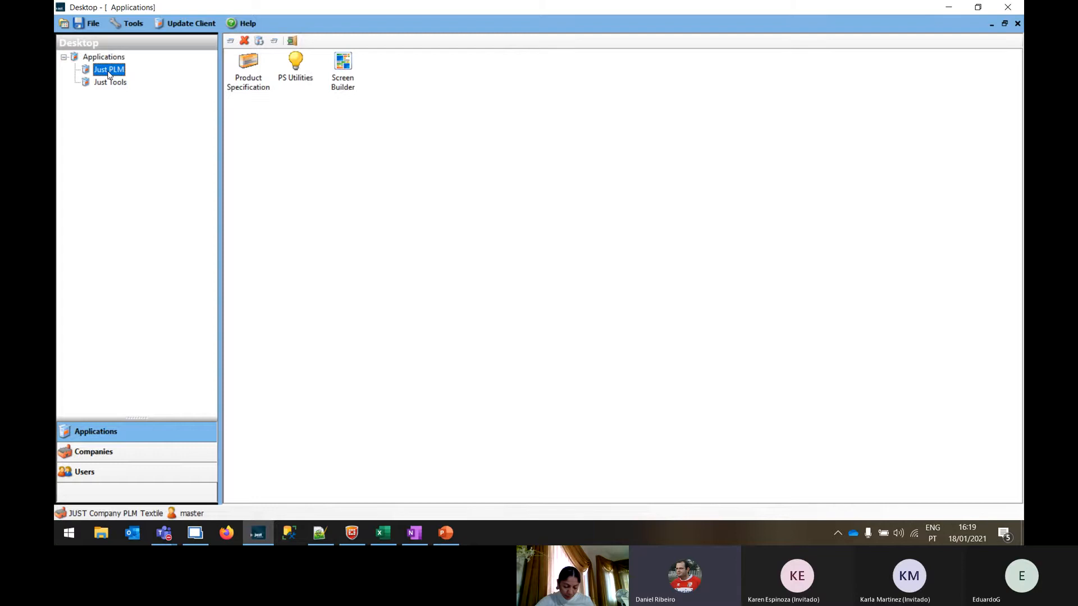
pyautogui.click(243, 68)
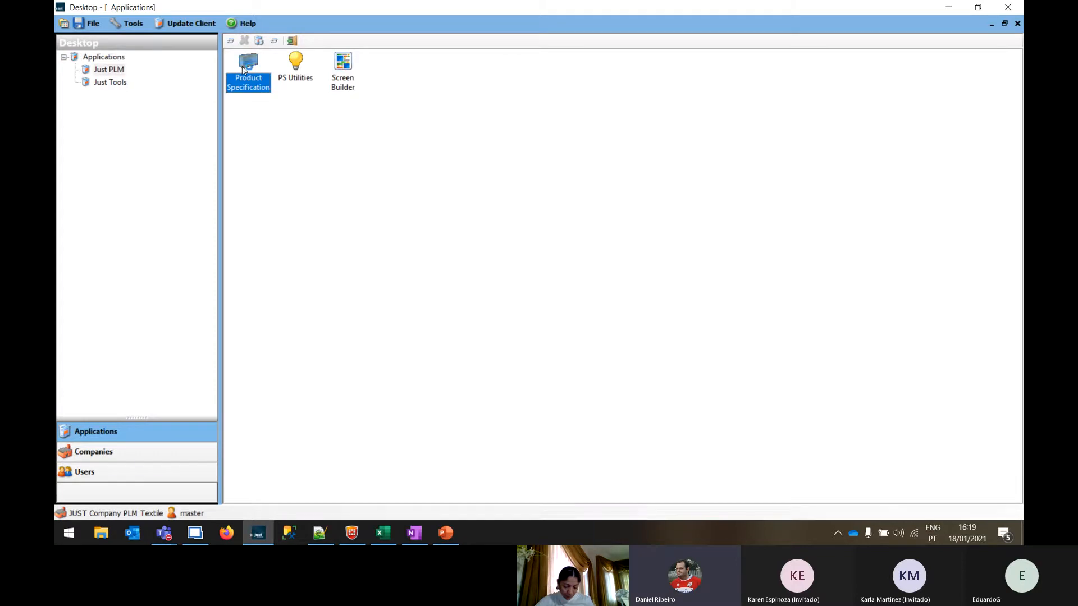
pyautogui.doubleClick(243, 68)
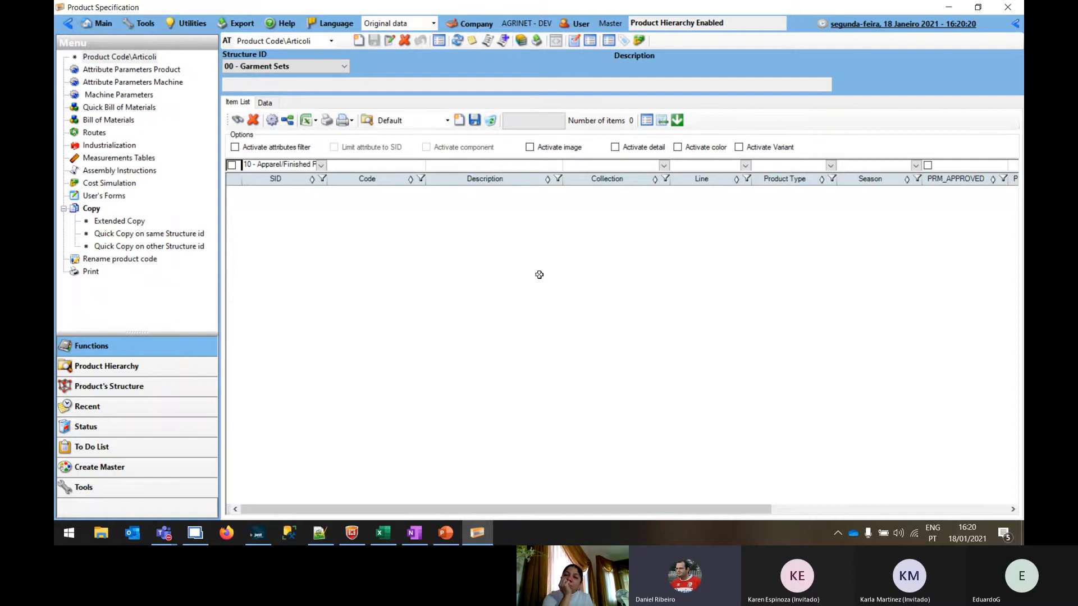
# Show the standard search pane and search for all products of structure 10 - Apparel/Finished Product
pyautogui.click(1016, 23)
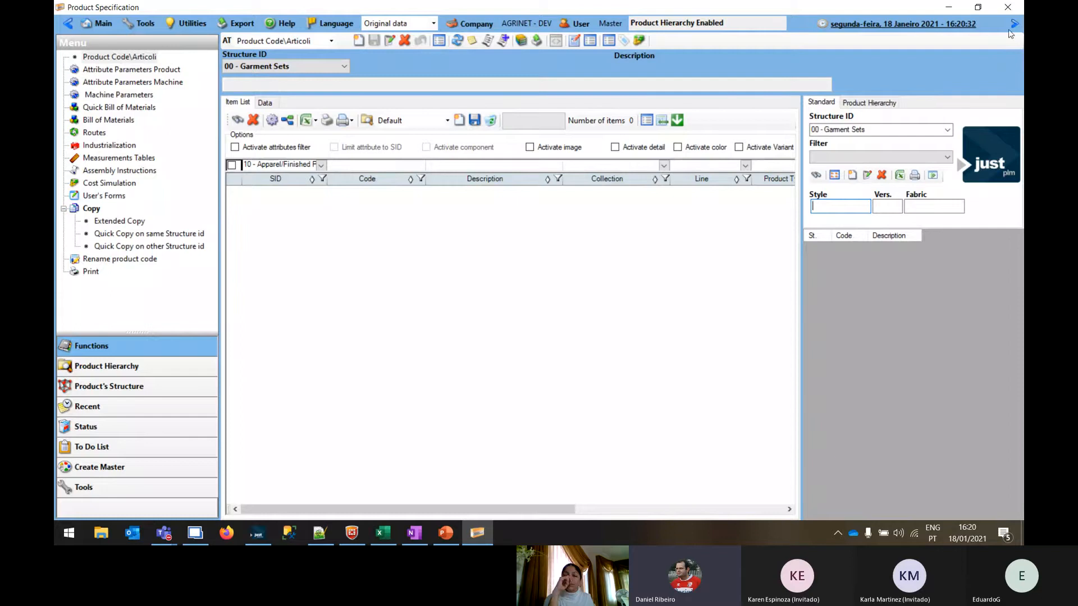
pyautogui.click(836, 130)
pyautogui.click(837, 147)
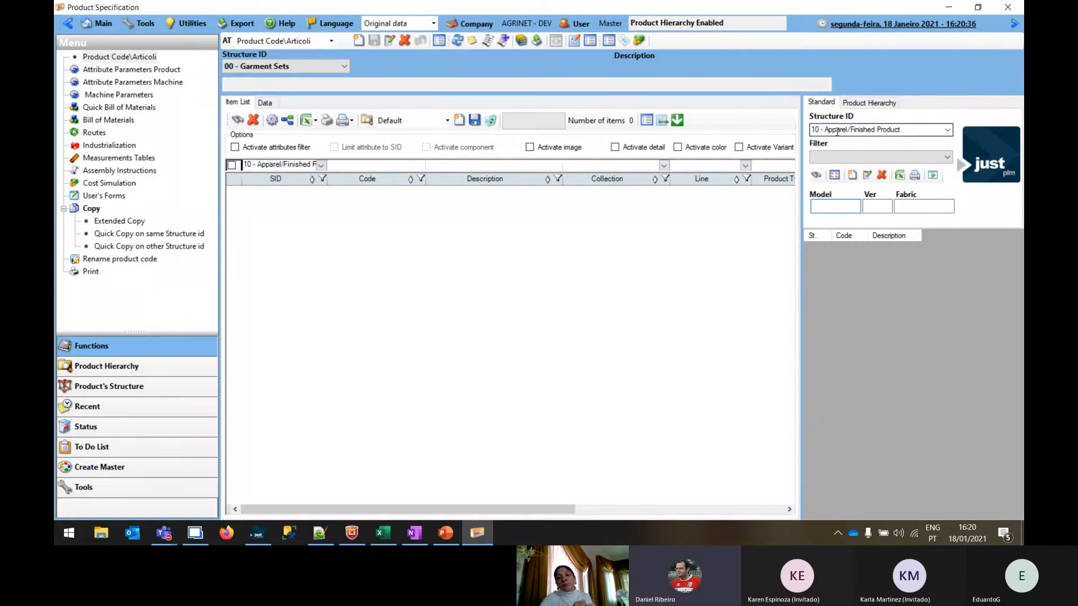
pyautogui.click(816, 176)
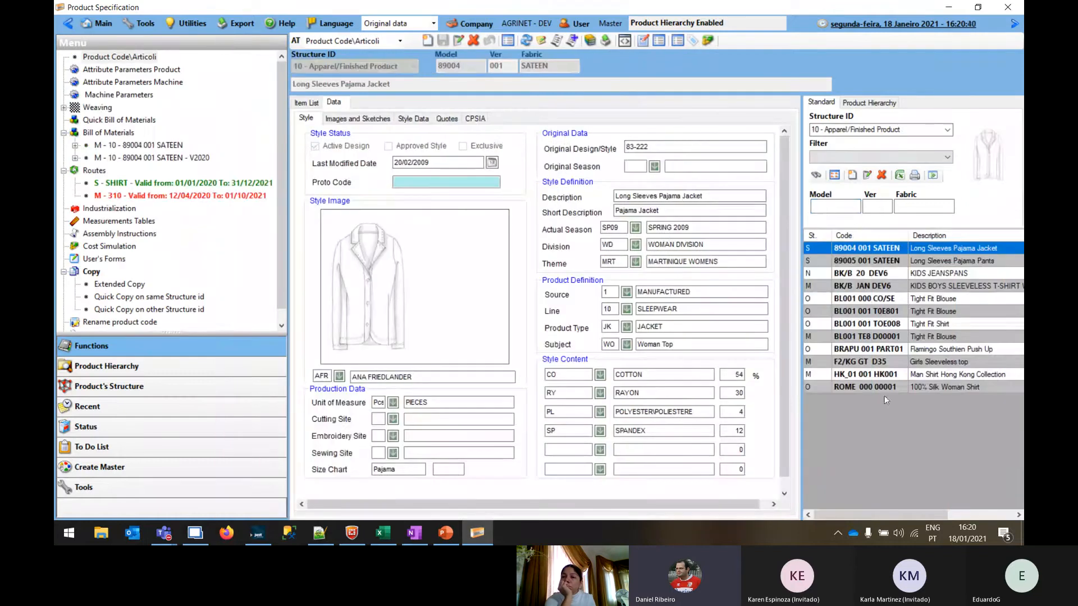
# Show the item list, demonstrate hiding and restoring the side panes, and narrow the function menu with the search pane hidden
pyautogui.click(1013, 24)
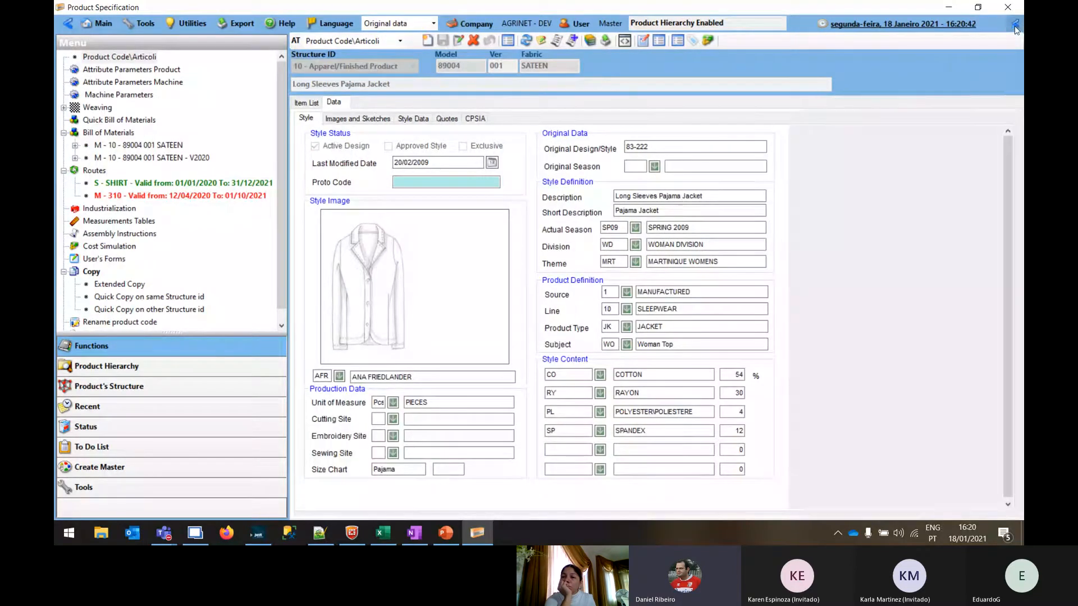
pyautogui.click(310, 104)
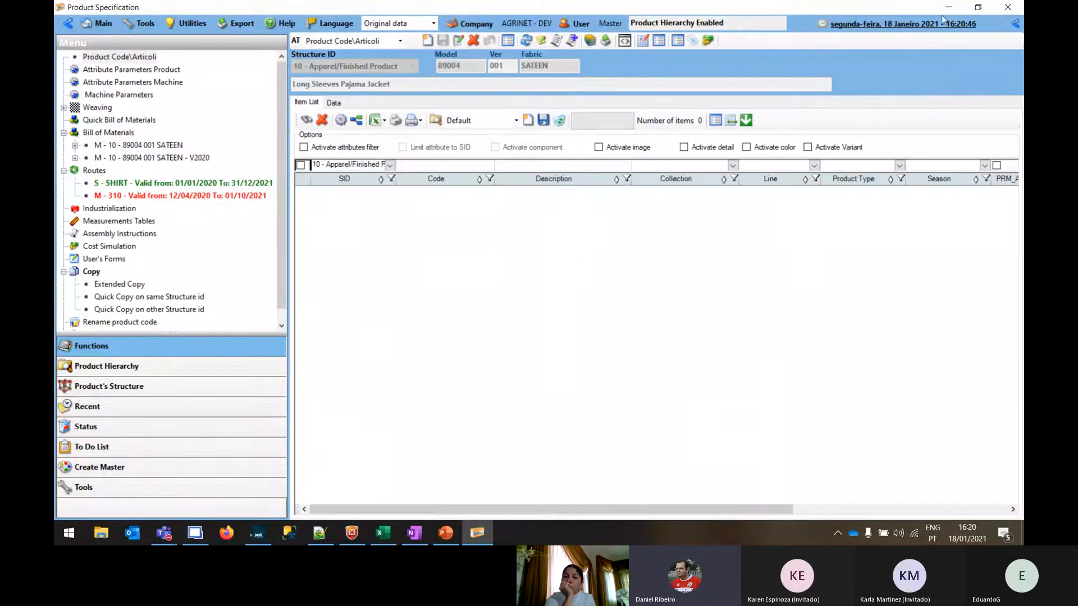
pyautogui.click(1015, 24)
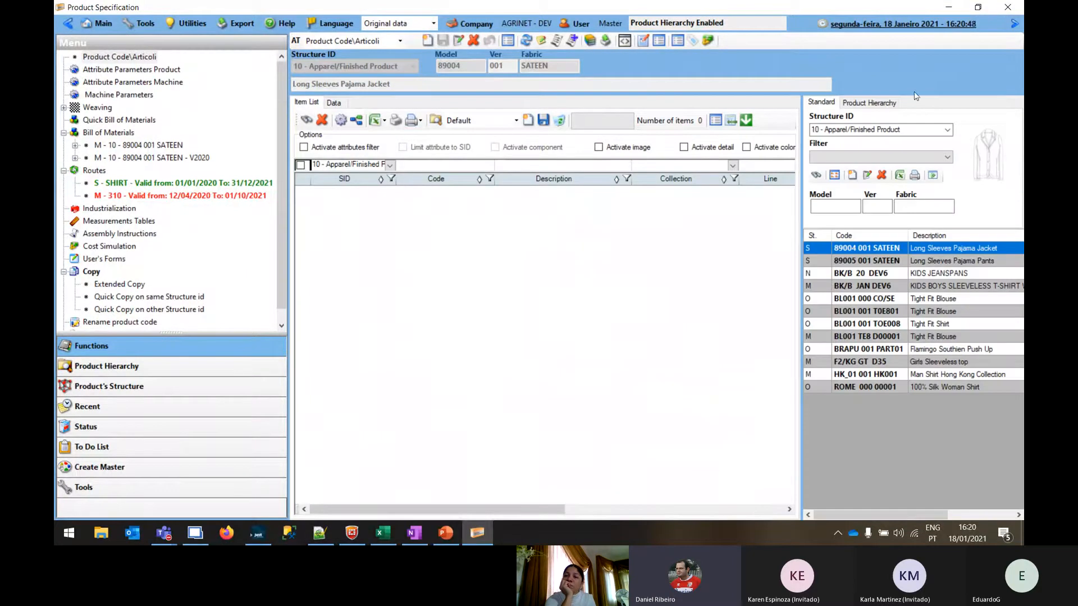
pyautogui.click(1014, 24)
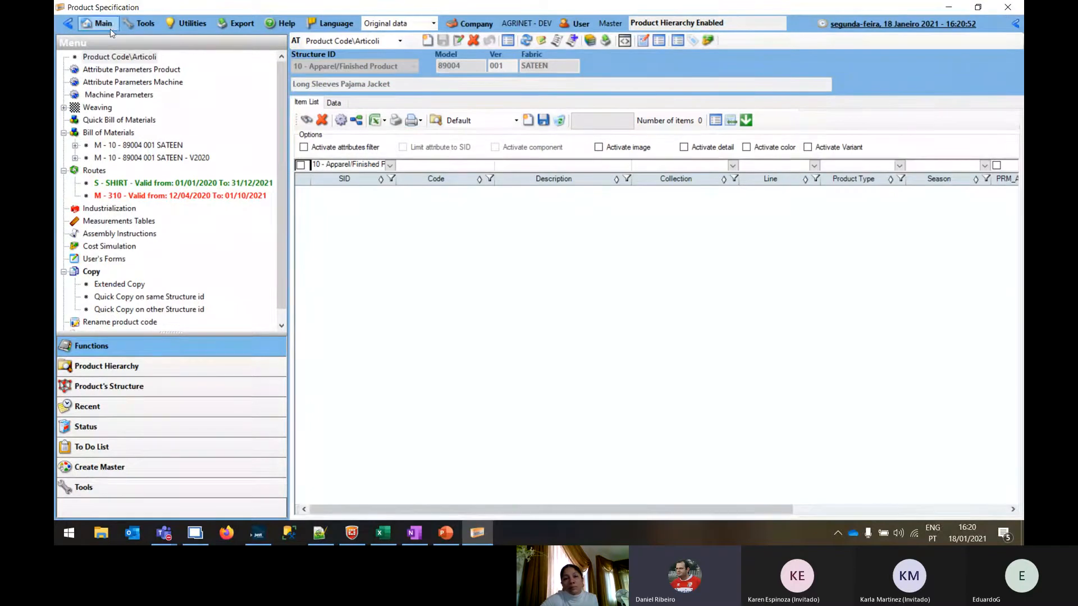
pyautogui.click(67, 23)
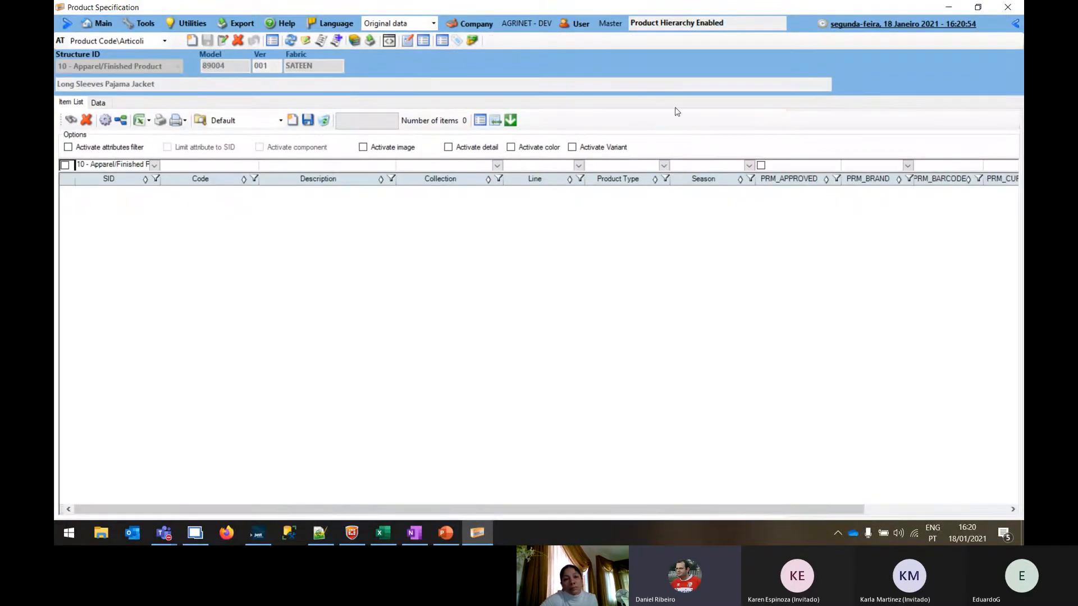
pyautogui.click(67, 24)
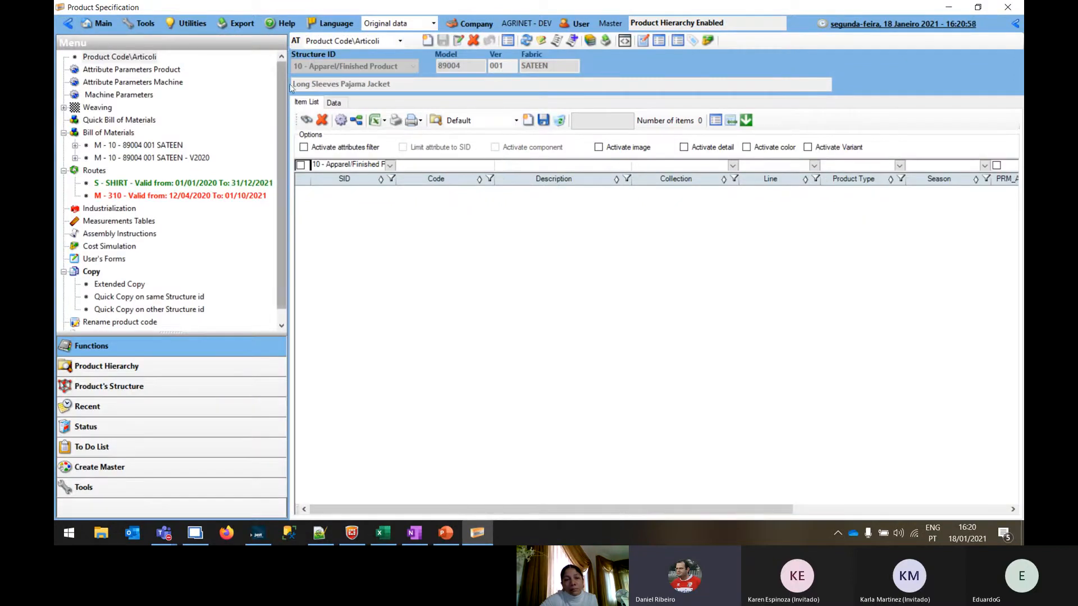
pyautogui.moveTo(285, 82); pyautogui.dragTo(235, 111)
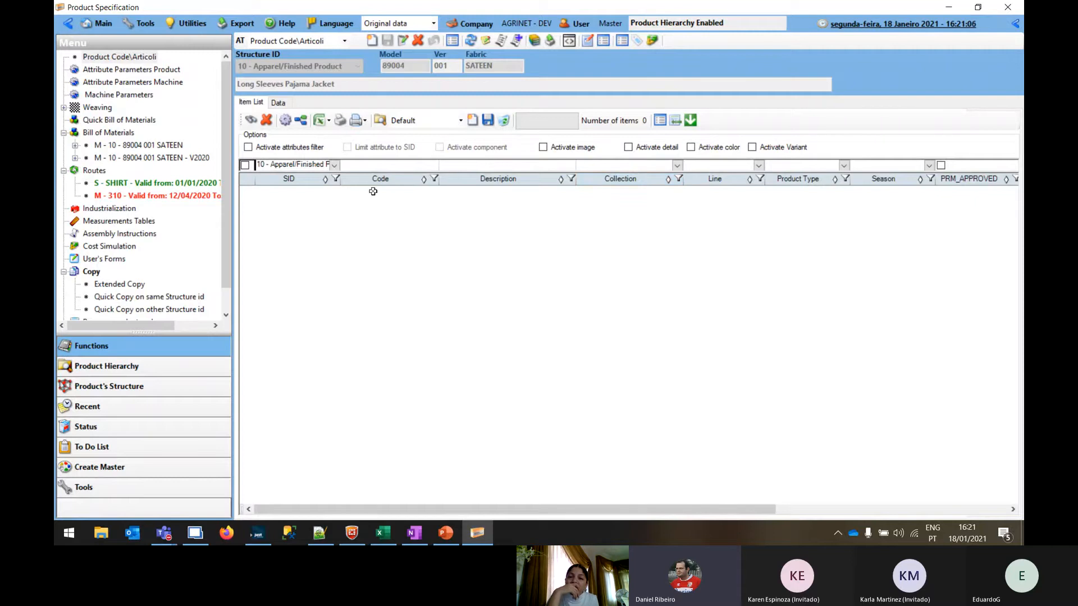
# List the apparel items and filter them by codes matching *001*
pyautogui.click(363, 166)
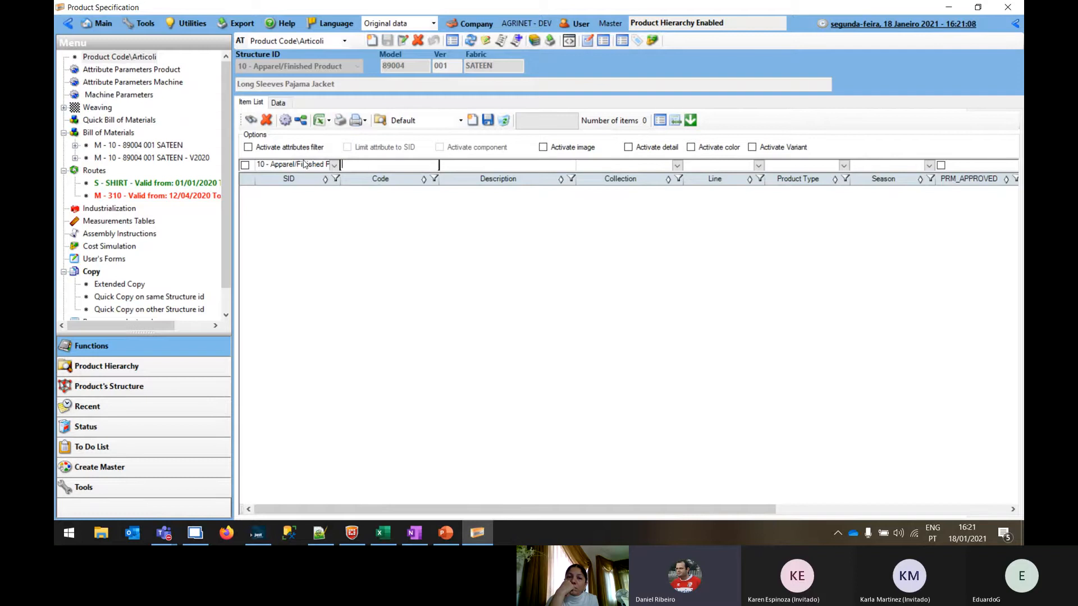
pyautogui.click(250, 120)
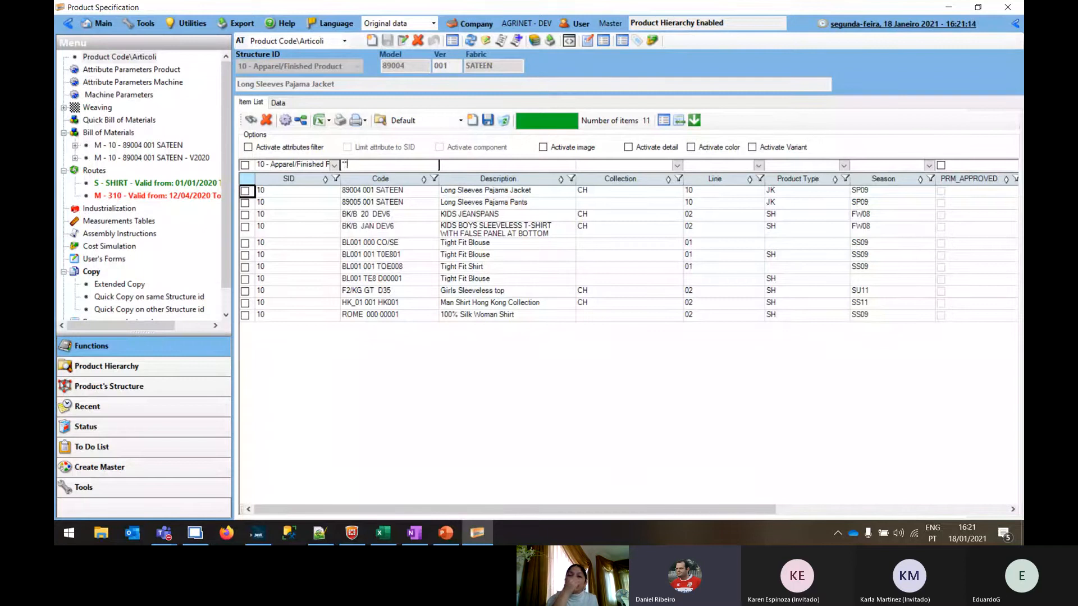
pyautogui.write('*001*')
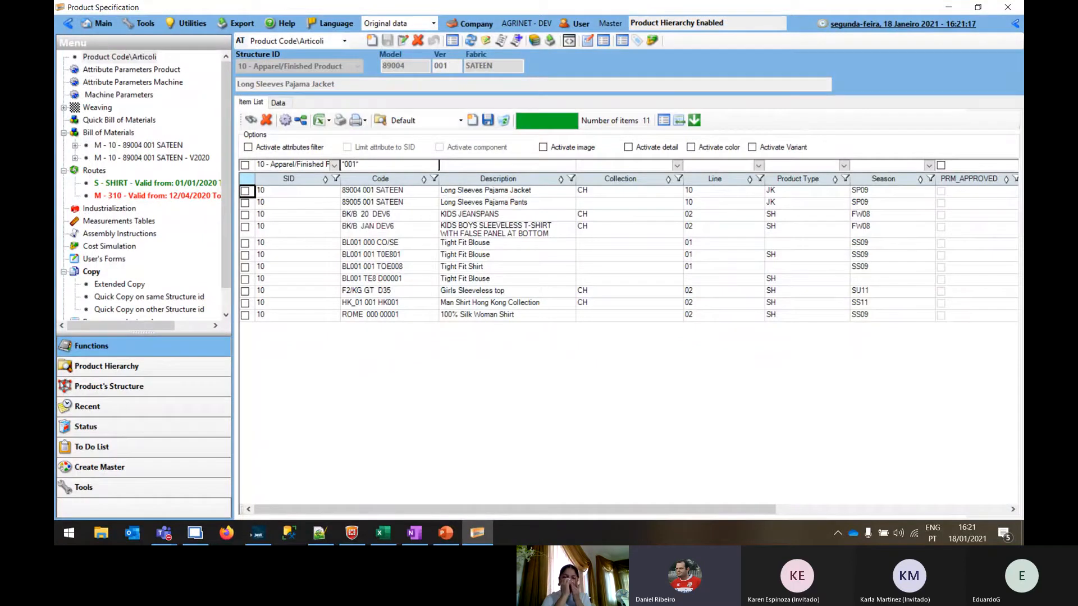
pyautogui.press('Return')
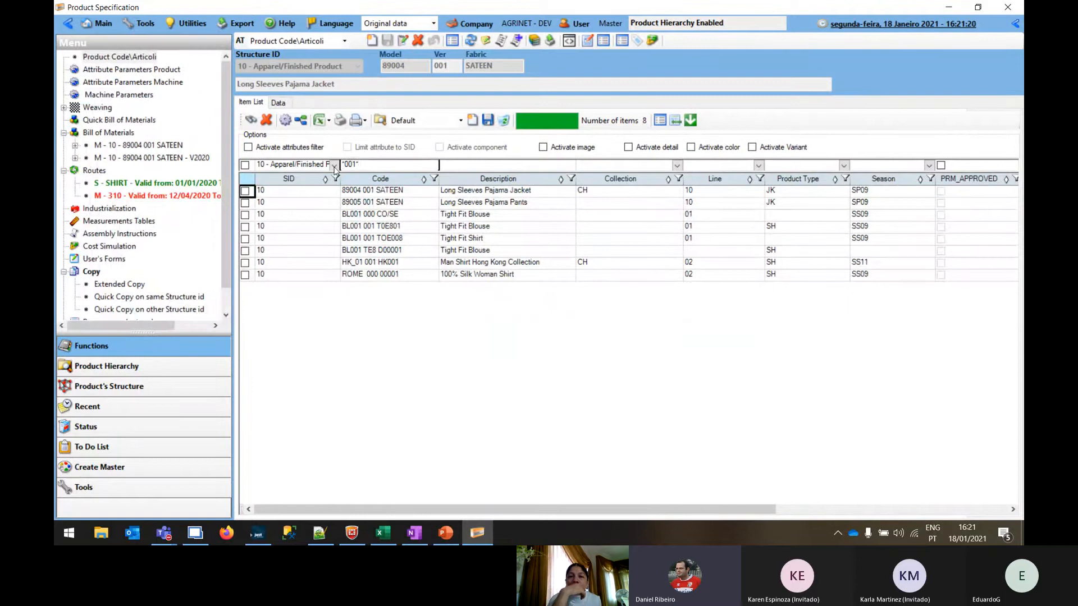
# Clear the code filter and reload the item list with product images activated
pyautogui.click(374, 164)
pyautogui.press('Return')
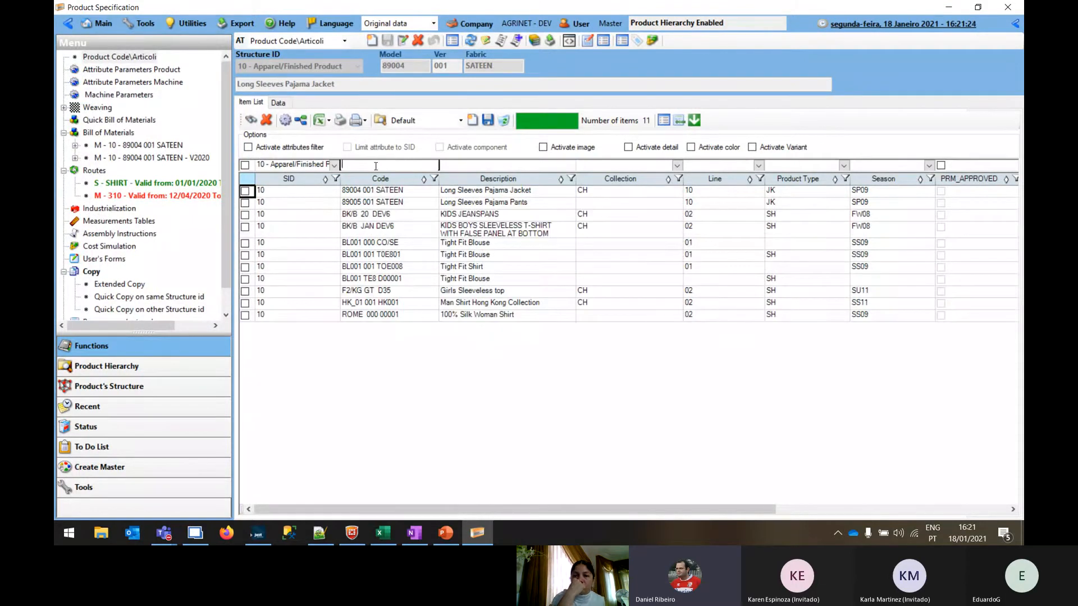
pyautogui.click(567, 149)
pyautogui.click(250, 120)
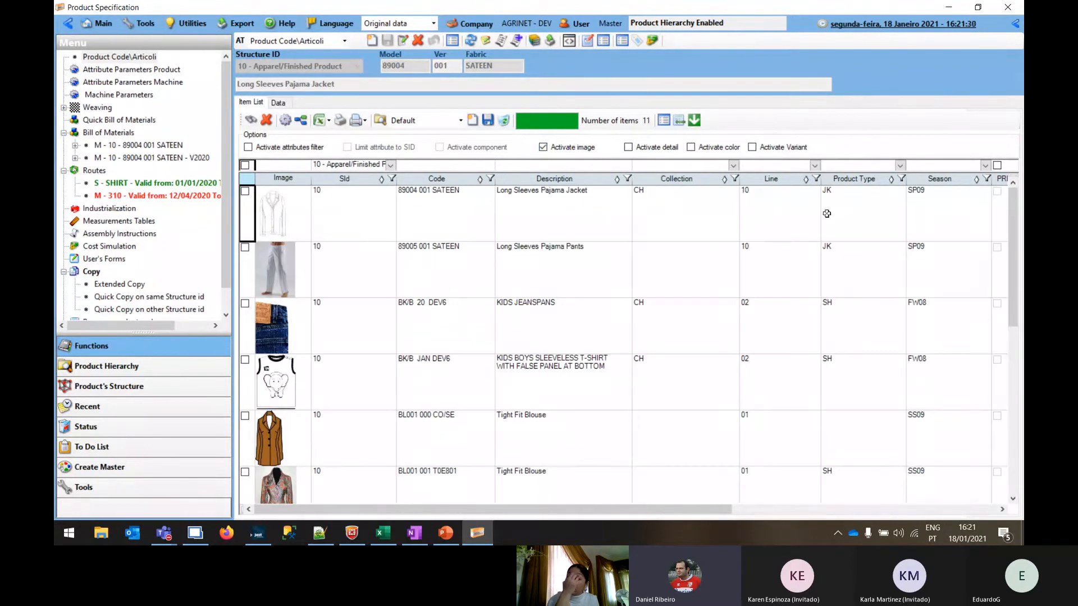
# View the saved layouts available for the item list, keeping Default
pyautogui.click(278, 211)
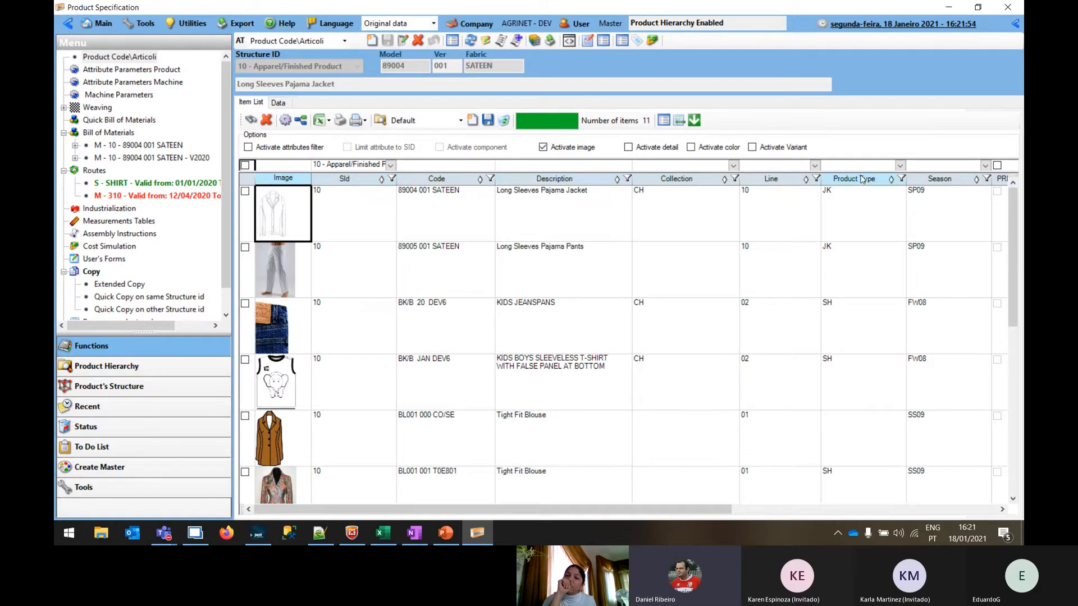
pyautogui.click(461, 121)
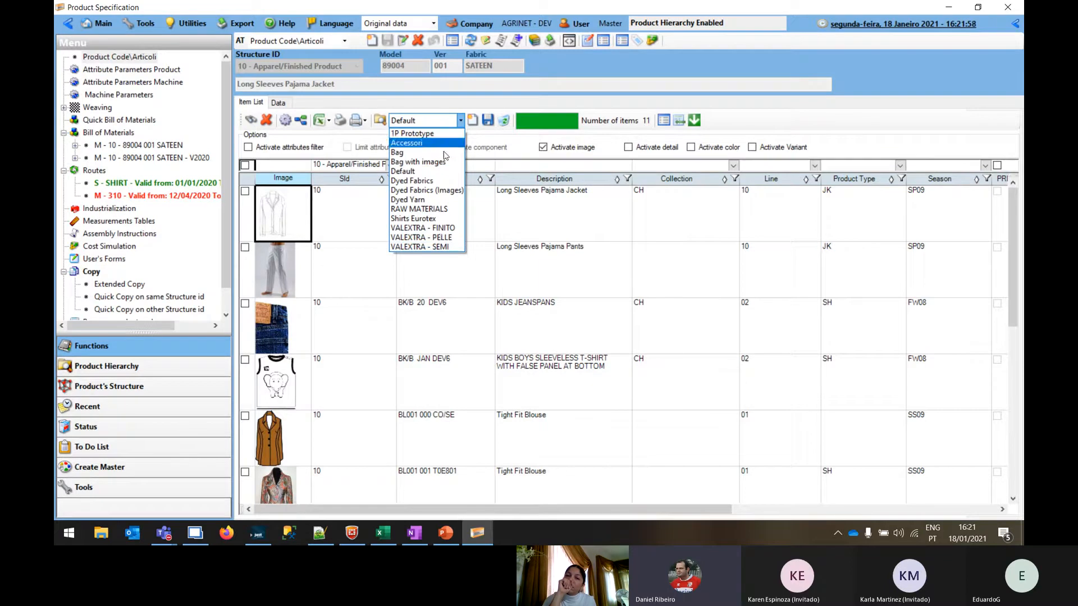
pyautogui.click(461, 121)
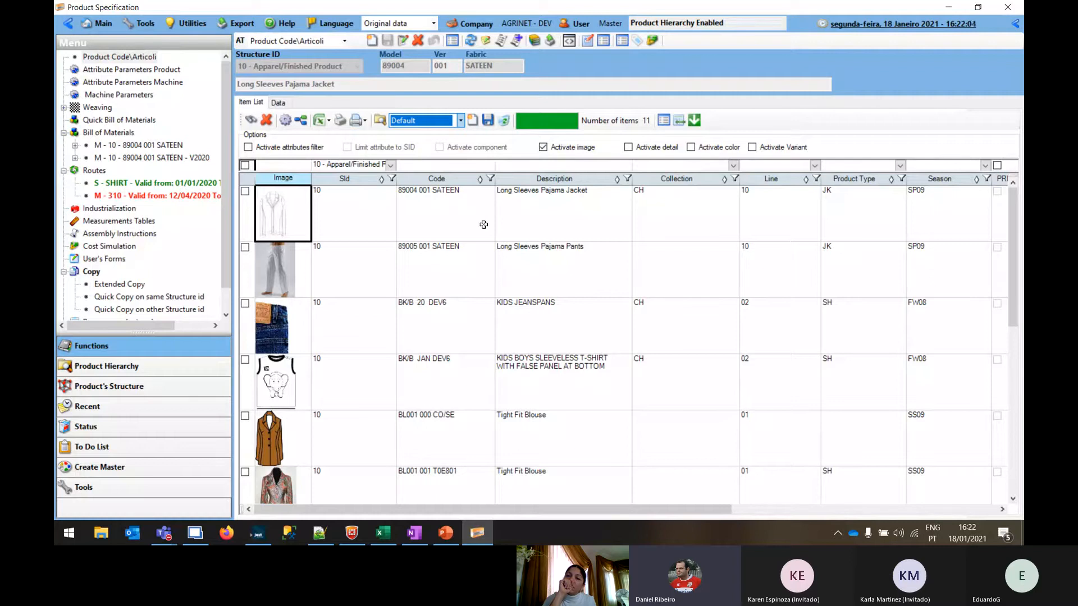
# Open the Long Sleeves Pajama Jacket's data and look through its Images and Sketches, Style Data, Quotes, CPSIA and Style pages
pyautogui.click(289, 211)
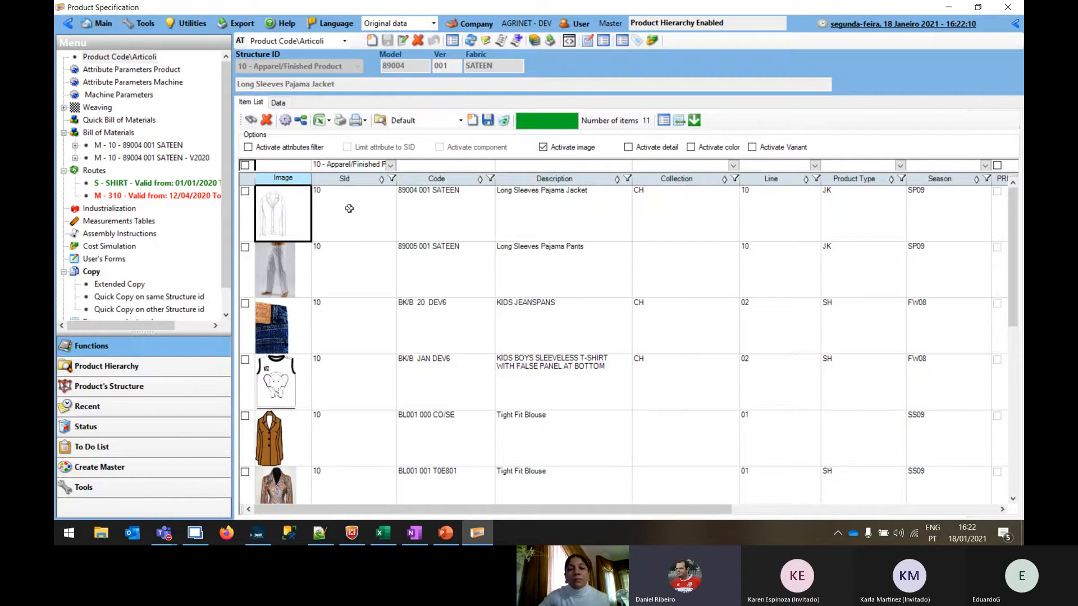
pyautogui.click(281, 104)
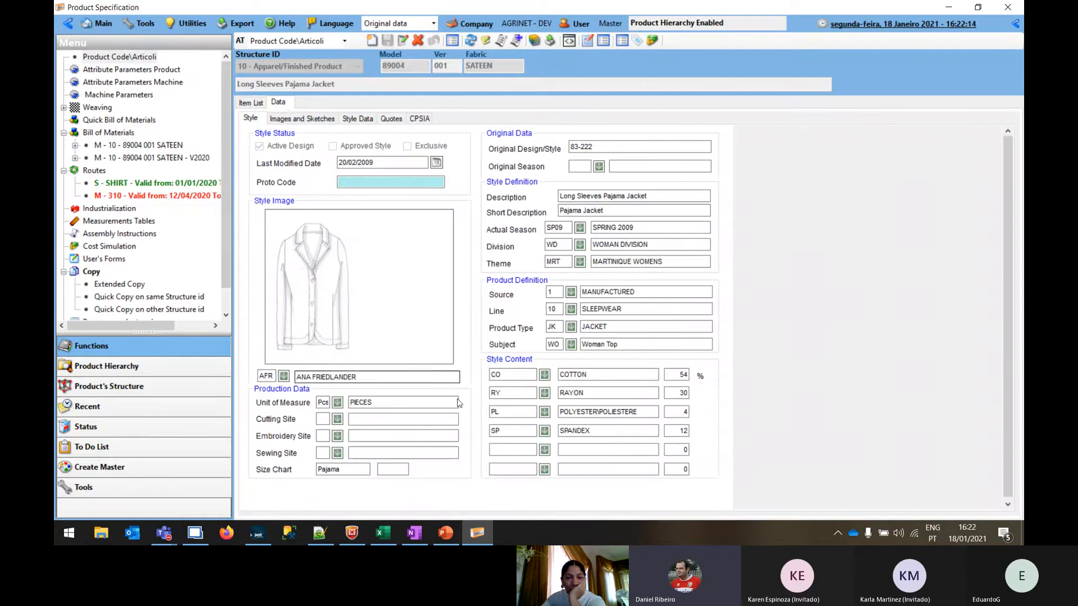
pyautogui.click(303, 119)
pyautogui.click(373, 119)
pyautogui.click(391, 120)
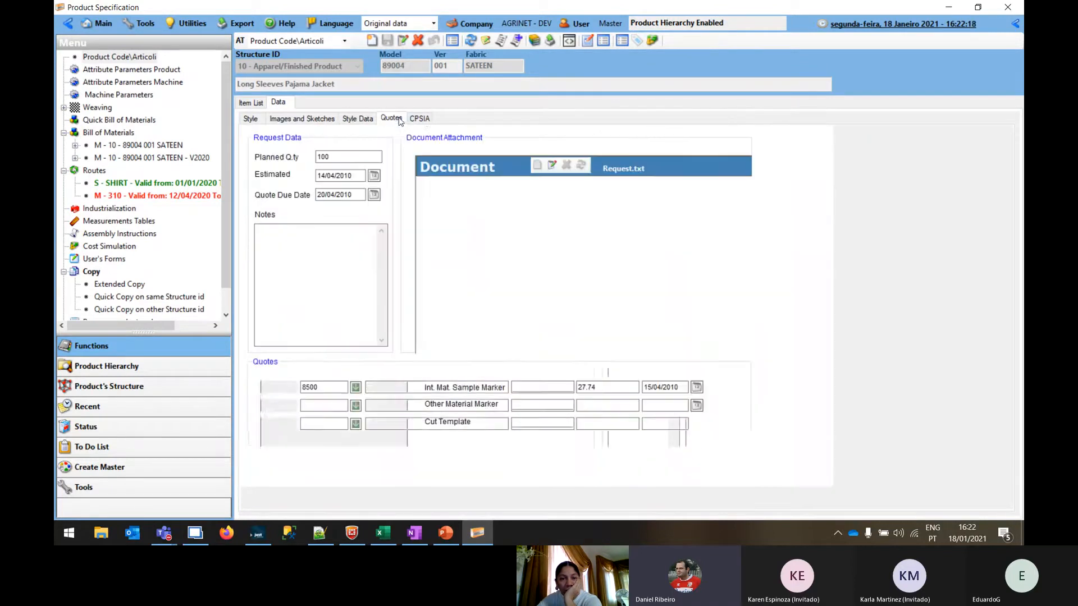
pyautogui.click(425, 120)
pyautogui.click(251, 119)
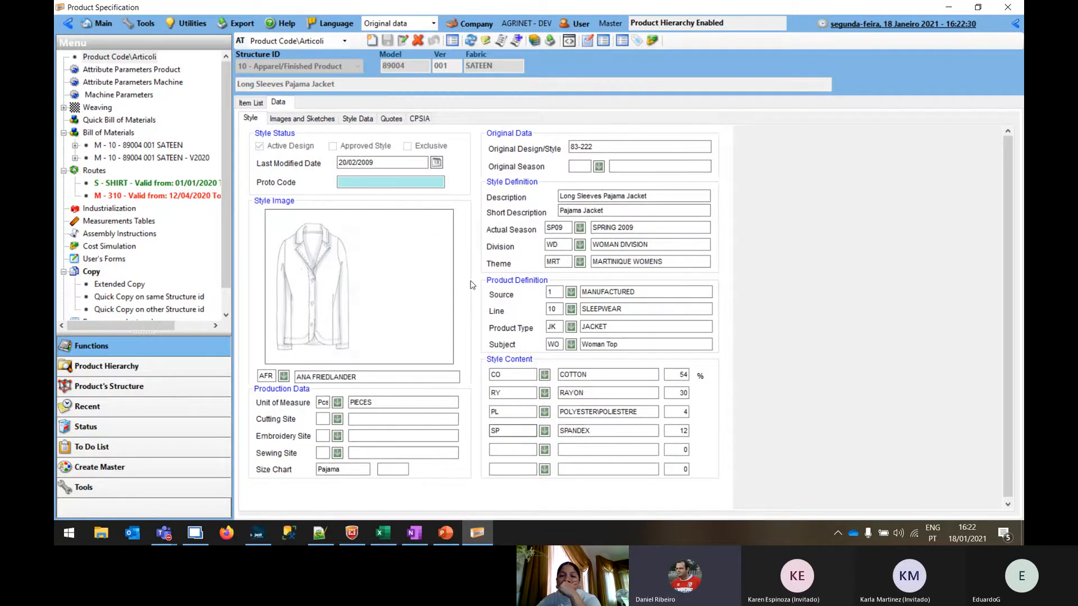
# Examine the jacket's style fields, including Proto Code, Description, Theme and Size Chart
pyautogui.click(378, 182)
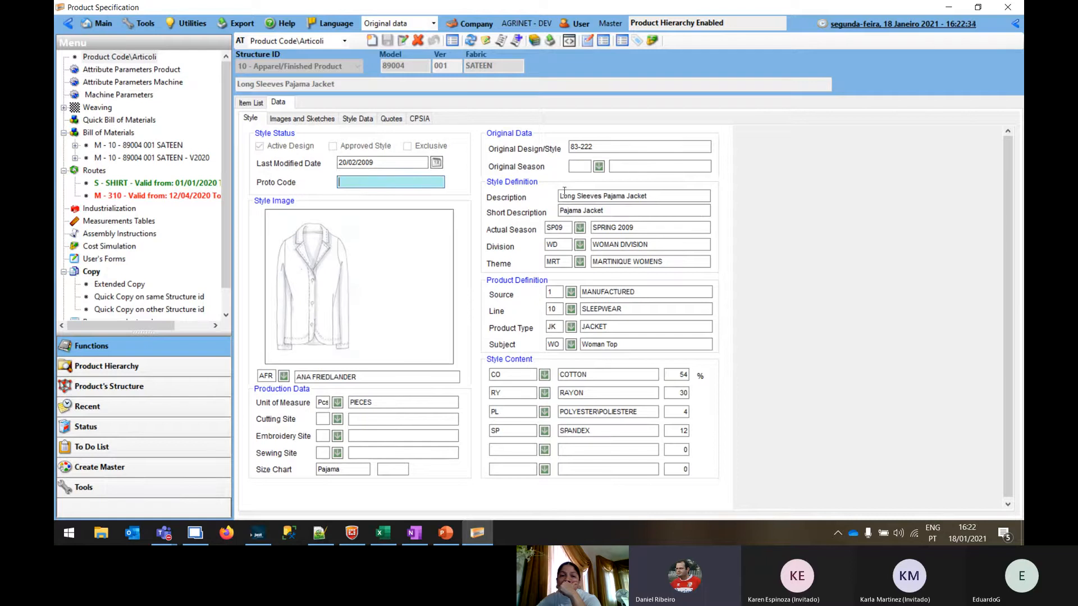
pyautogui.click(674, 195)
pyautogui.click(677, 262)
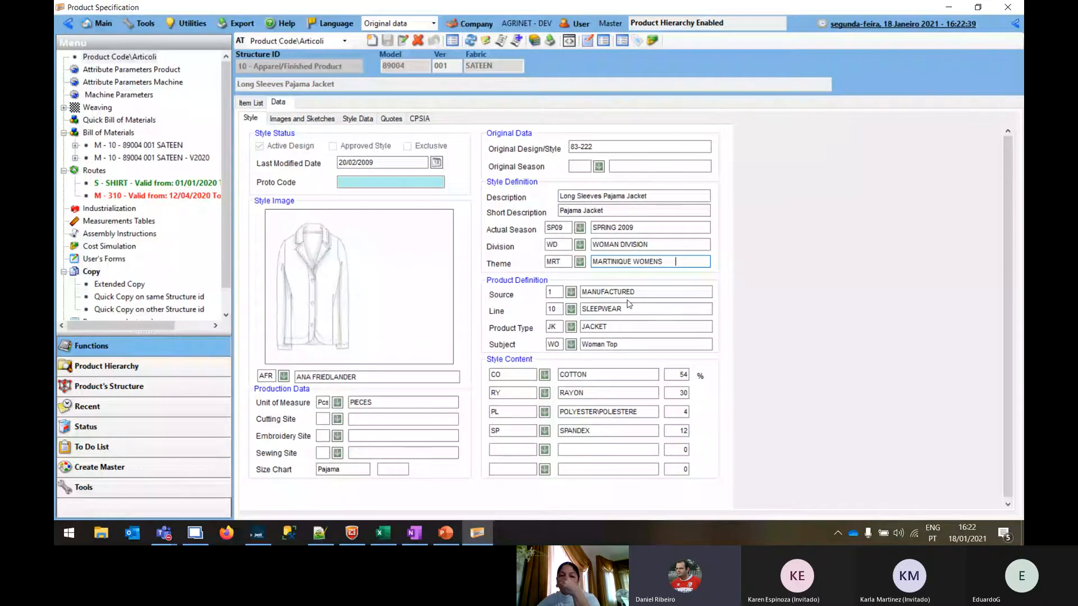
pyautogui.click(325, 471)
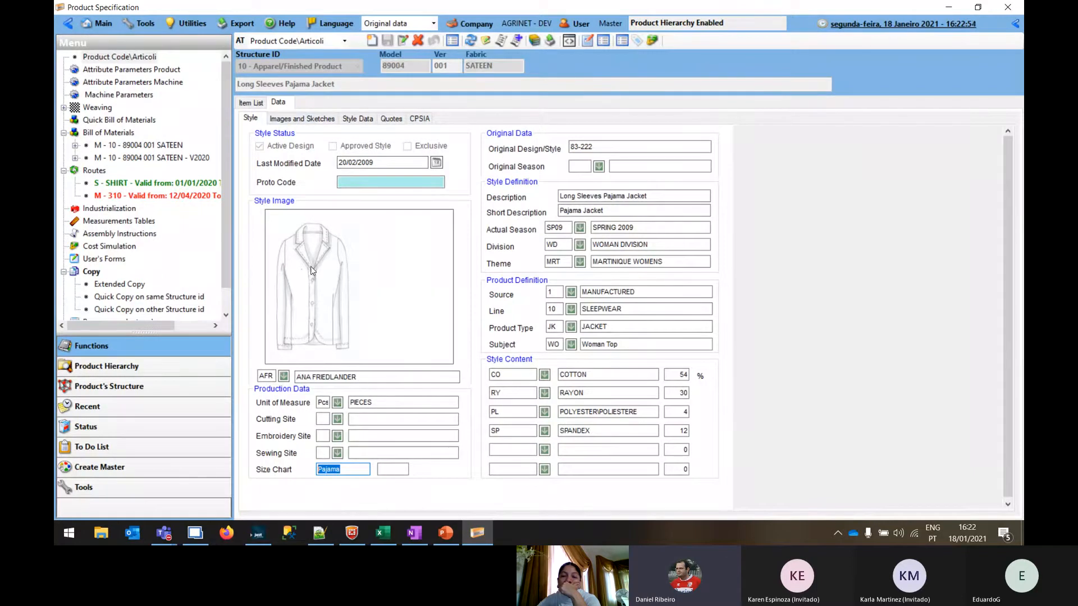
# Examine the jacket's images and care instructions, and the Notes and Material List fields in its style data
pyautogui.click(308, 121)
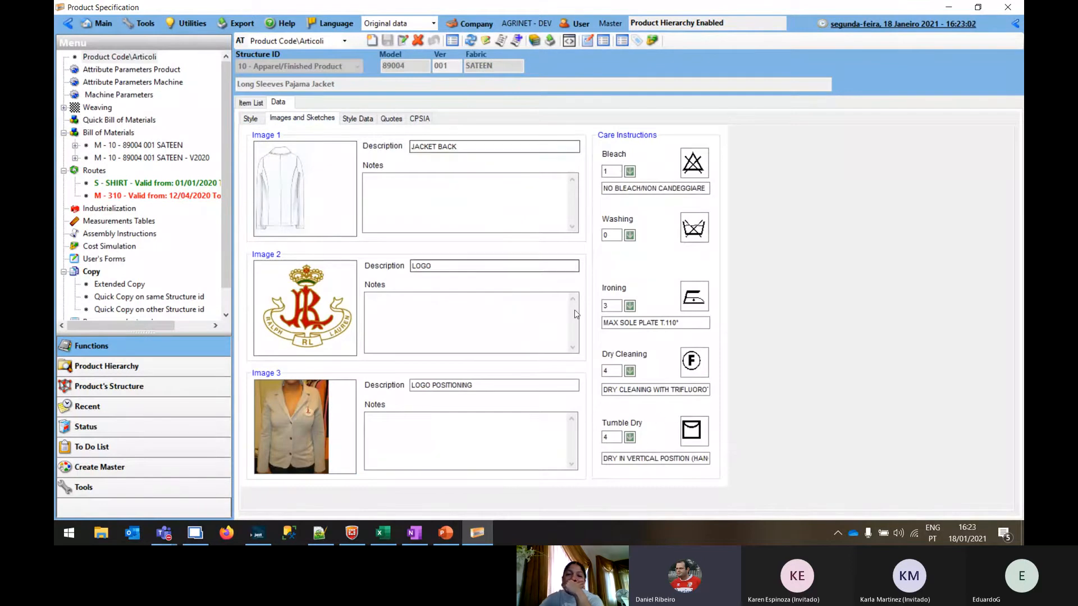
pyautogui.click(356, 118)
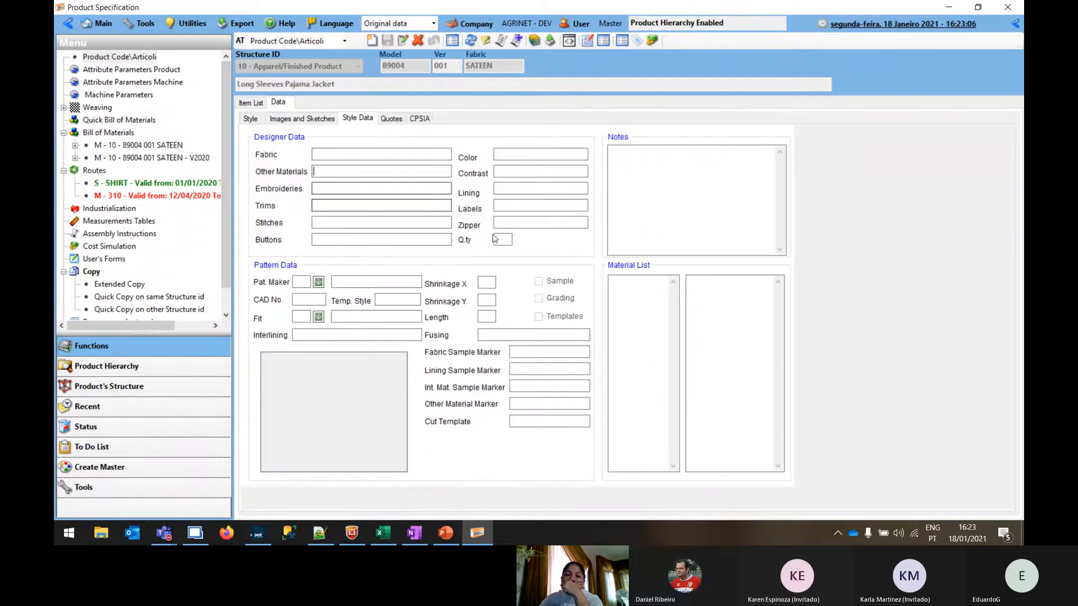
pyautogui.click(700, 187)
pyautogui.click(643, 315)
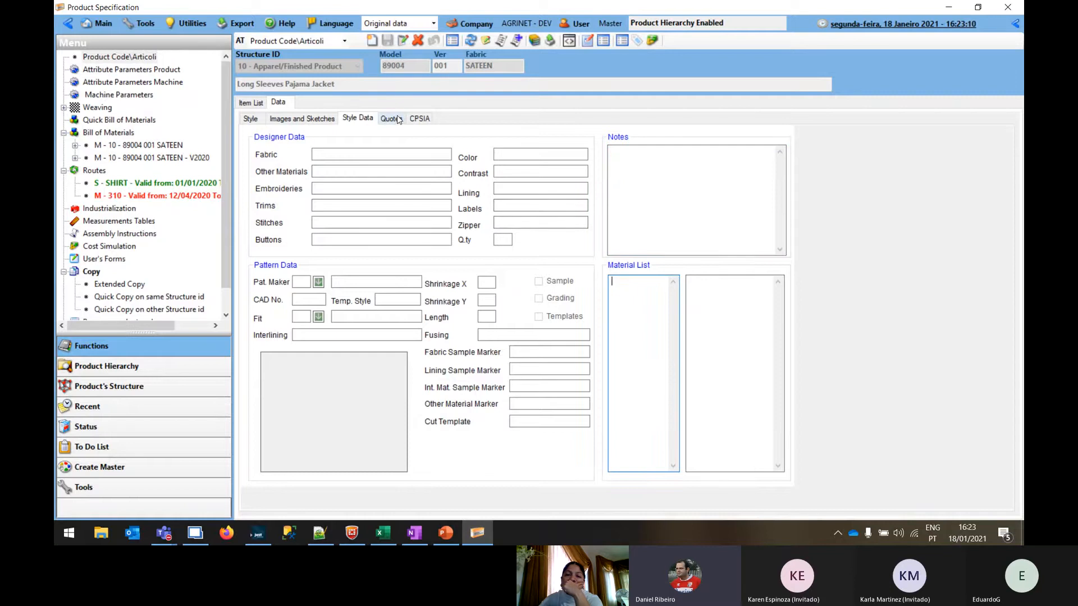
# Review the jacket's Style page, then open its bill of materials 89004 001 SATEEN and look through the fabric, button and label components
pyautogui.click(250, 118)
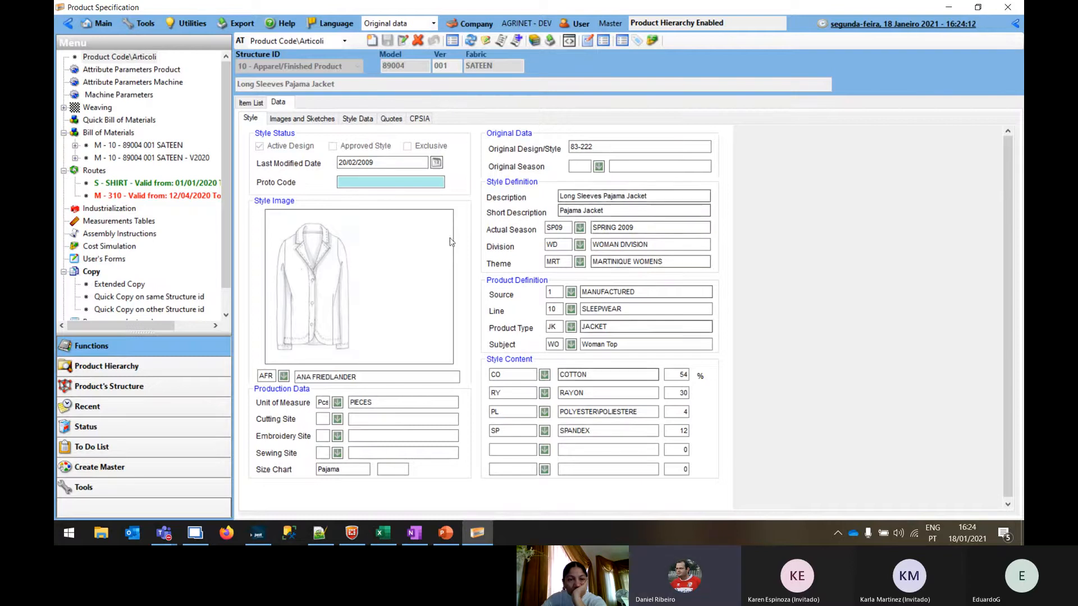
pyautogui.click(108, 146)
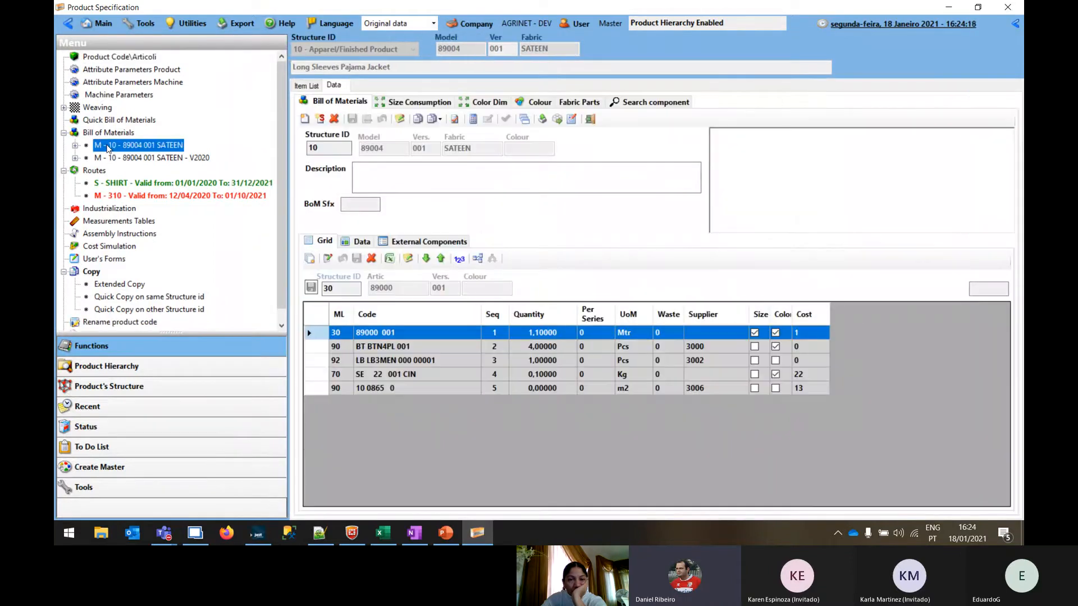
pyautogui.moveTo(288, 109); pyautogui.dragTo(205, 103)
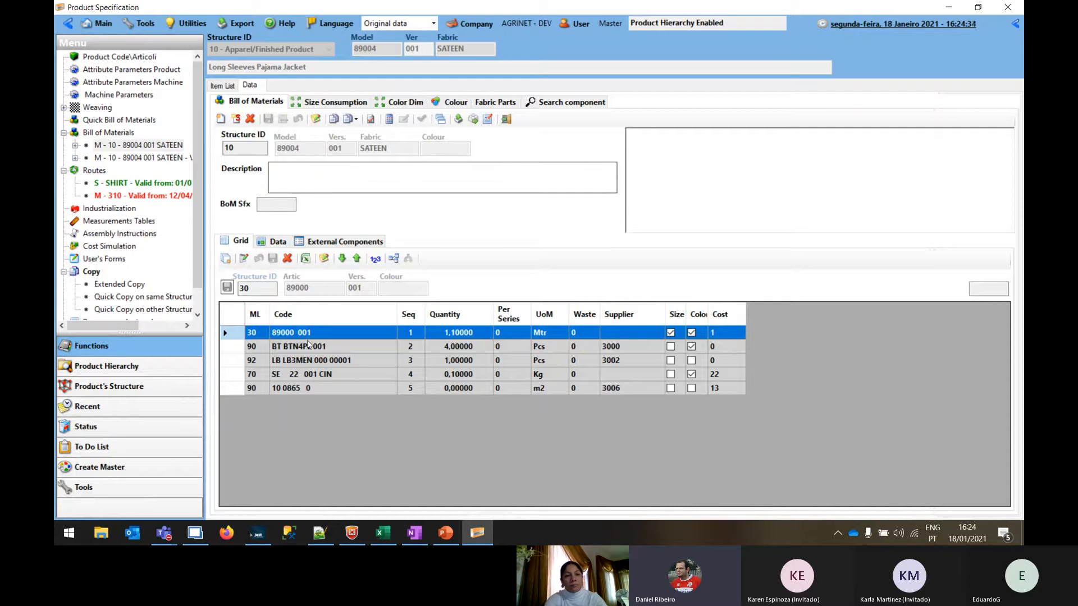
pyautogui.click(293, 347)
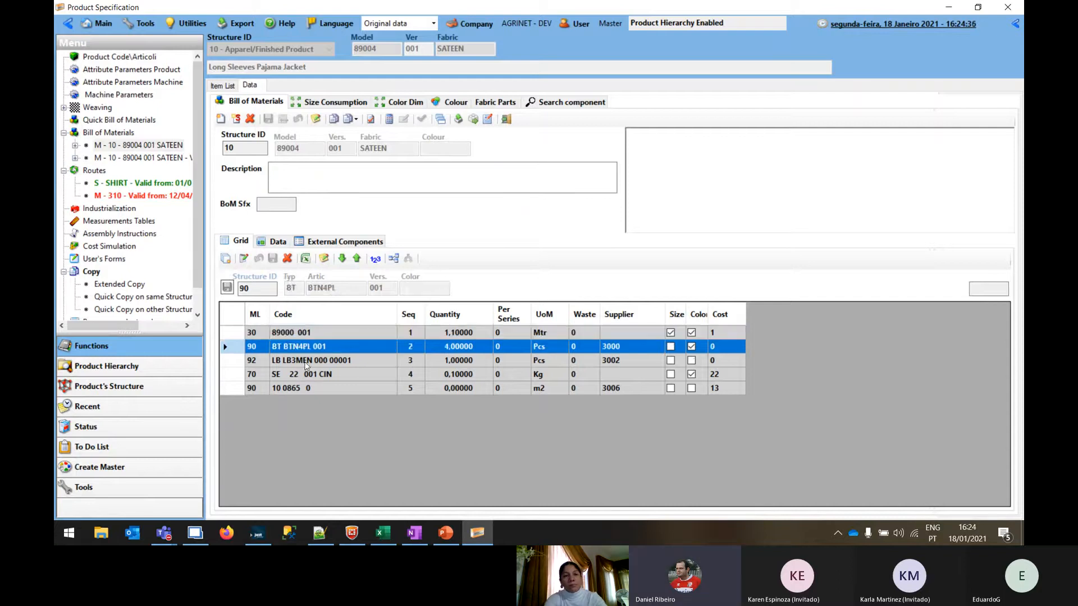
pyautogui.click(294, 361)
pyautogui.click(292, 332)
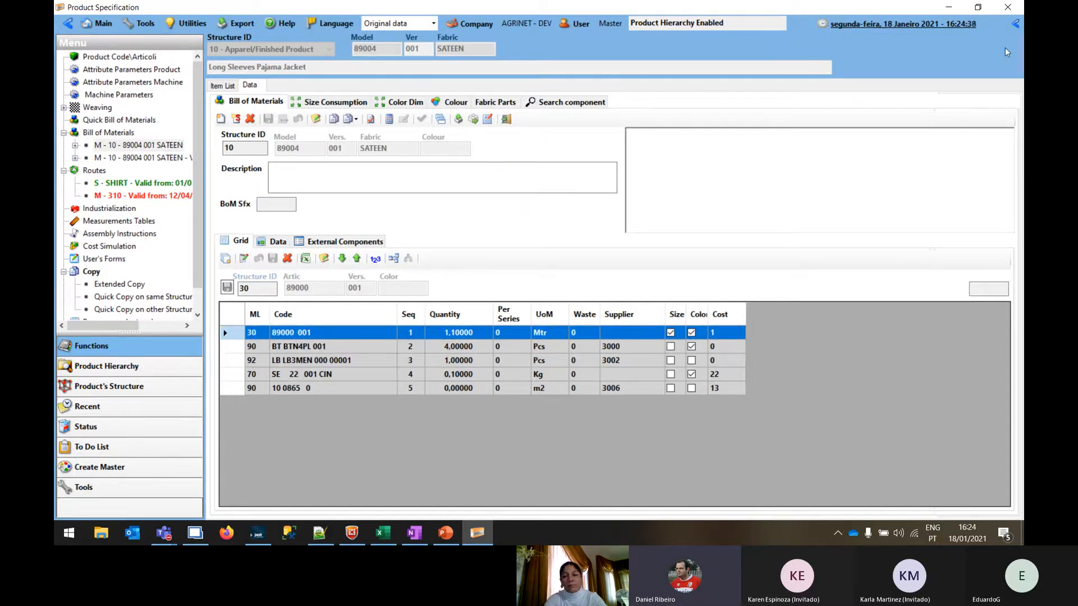
# Find fabric 000004 001 under structure 30 - Dyed Fabrics and add it to the jacket's bill of materials
pyautogui.click(1016, 24)
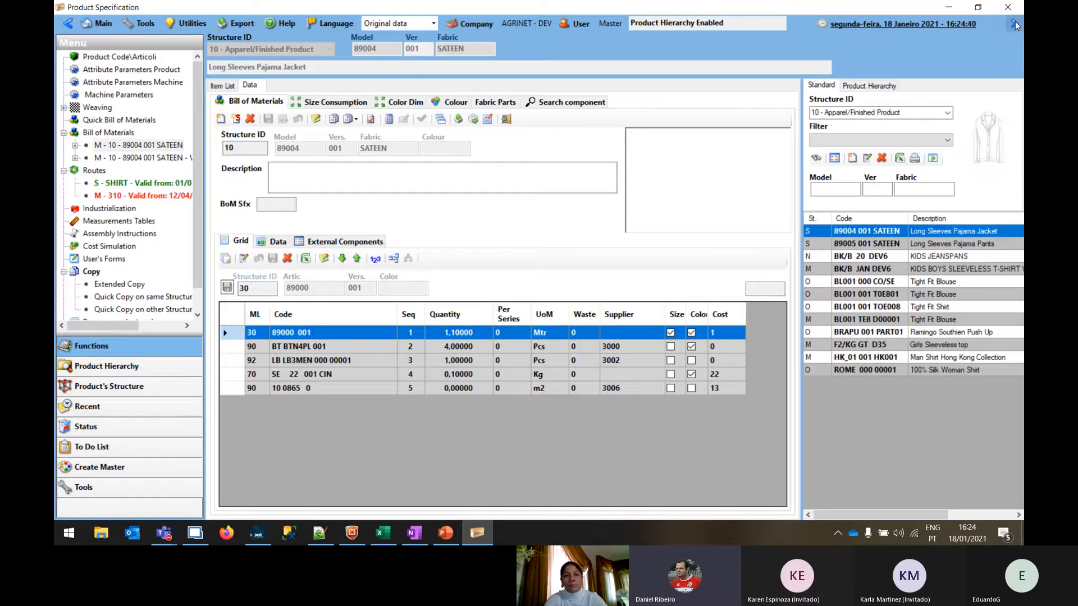
pyautogui.scroll(-1, 867, 115)
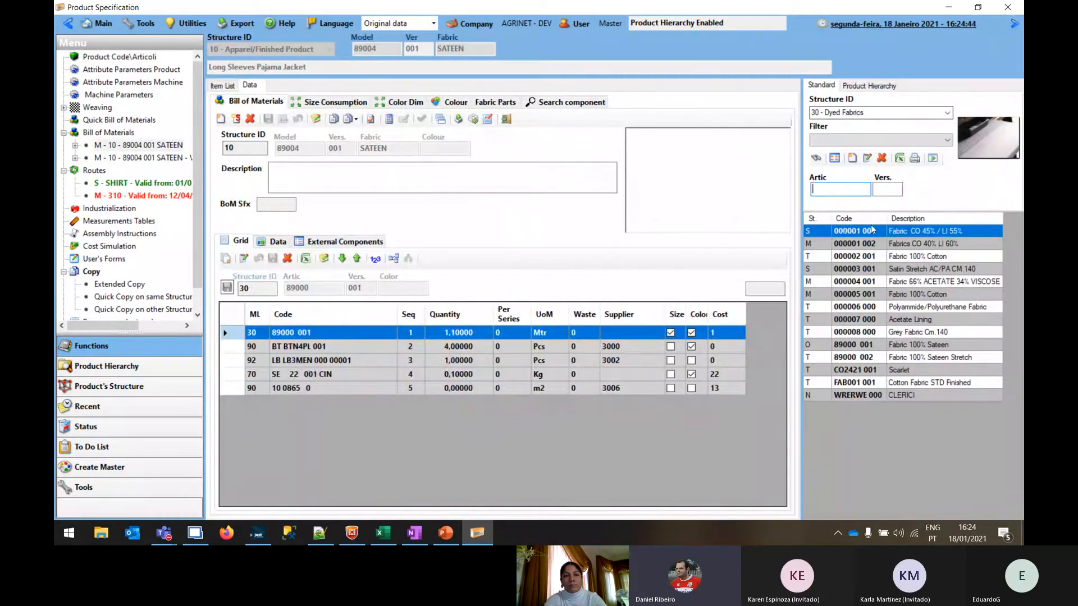
pyautogui.click(912, 282)
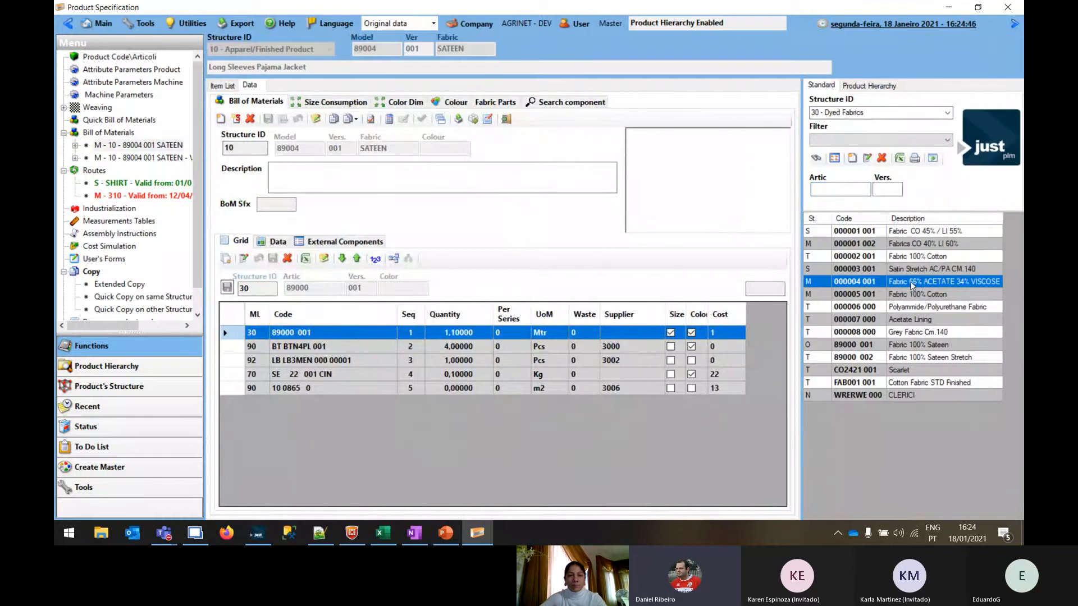
pyautogui.moveTo(851, 283); pyautogui.dragTo(449, 406)
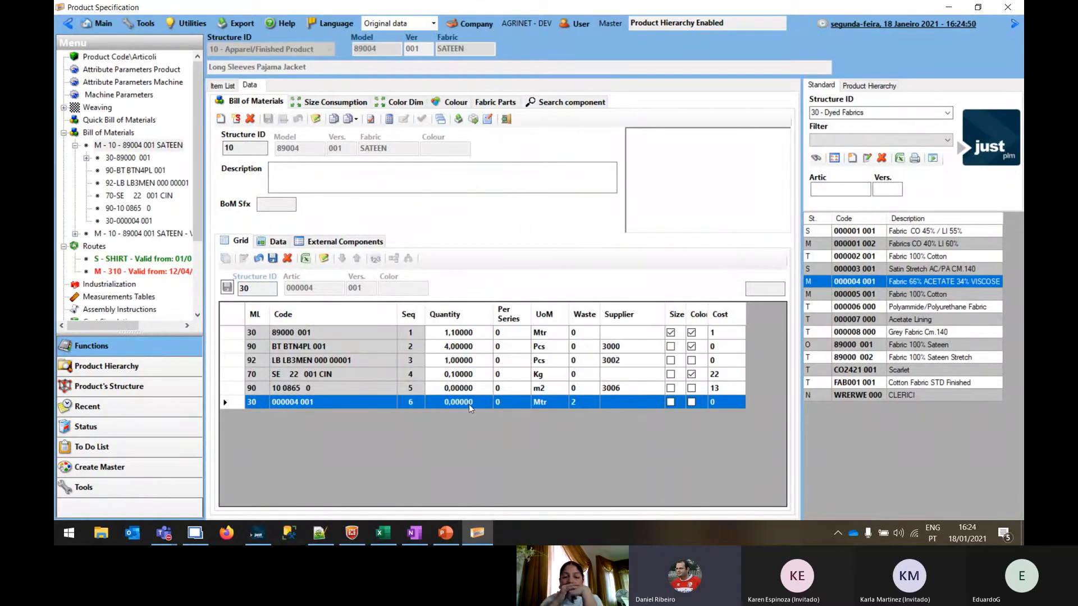
# Set the quantity of the added fabric component 000004 001 to 1
pyautogui.click(446, 402)
pyautogui.press('BackSpace')
pyautogui.write('1')
pyautogui.click(670, 403)
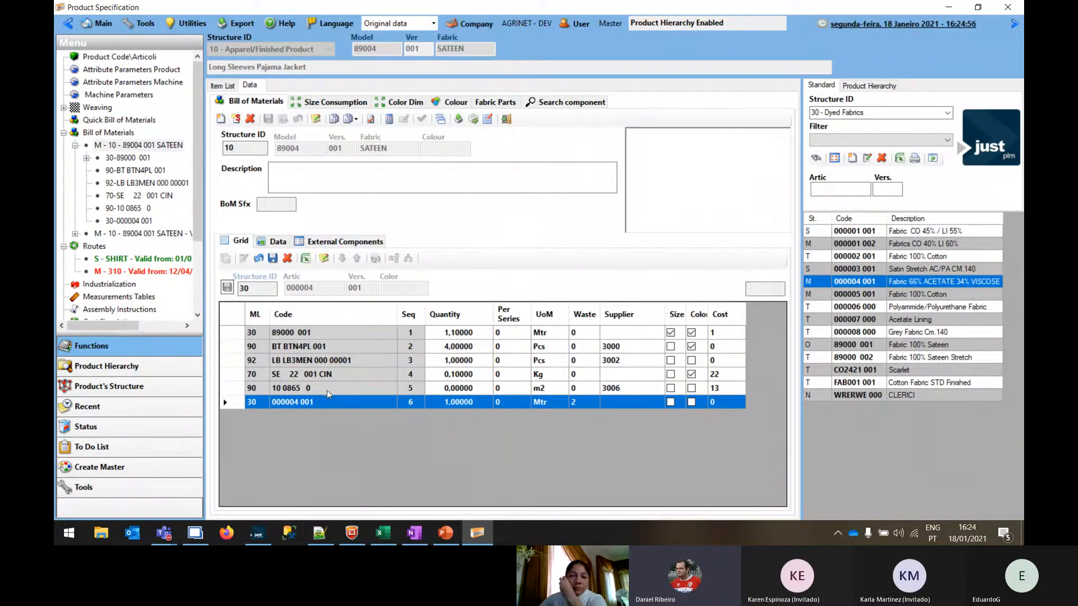
pyautogui.click(361, 334)
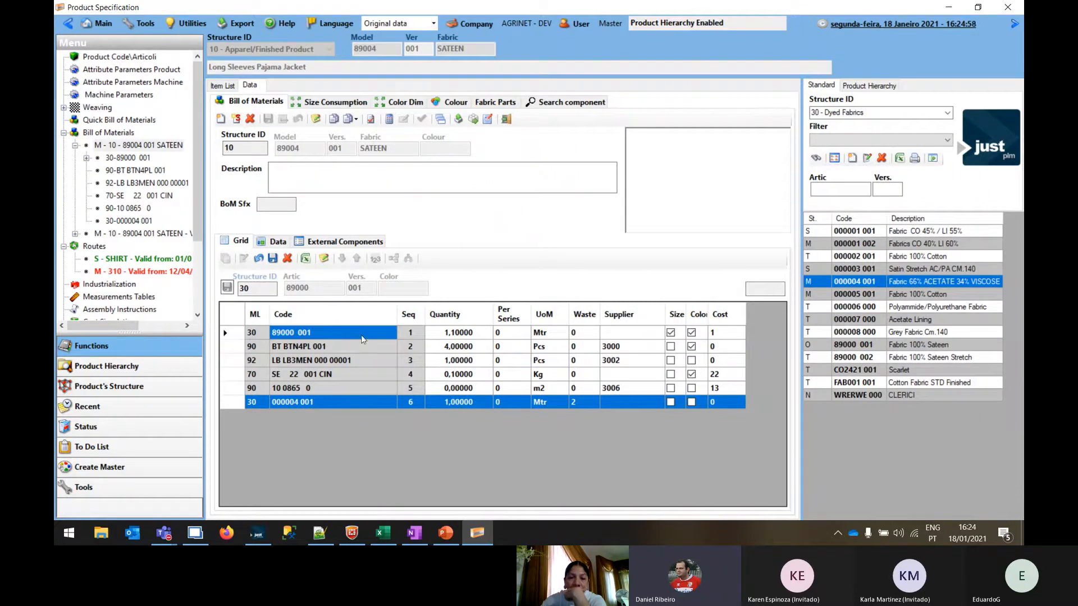
# Look at the component search's Add Bottom, Add to alternative and Insert options, declining to save the grid changes, and return to the bill of materials
pyautogui.click(1013, 24)
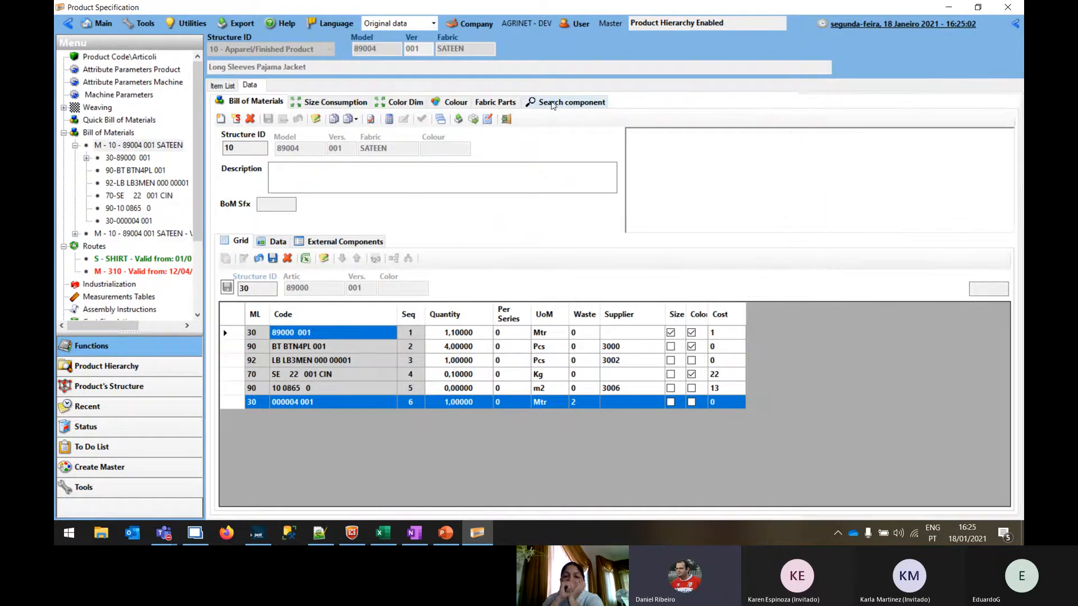
pyautogui.click(545, 106)
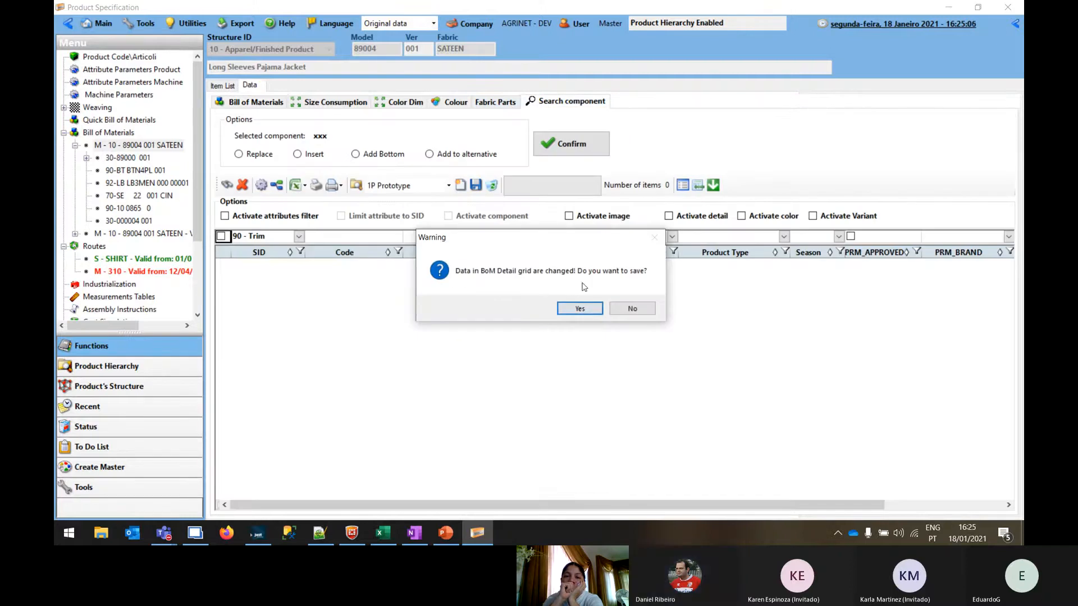
pyautogui.click(632, 309)
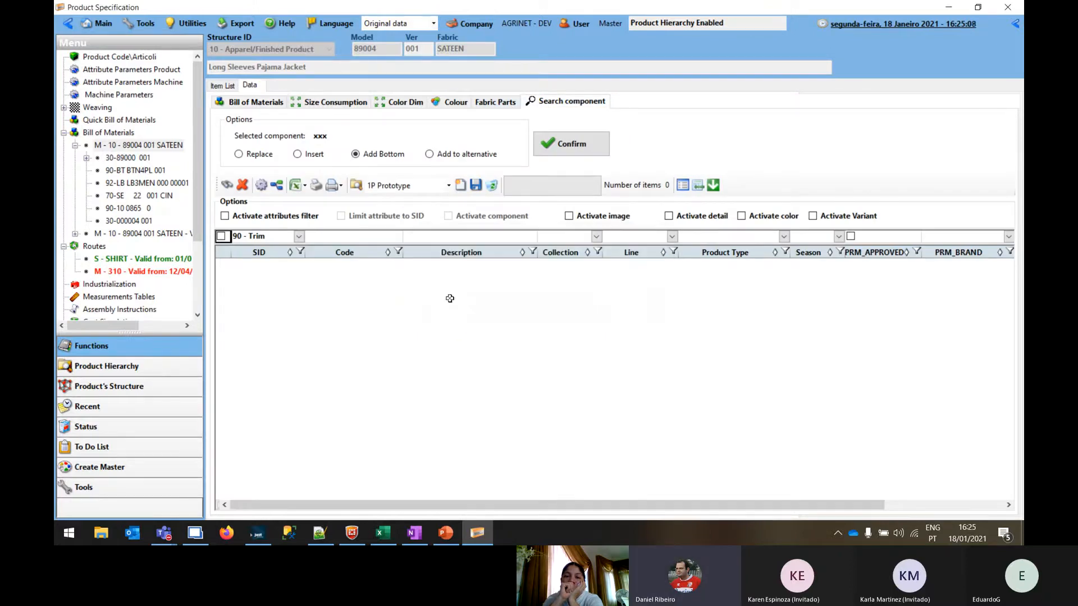
pyautogui.click(461, 155)
pyautogui.click(309, 157)
pyautogui.click(255, 103)
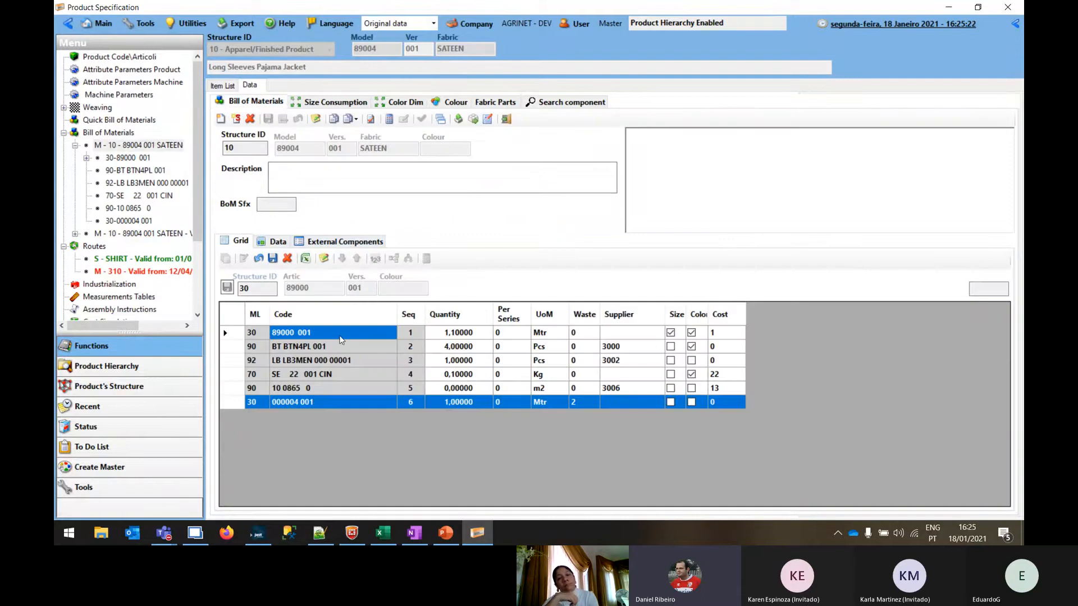
# Discard the unsaved quantity change in the bill of materials grid
pyautogui.click(273, 260)
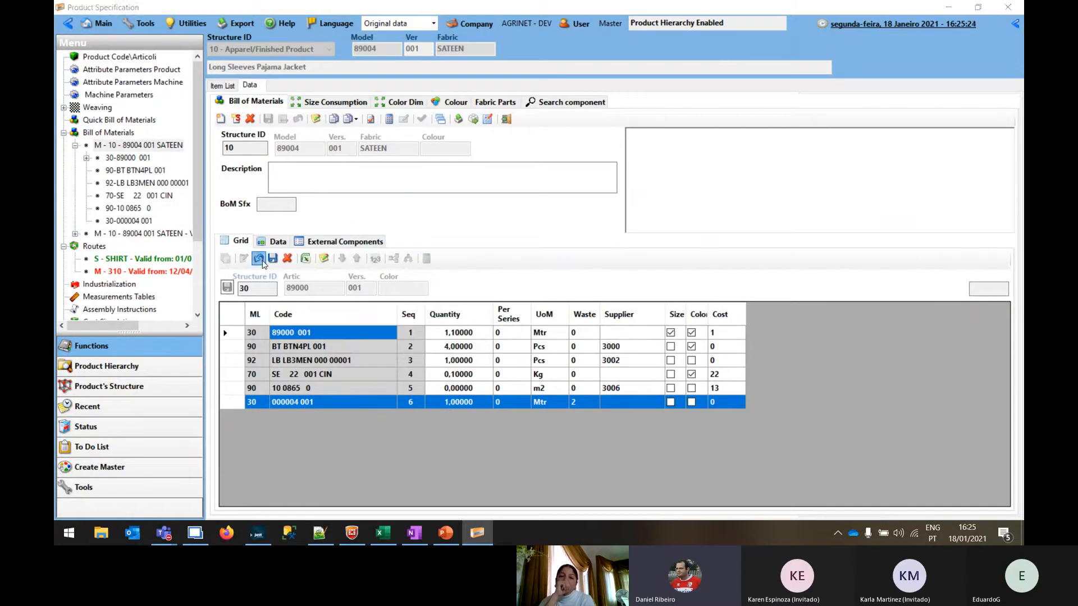
pyautogui.click(519, 310)
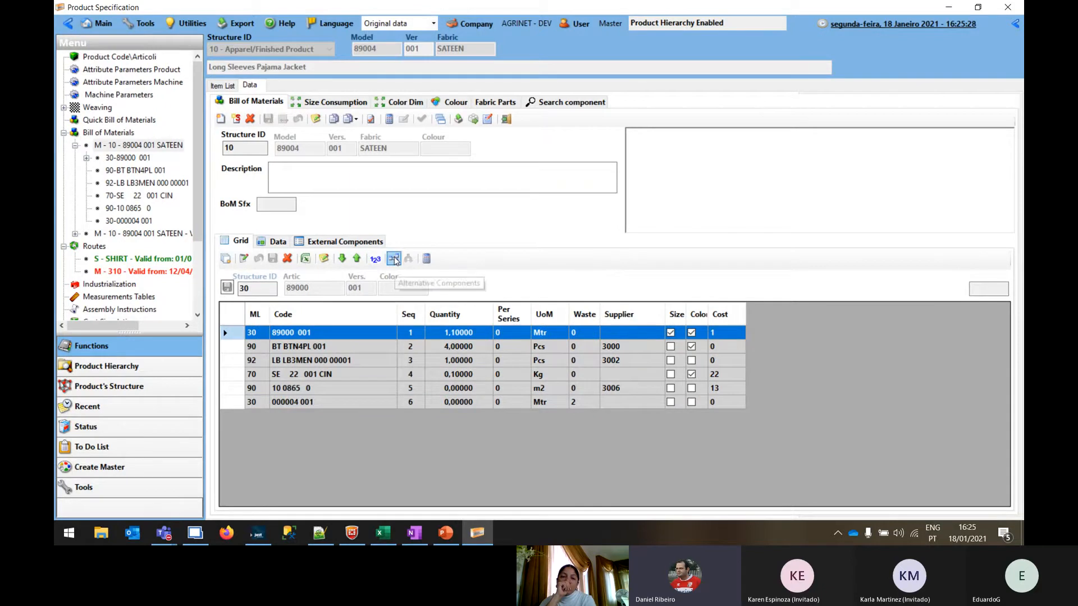
# View the alternative components of button BT BTN4PL 001, including BT ALSICO 002, and close the list
pyautogui.click(360, 346)
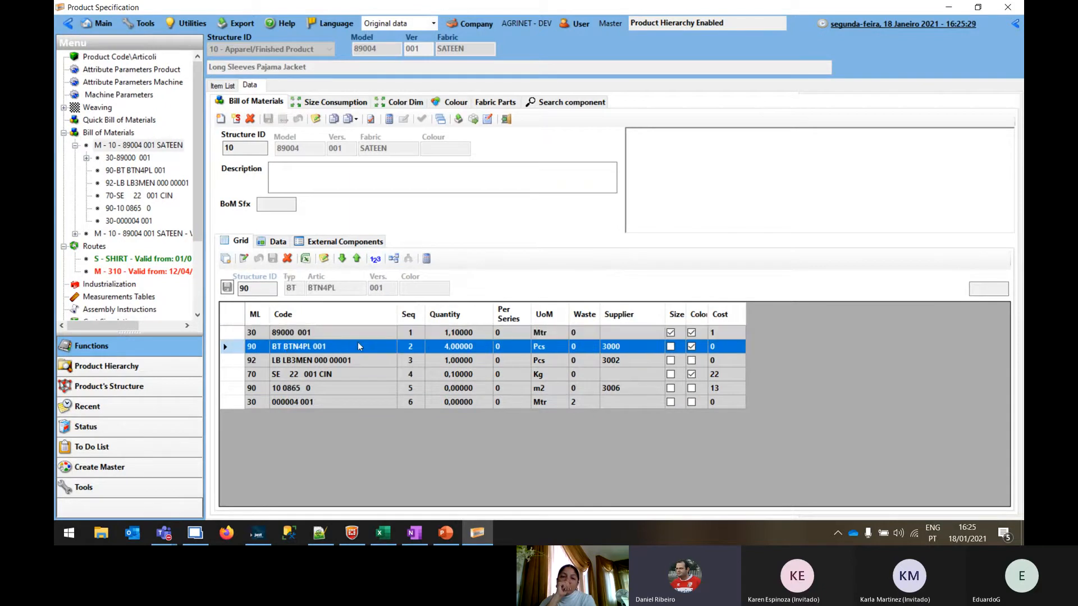
pyautogui.doubleClick(287, 349)
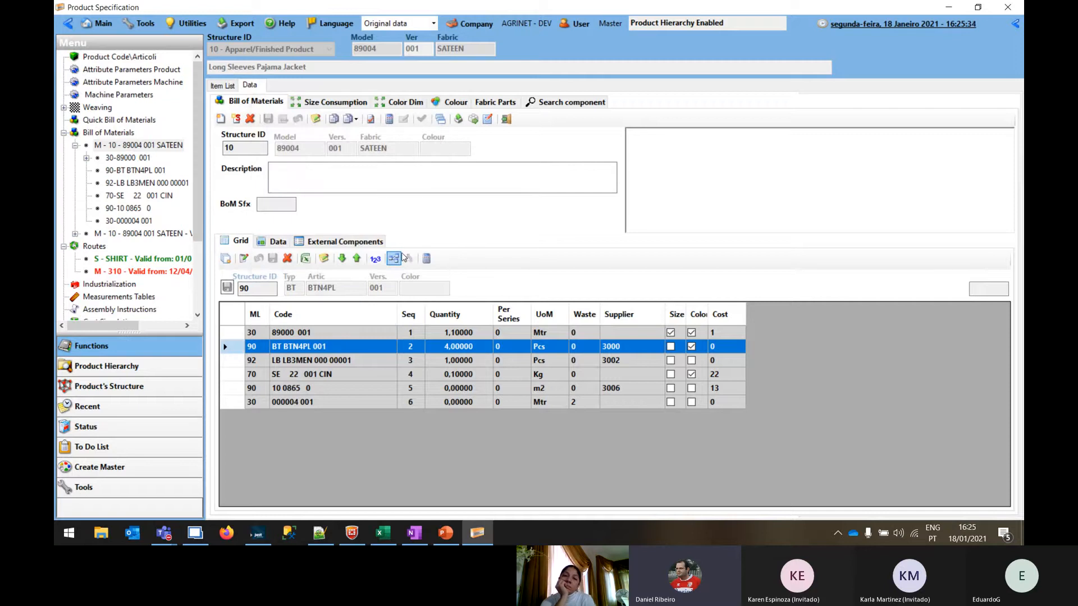
pyautogui.click(394, 259)
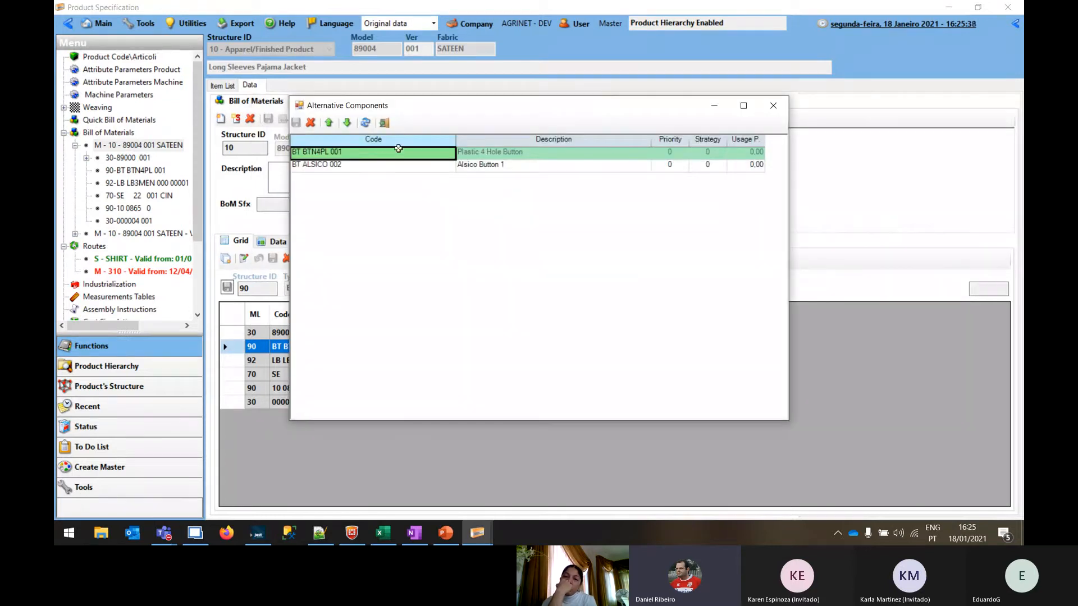
pyautogui.moveTo(411, 107); pyautogui.dragTo(578, 115)
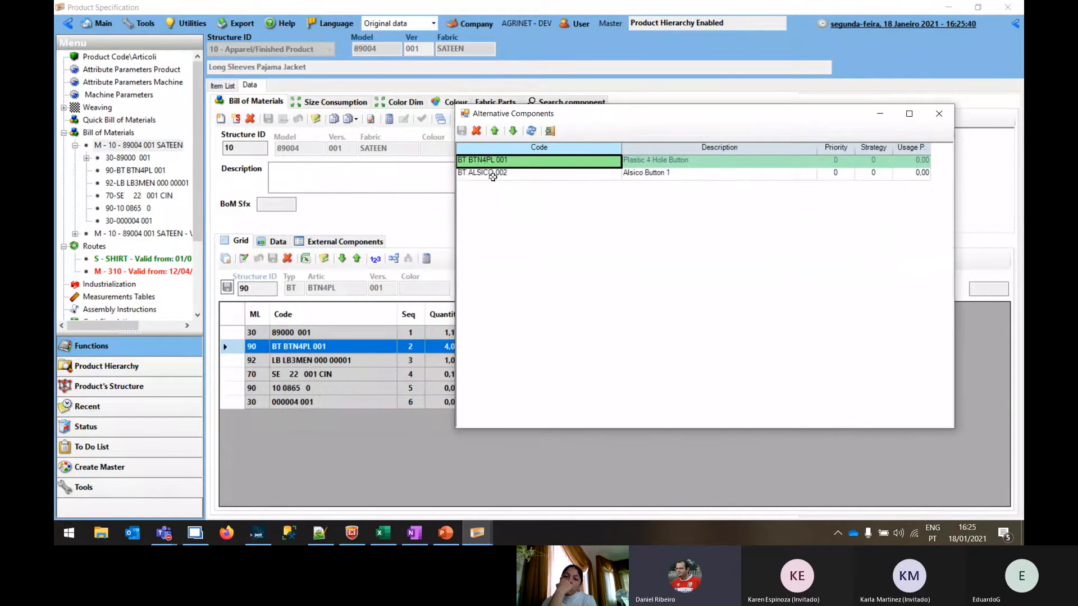
pyautogui.click(492, 174)
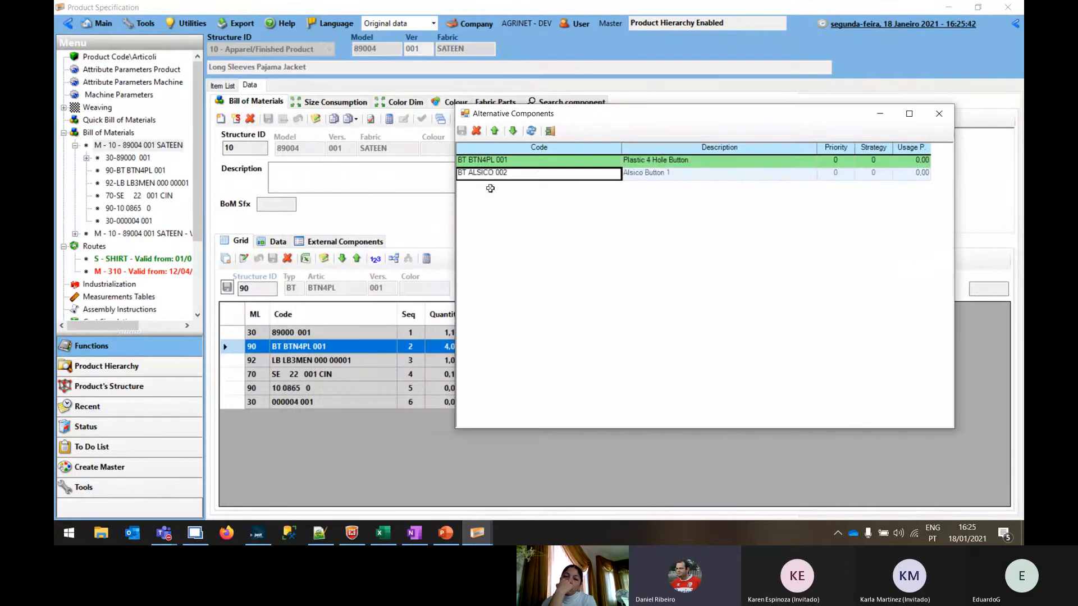
pyautogui.click(939, 113)
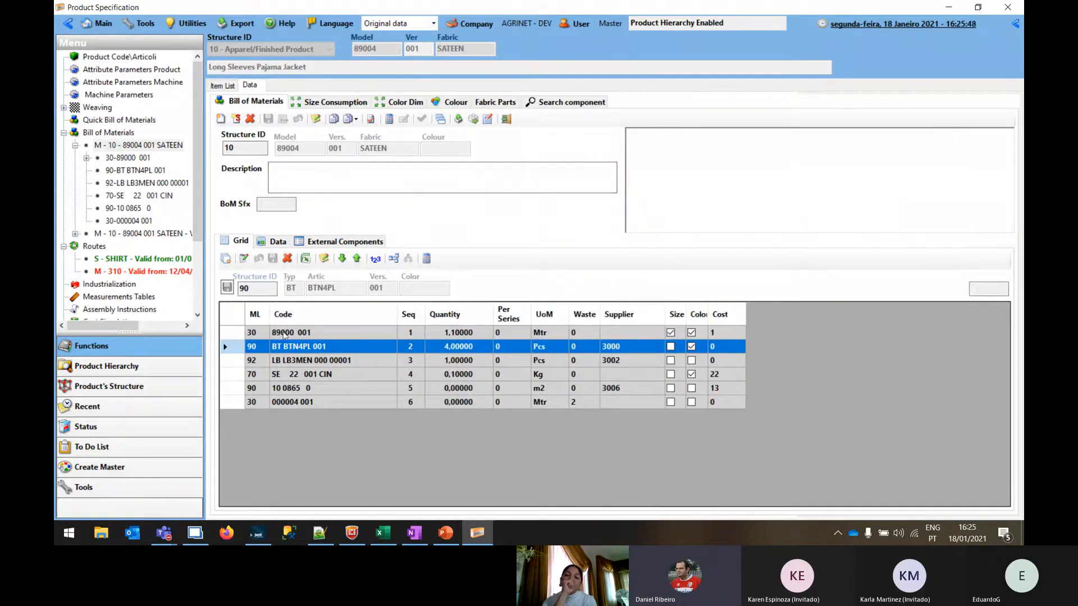
# Examine the size consumption of fabric 89000 001, comparing the quantities for sizes XS to XL
pyautogui.click(284, 334)
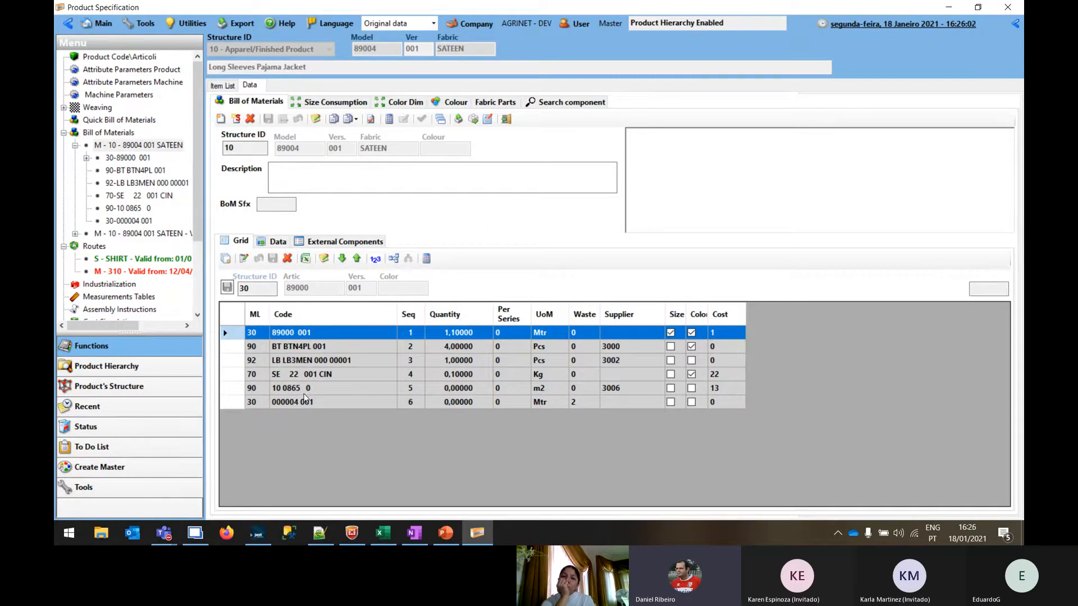
pyautogui.click(236, 336)
pyautogui.click(356, 102)
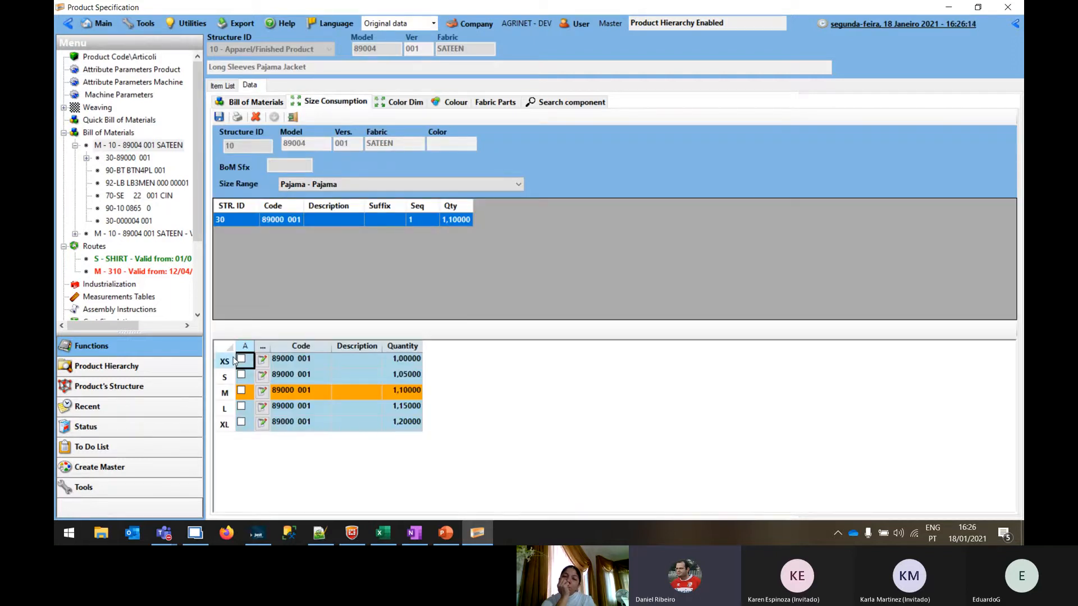
pyautogui.click(416, 362)
pyautogui.click(410, 378)
pyautogui.press('Down')
pyautogui.press('Down')
pyautogui.press('Down')
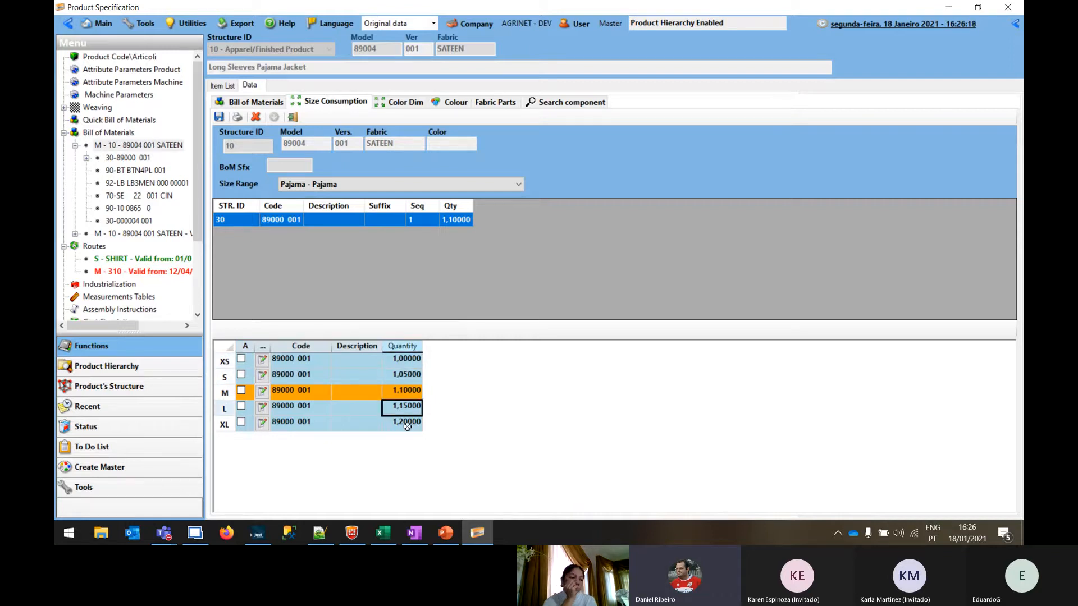
pyautogui.click(407, 394)
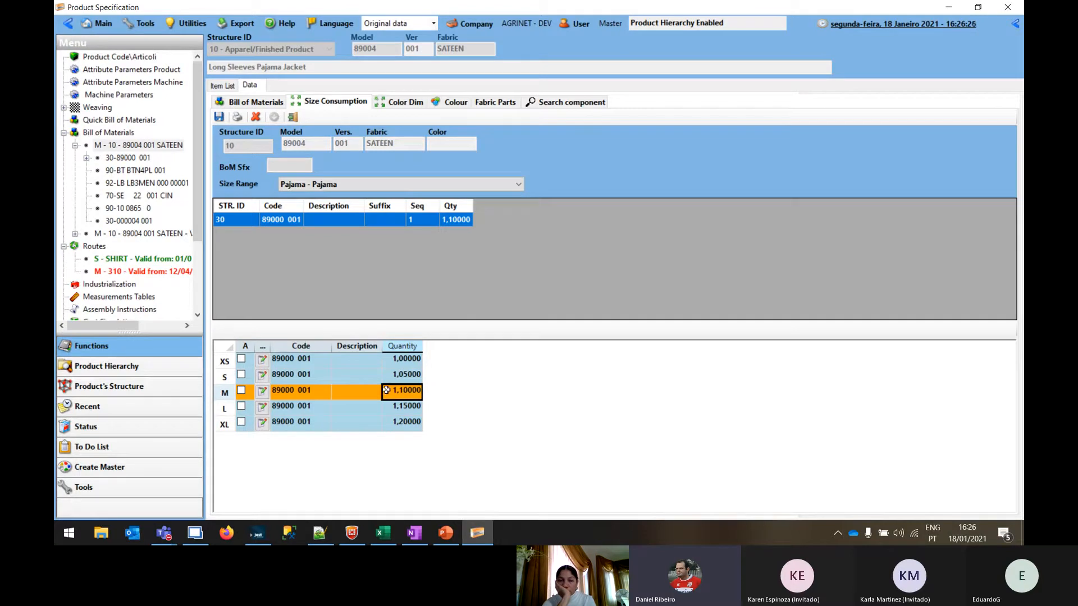
pyautogui.press('Down')
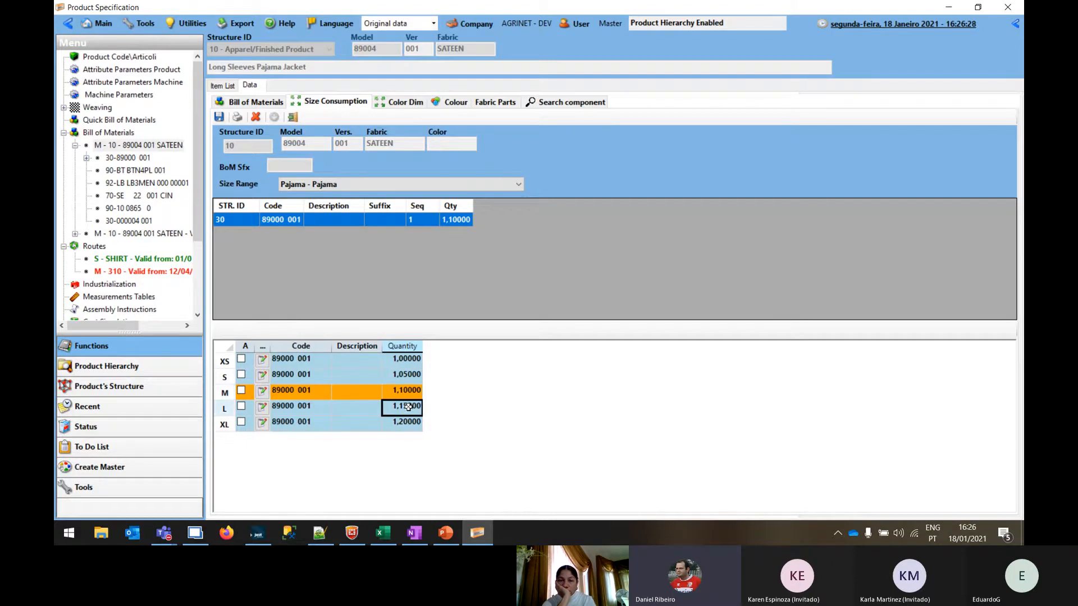
# Open the bill of materials' colour combinations and show the colour descriptions alongside the codes
pyautogui.click(456, 102)
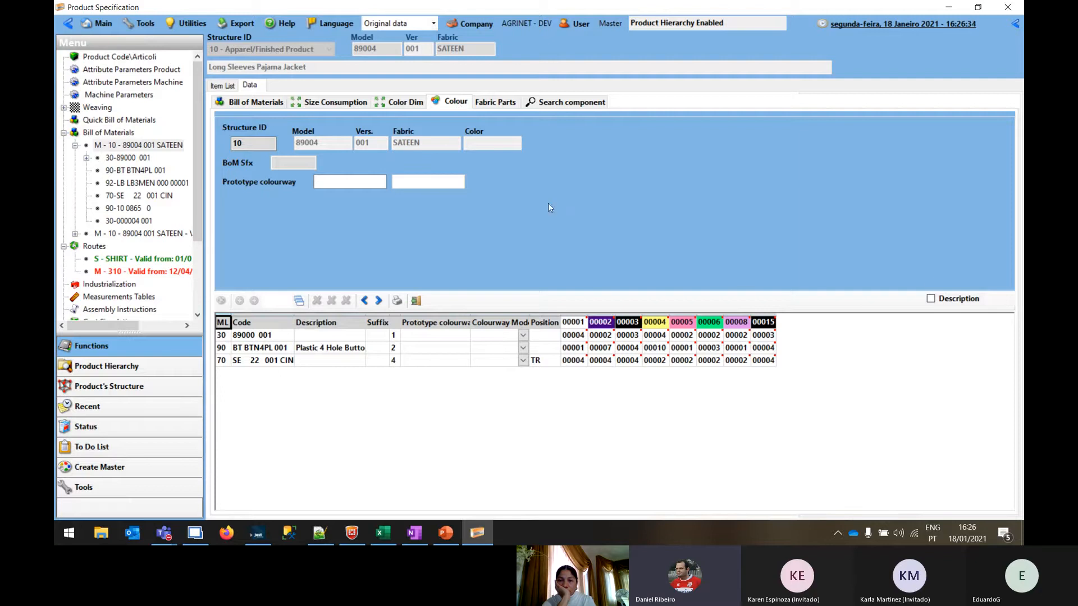
pyautogui.click(962, 301)
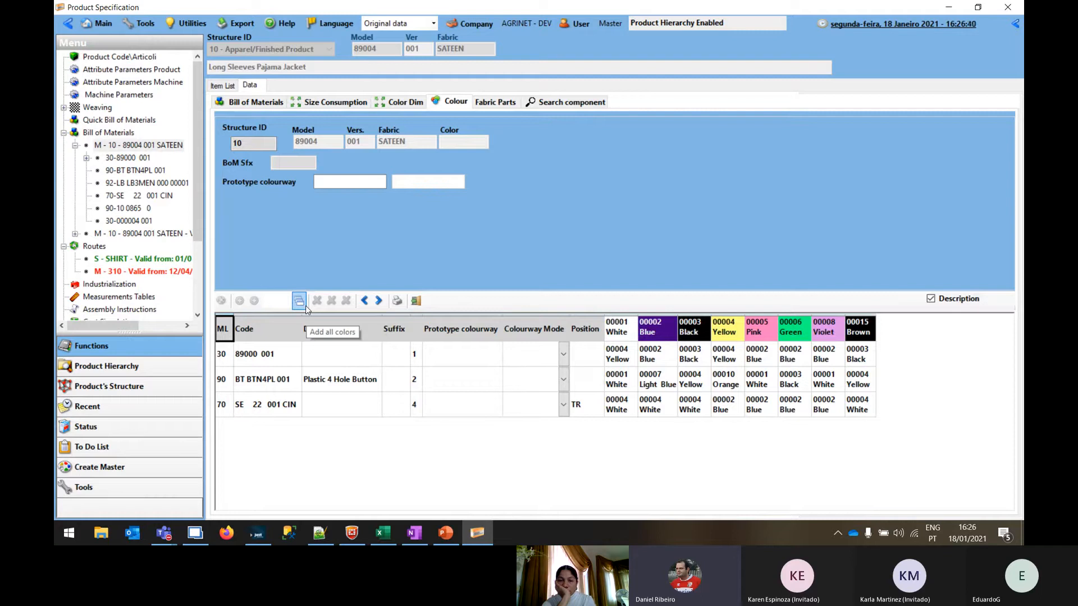
pyautogui.click(273, 354)
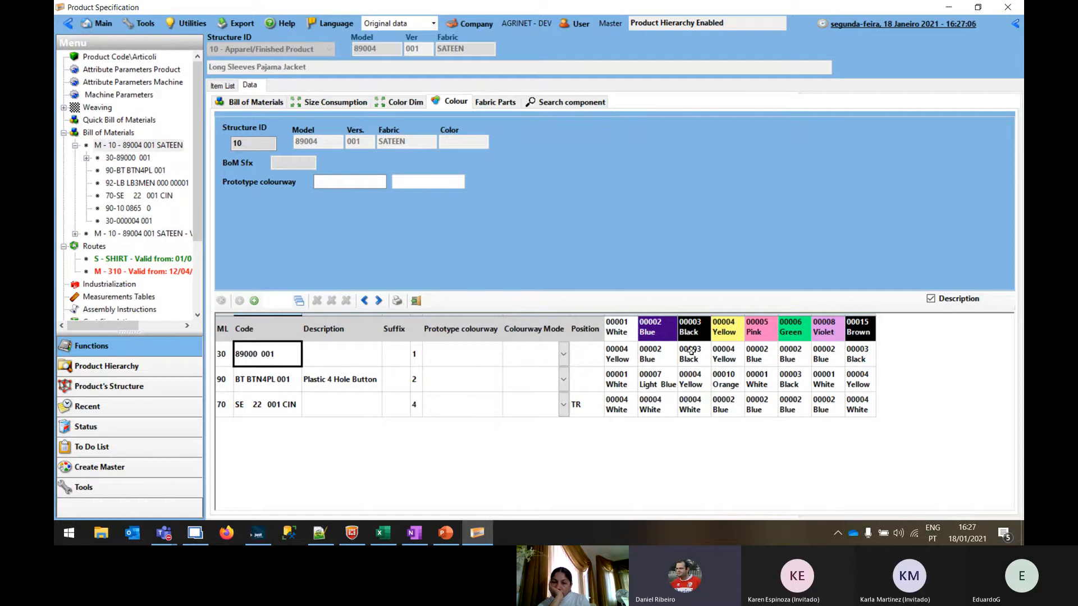
# Assign fabric 89000 001 the colour 00002 Blue in the Brown colourway and 00003 Black in the Violet colourway
pyautogui.click(861, 352)
pyautogui.doubleClick(861, 352)
pyautogui.click(487, 212)
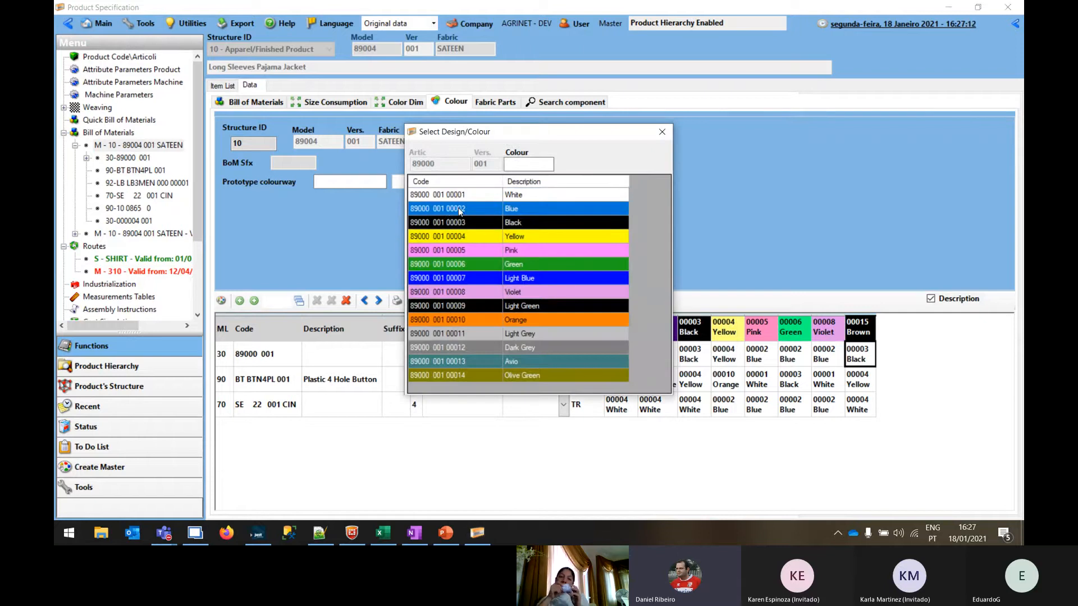
pyautogui.click(865, 356)
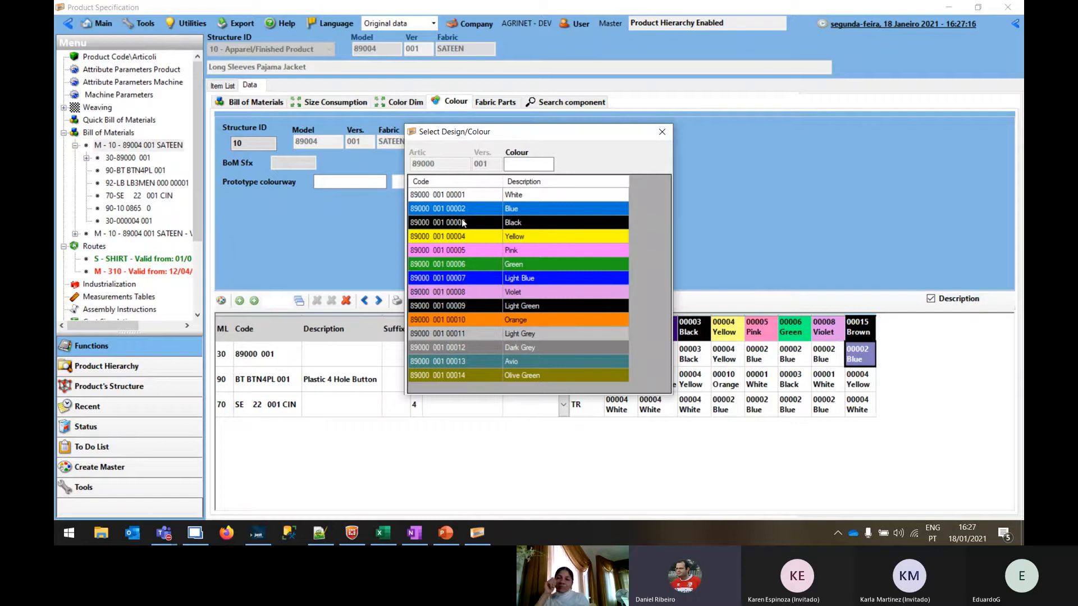
pyautogui.moveTo(465, 221); pyautogui.dragTo(826, 349)
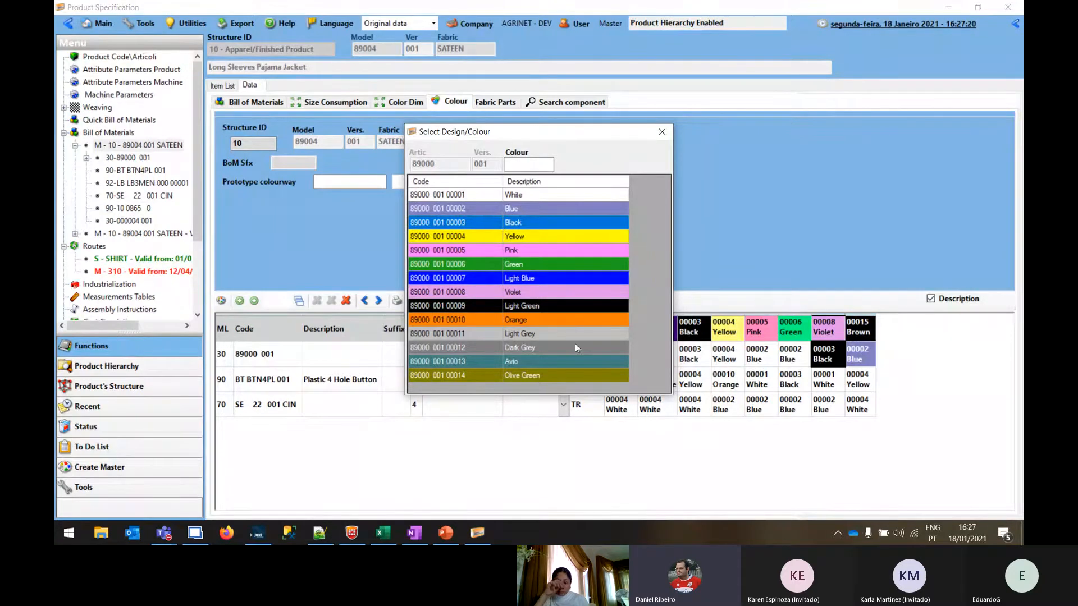
pyautogui.click(662, 131)
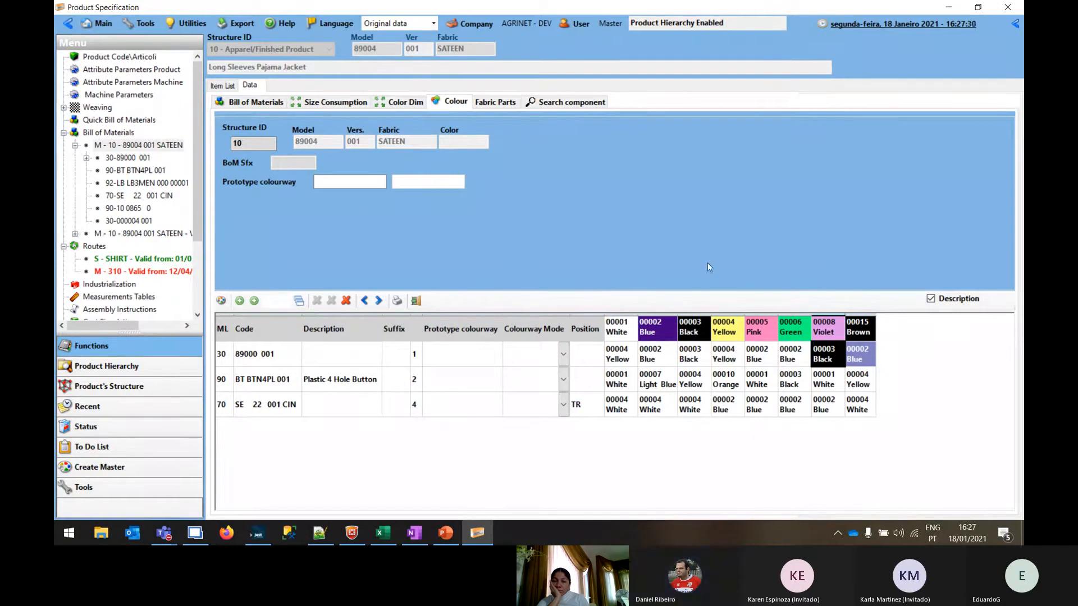
# Open the export options for the jacket's bill of materials, enable Multilevel, and close them without exporting
pyautogui.click(248, 104)
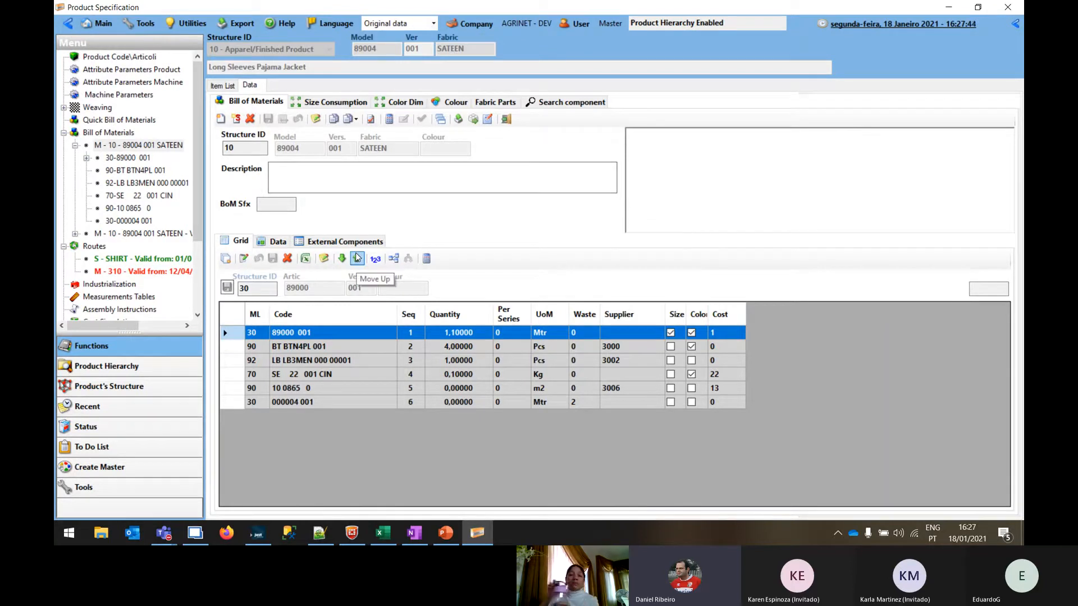
pyautogui.click(459, 120)
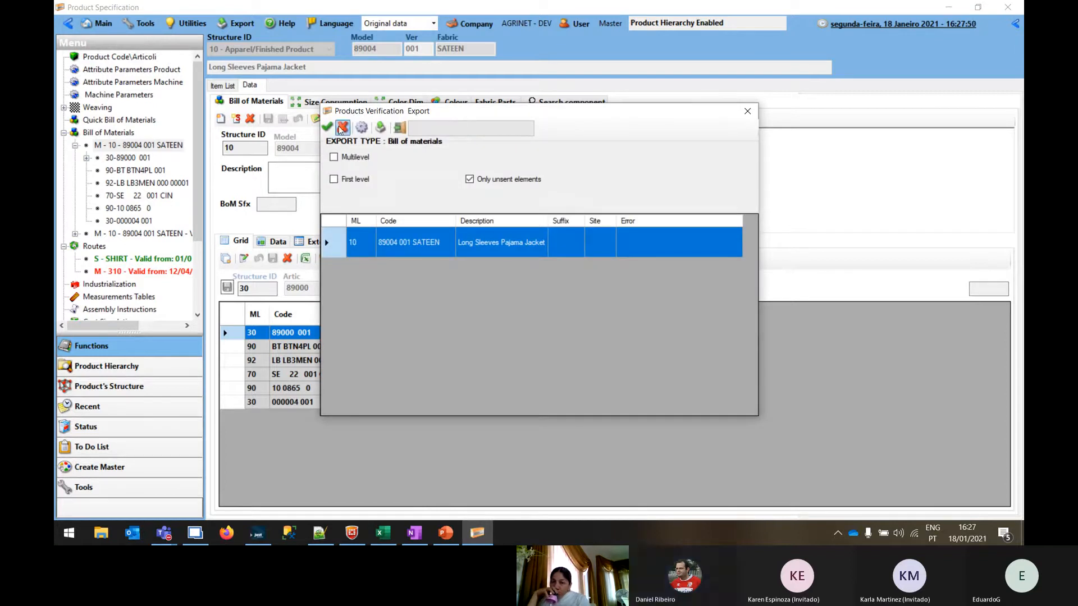
pyautogui.click(359, 129)
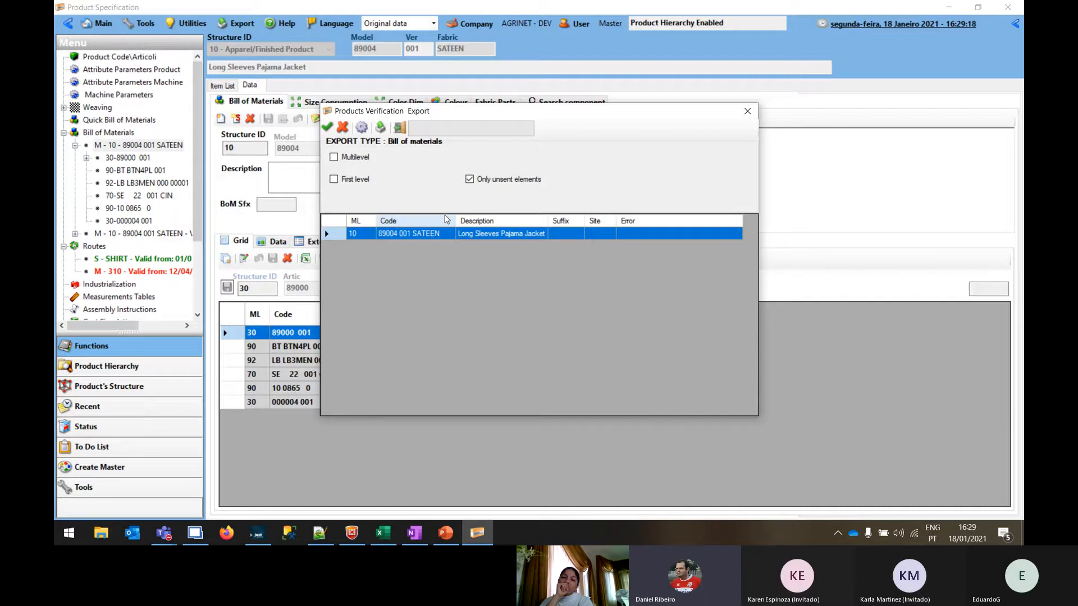
pyautogui.click(360, 159)
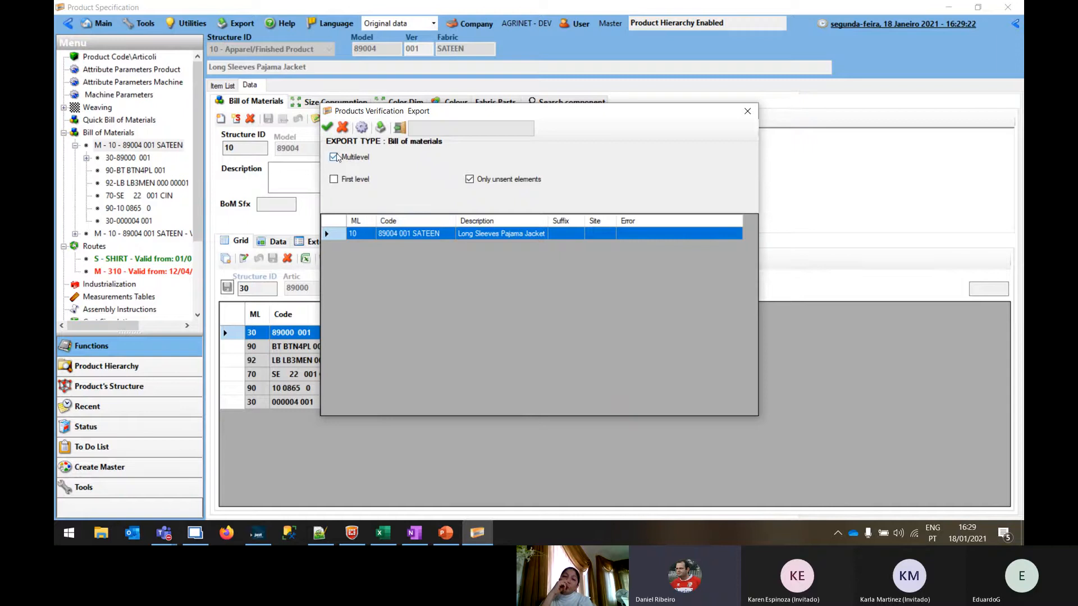
pyautogui.click(747, 110)
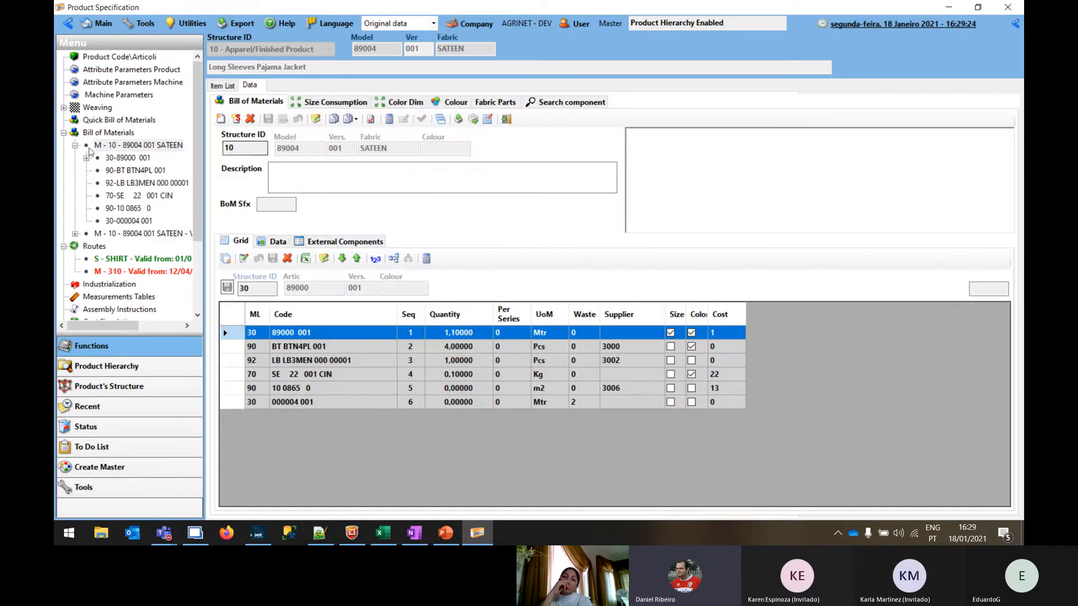
# Expand fabric 89000 001 in the jacket's bill of materials, view its sub-components, and return to the main bill of materials
pyautogui.click(109, 145)
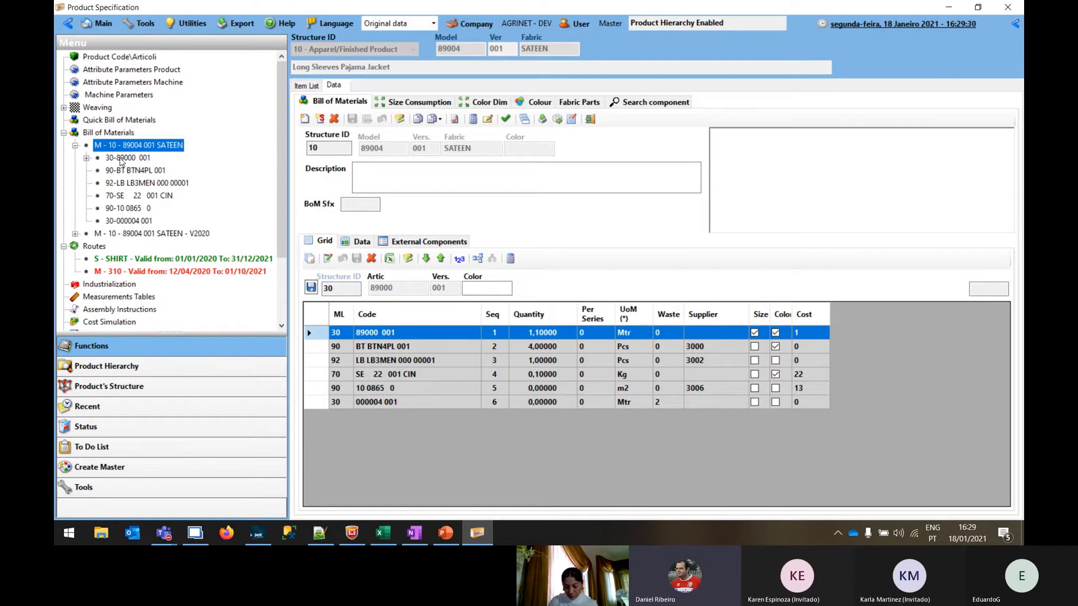
pyautogui.click(87, 158)
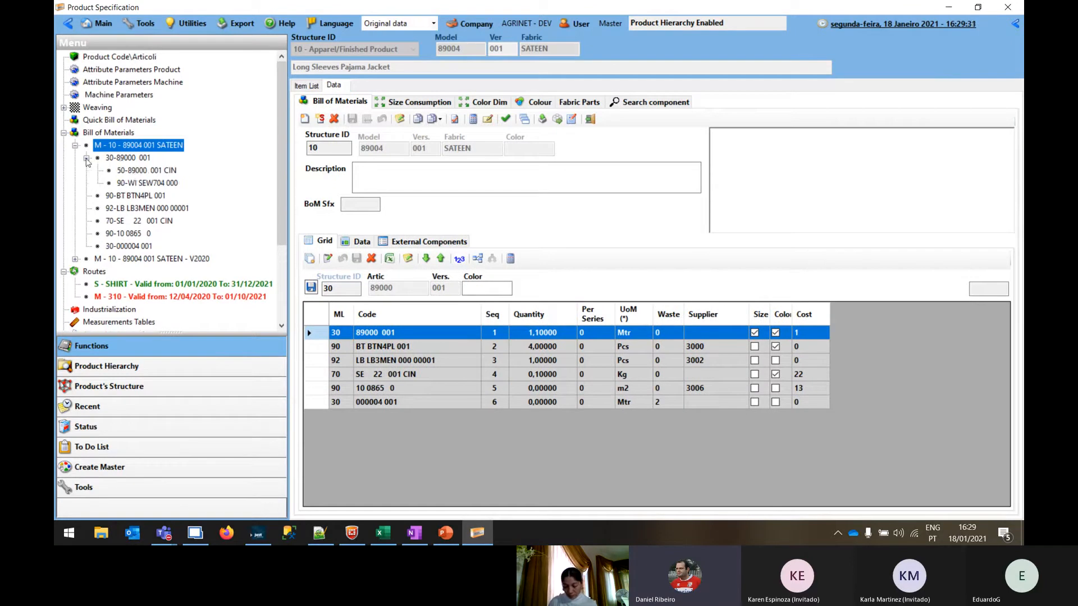
pyautogui.click(134, 183)
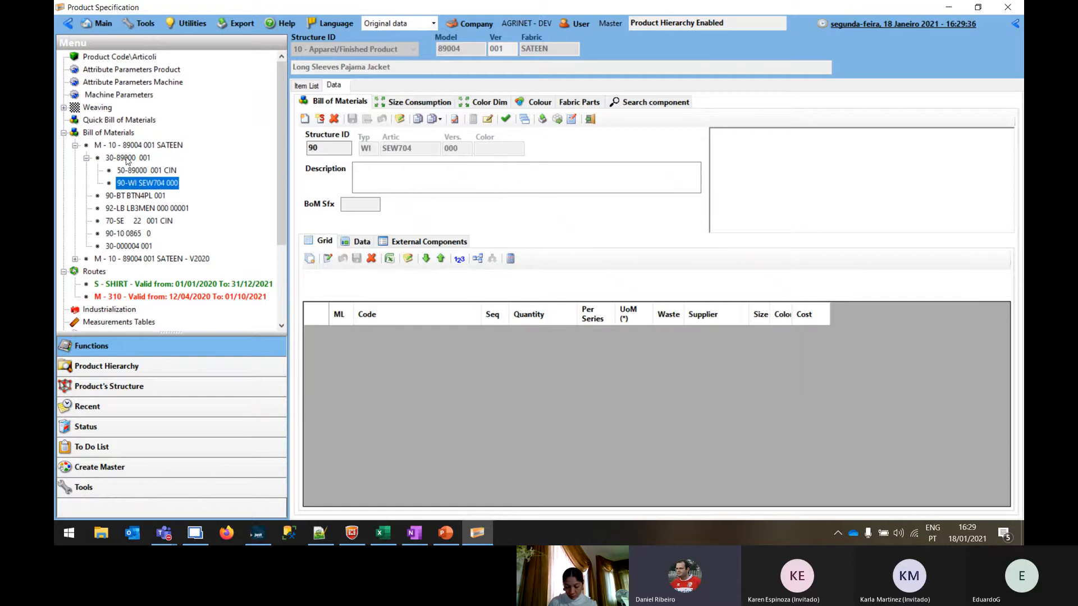
pyautogui.click(127, 158)
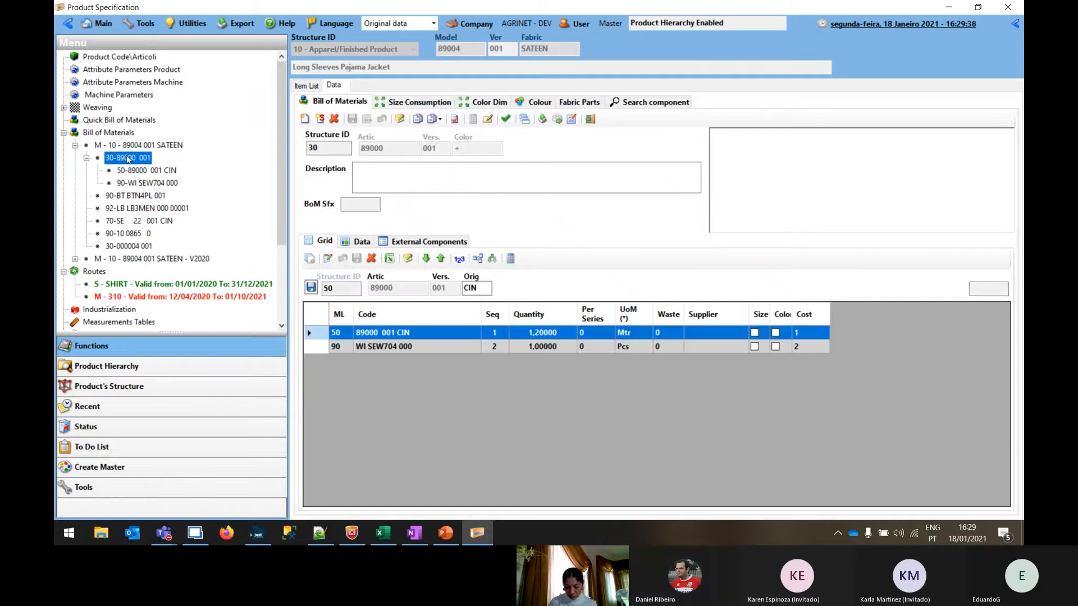
pyautogui.click(115, 146)
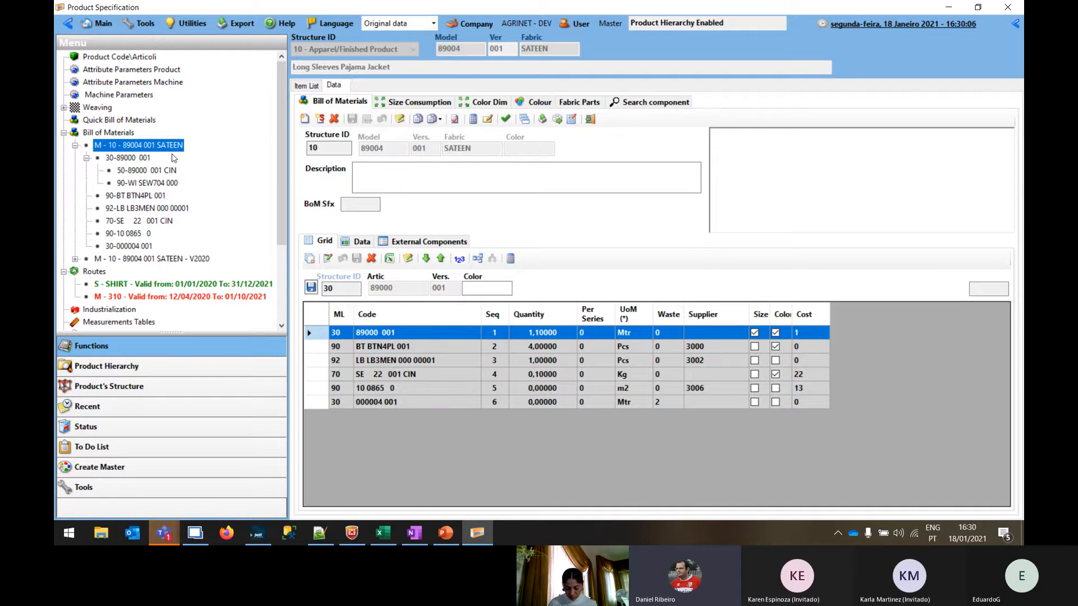
pyautogui.hotkey('alt', 'Tab')
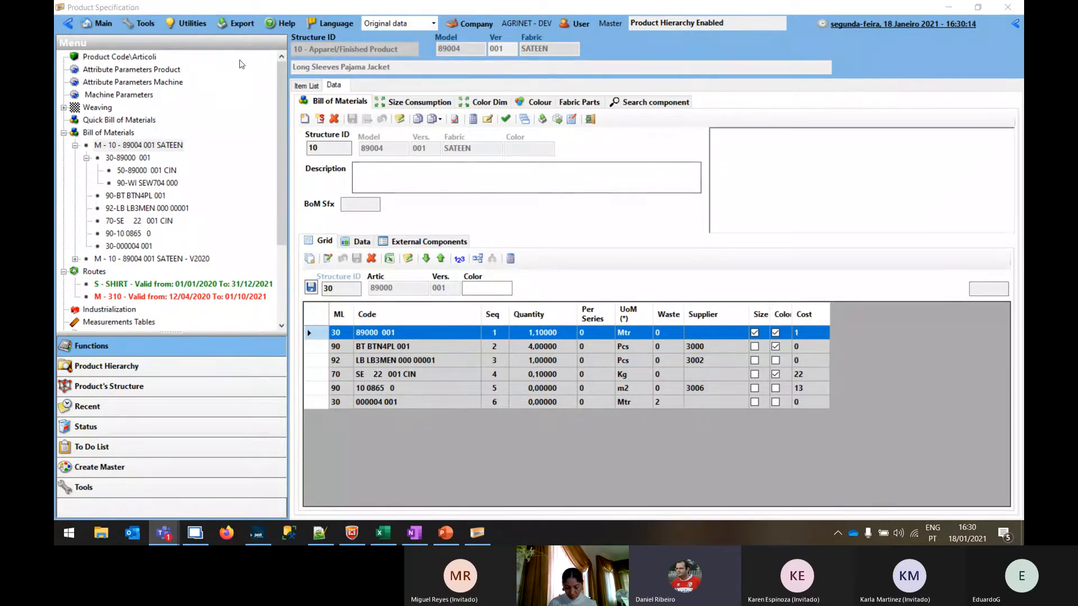
# Open the export options for product 89004 001 SATEEN, enable Multilevel, and close them without exporting
pyautogui.click(120, 56)
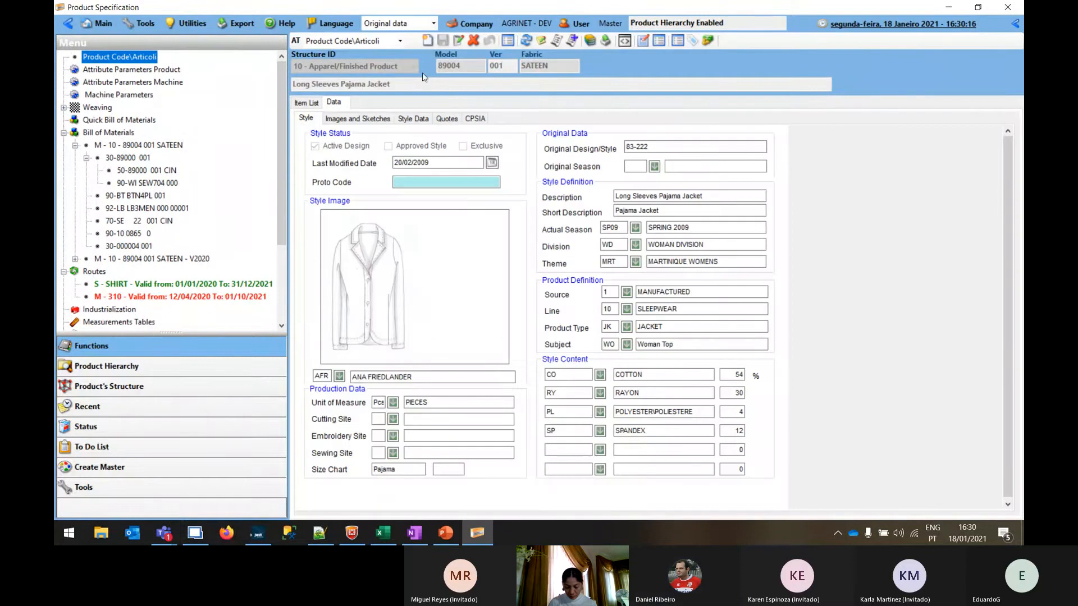
pyautogui.click(606, 41)
pyautogui.click(352, 162)
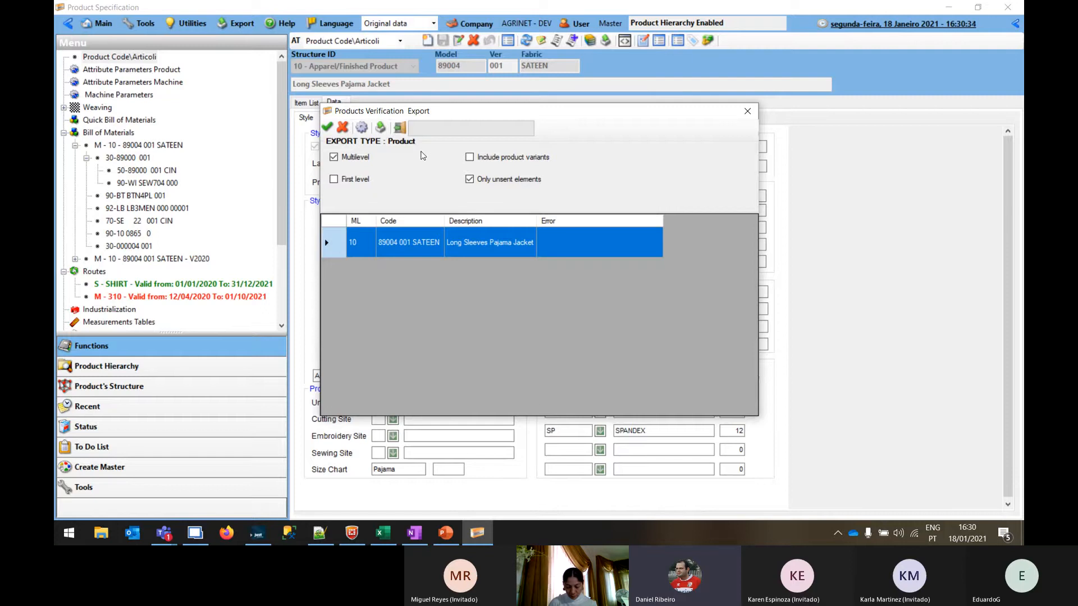
pyautogui.click(400, 129)
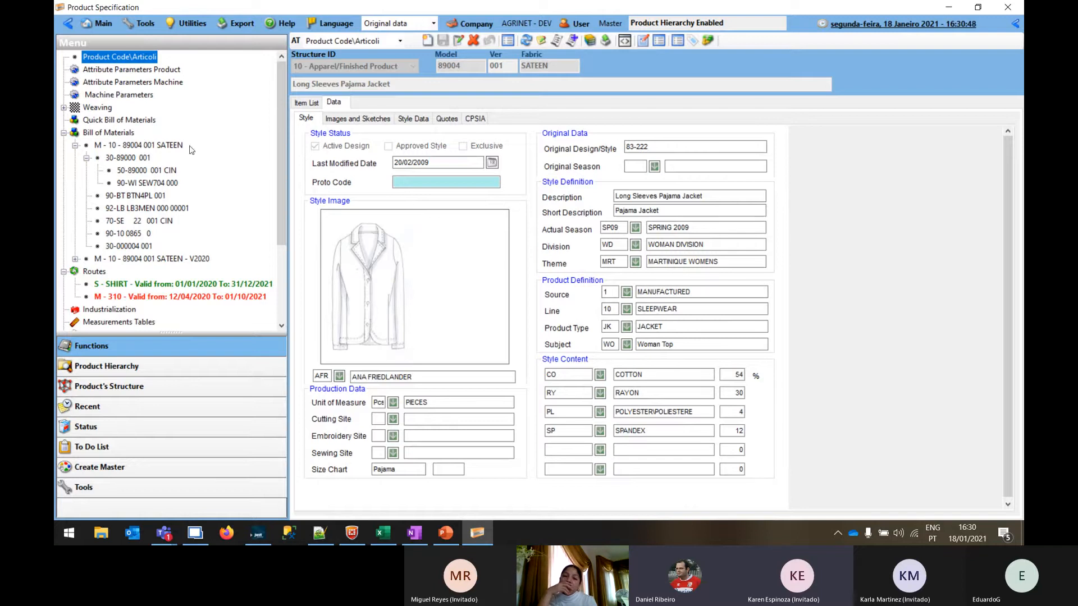
# Open the jacket's routes, view the export options for the SHIRT route, and close them without exporting
pyautogui.click(64, 133)
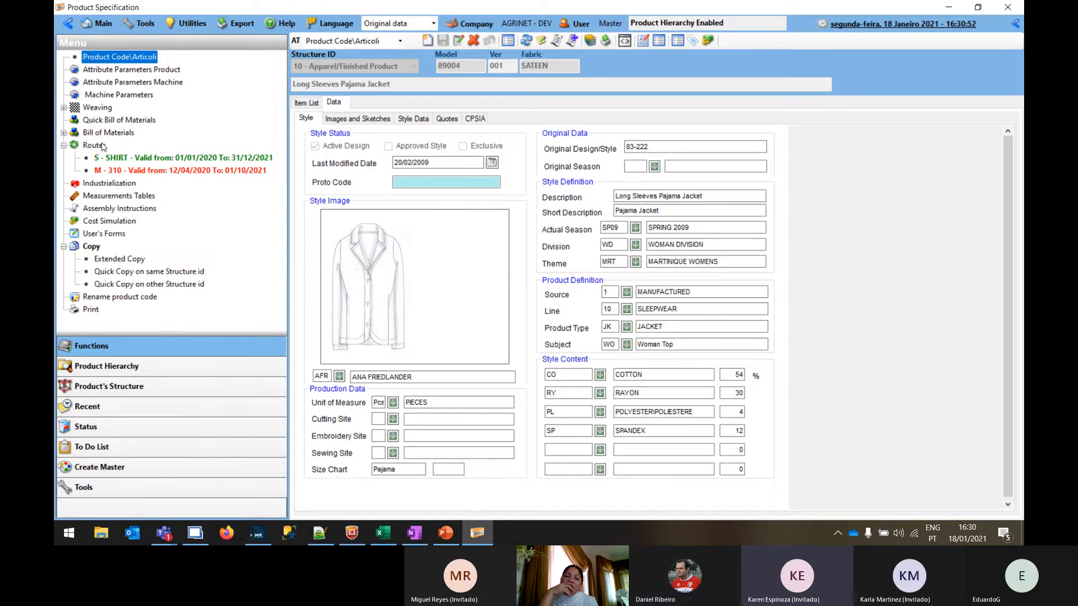
pyautogui.moveTo(515, 4)
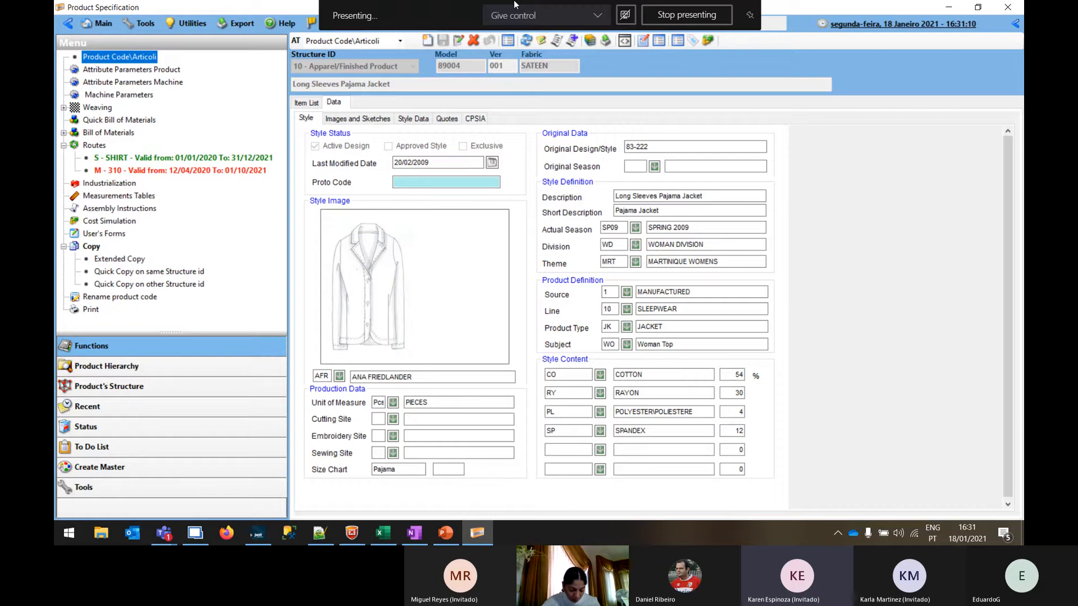
pyautogui.doubleClick(98, 137)
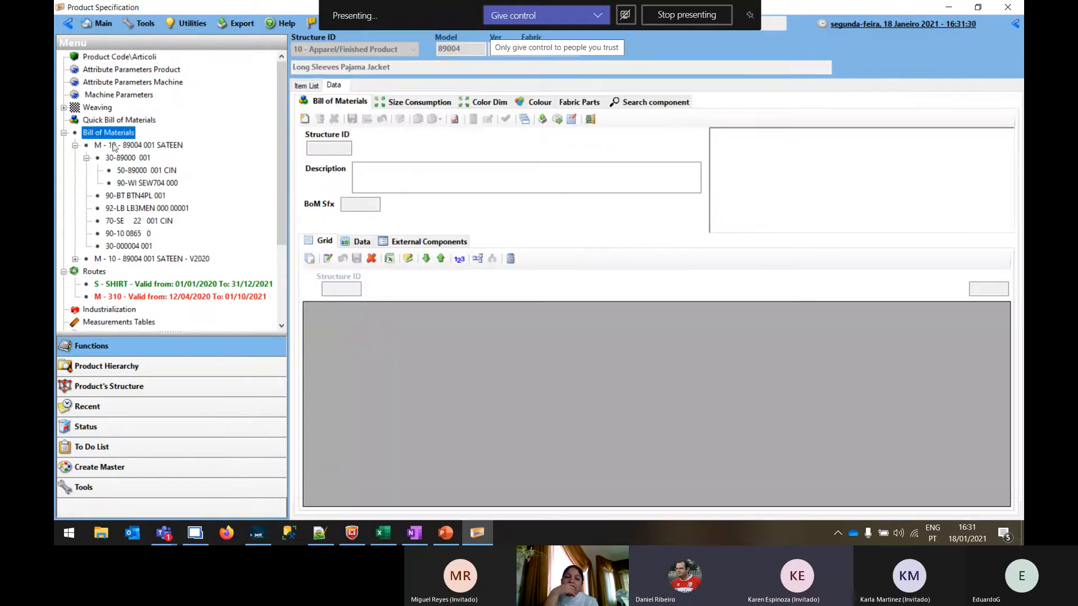
pyautogui.click(93, 272)
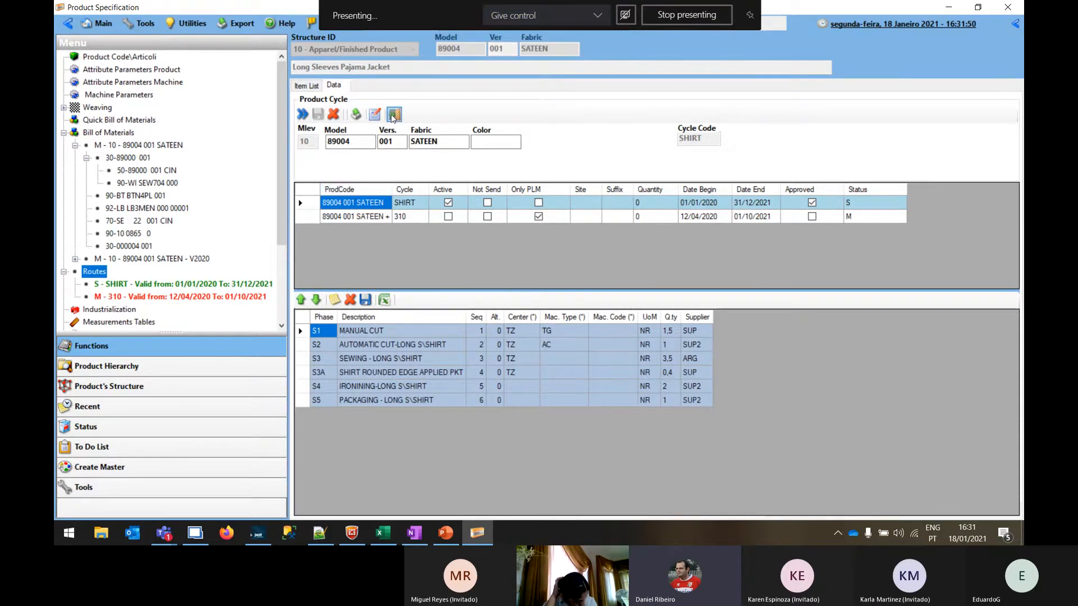
pyautogui.click(354, 116)
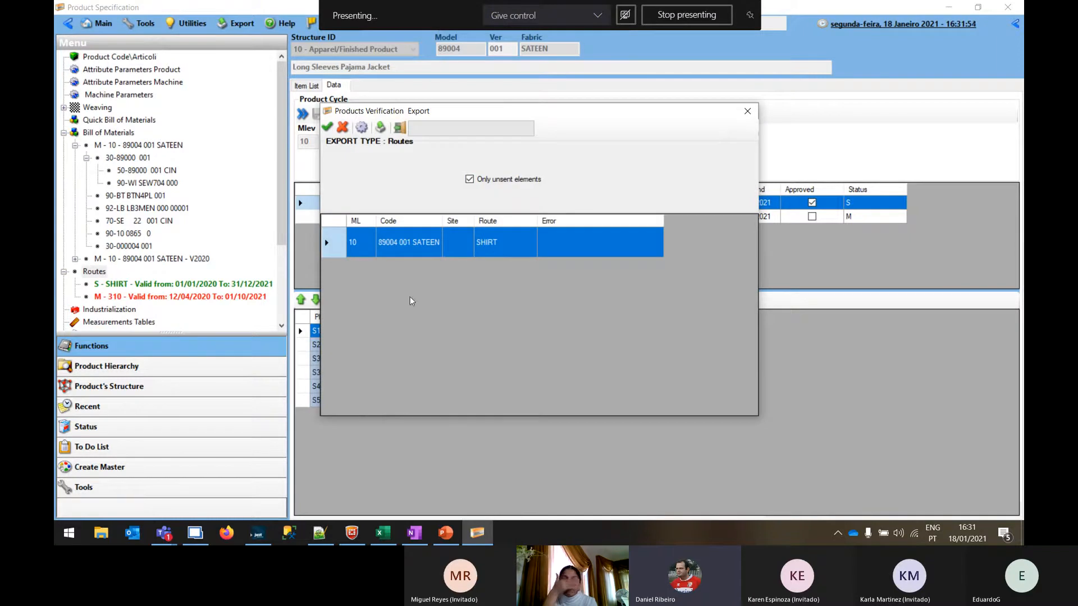
pyautogui.click(747, 111)
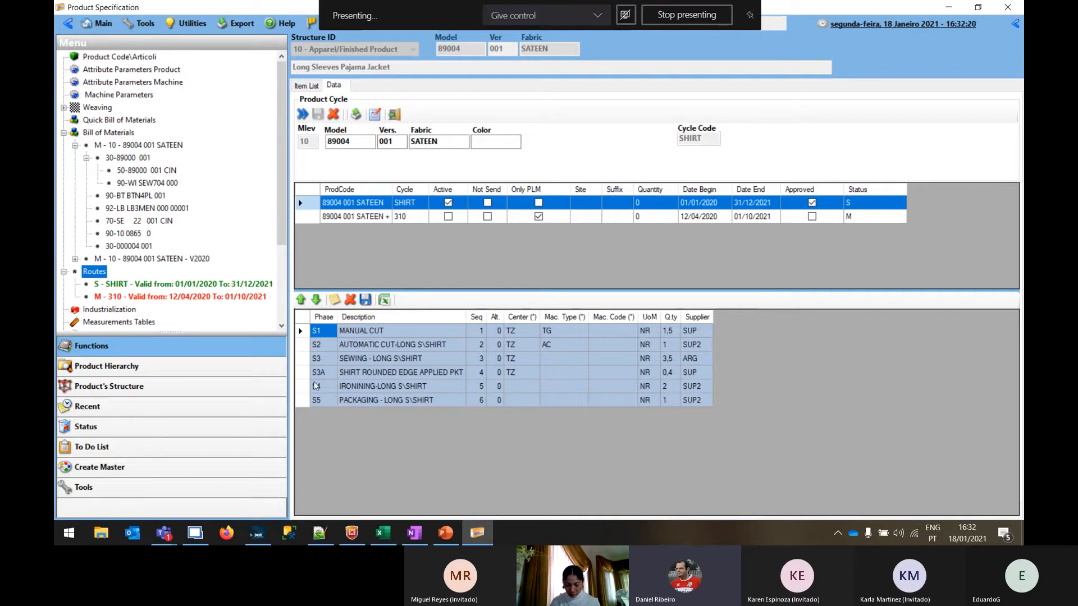
# Examine the SHIRT route's phases from manual cut to packaging and compare them with the phases of route 310
pyautogui.click(361, 205)
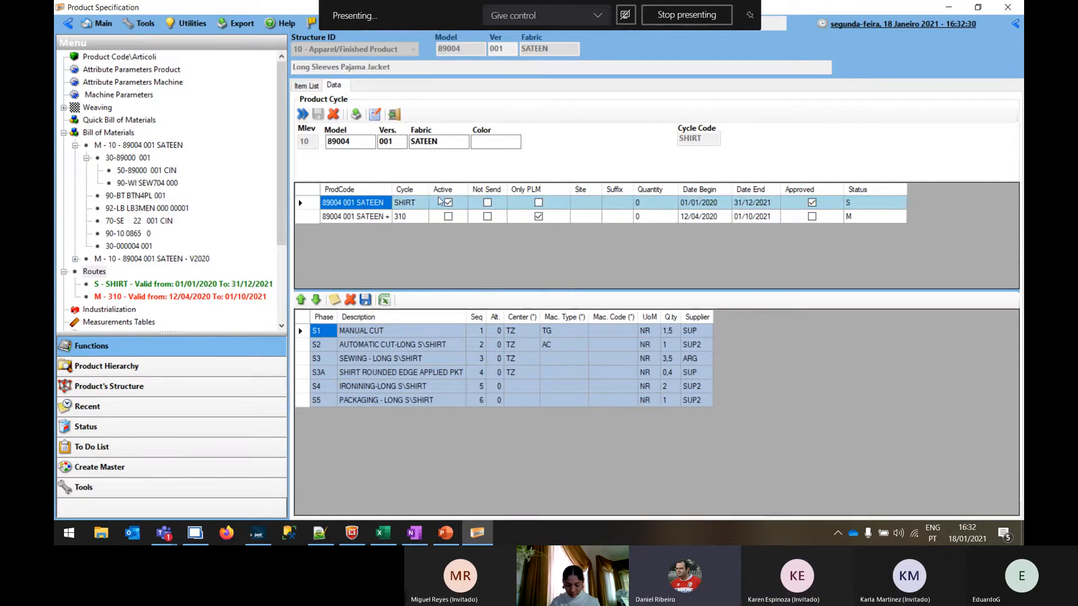
pyautogui.click(414, 202)
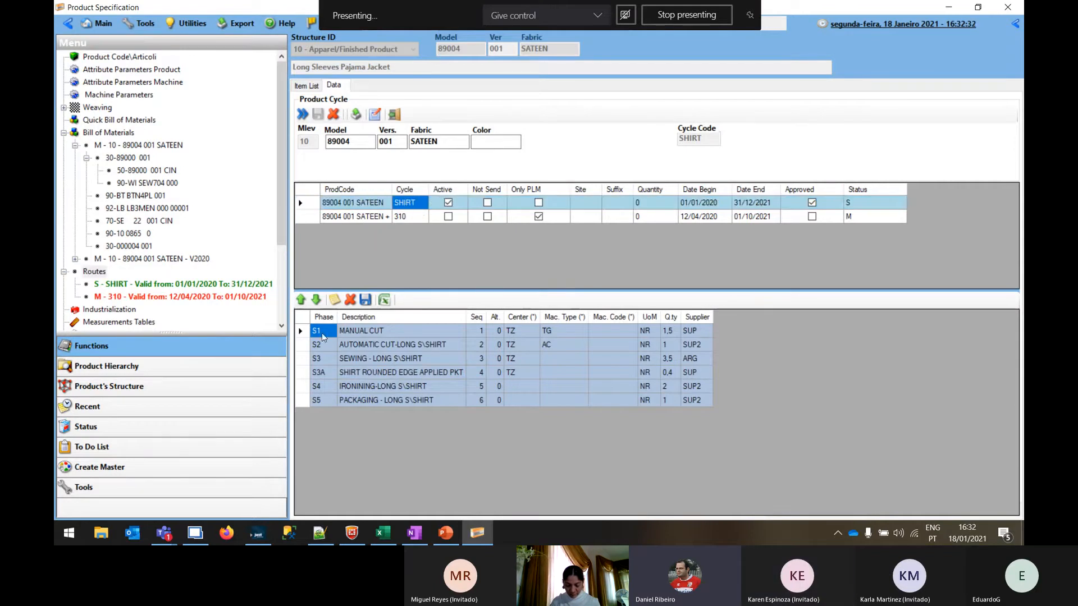
pyautogui.click(341, 330)
pyautogui.click(412, 345)
pyautogui.click(411, 357)
pyautogui.click(414, 373)
pyautogui.click(412, 387)
pyautogui.click(415, 401)
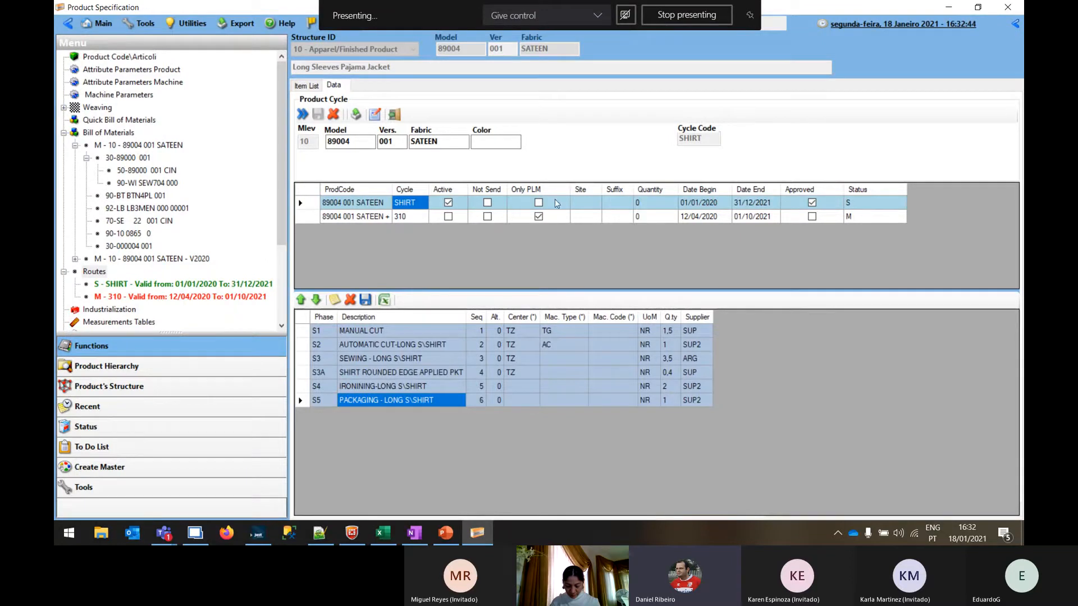
pyautogui.click(350, 220)
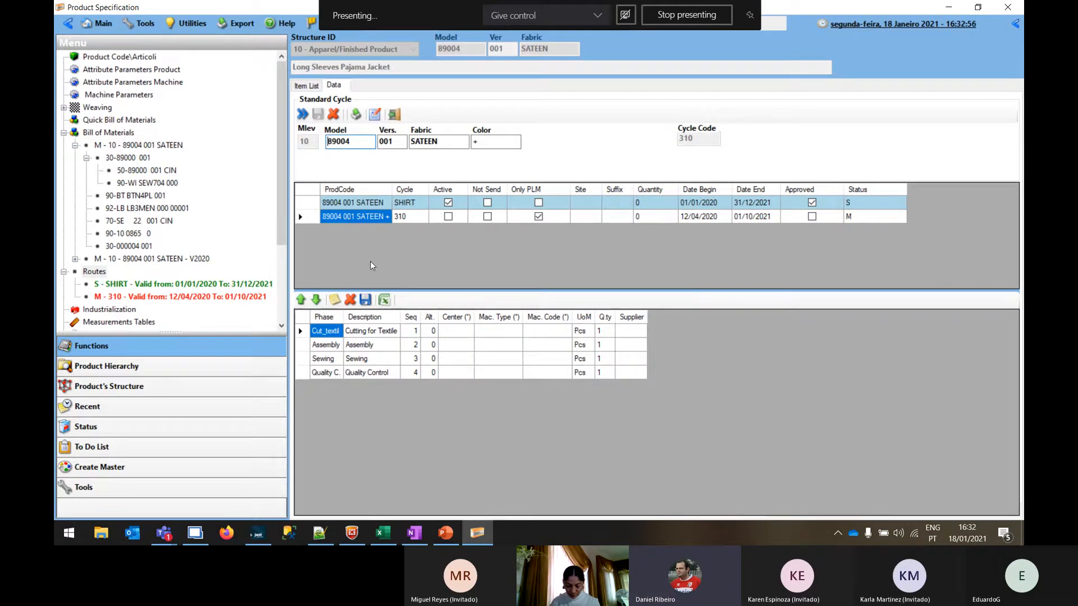
pyautogui.click(357, 205)
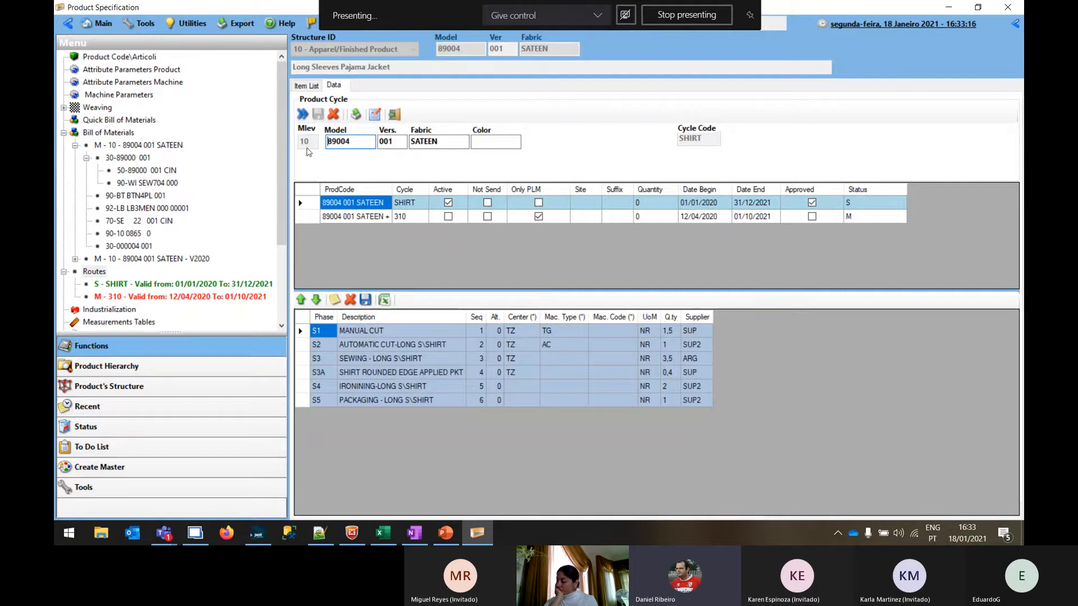
# Open the jacket's cost simulation, display the INTERMODA version, and hide the function tree to show all cost columns
pyautogui.moveTo(278, 104); pyautogui.dragTo(282, 169)
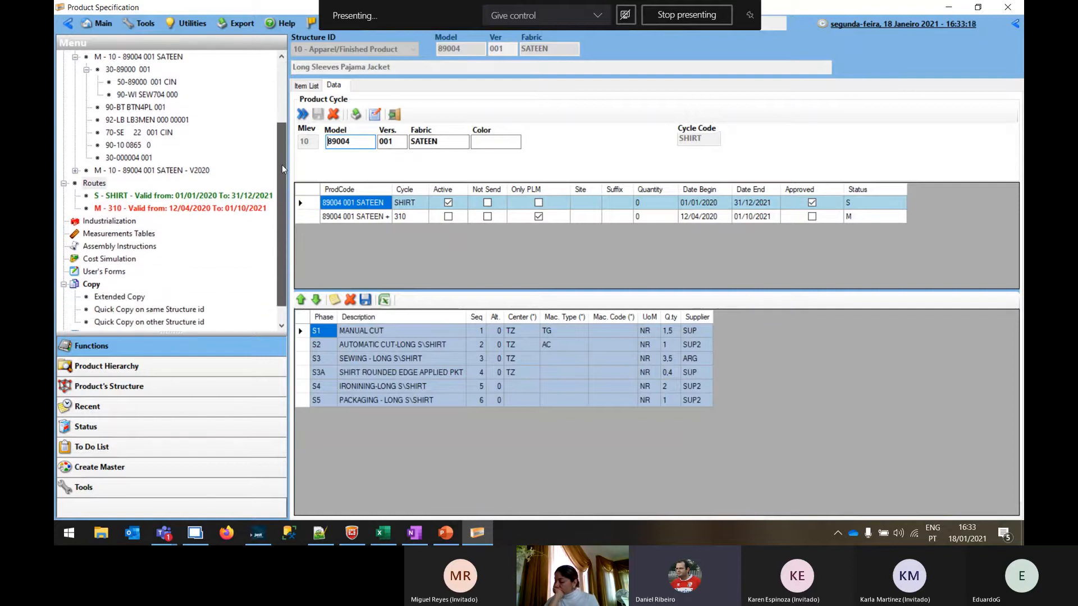
pyautogui.click(92, 261)
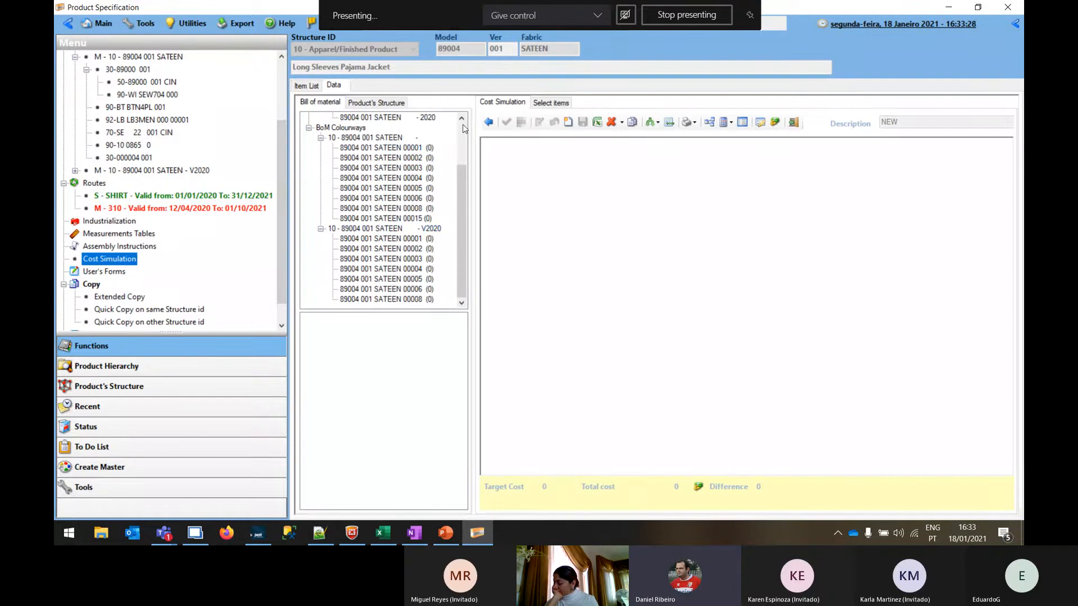
pyautogui.scroll(2, 463, 125)
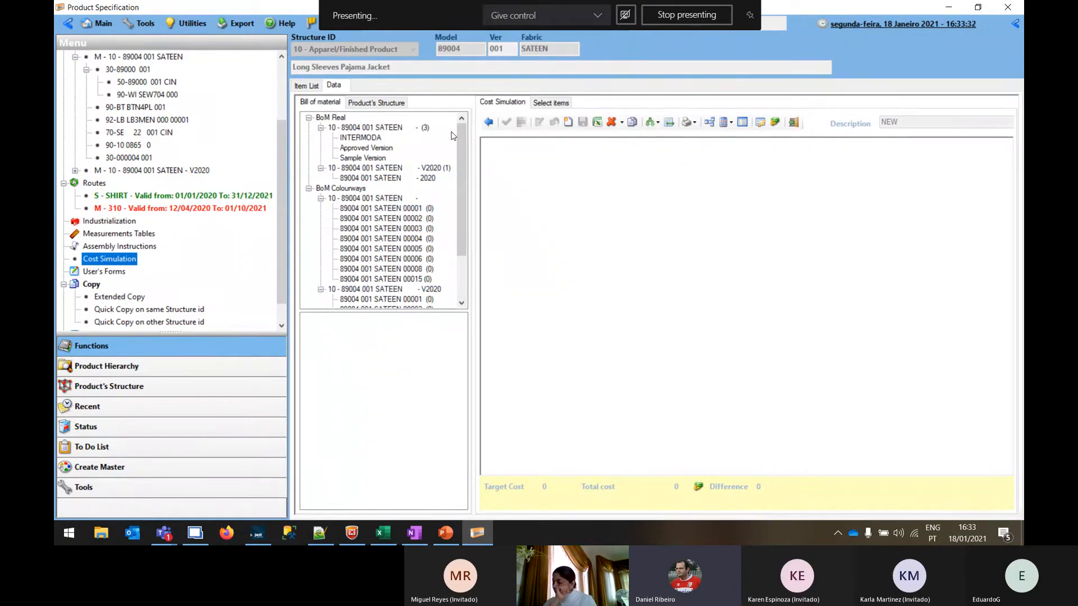
pyautogui.click(371, 141)
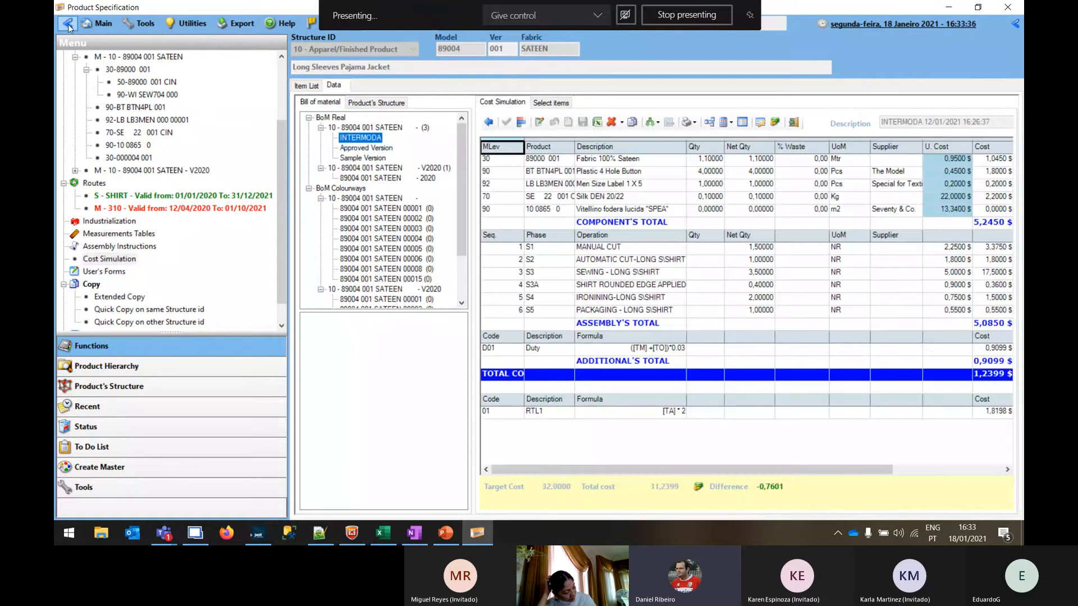
pyautogui.click(68, 25)
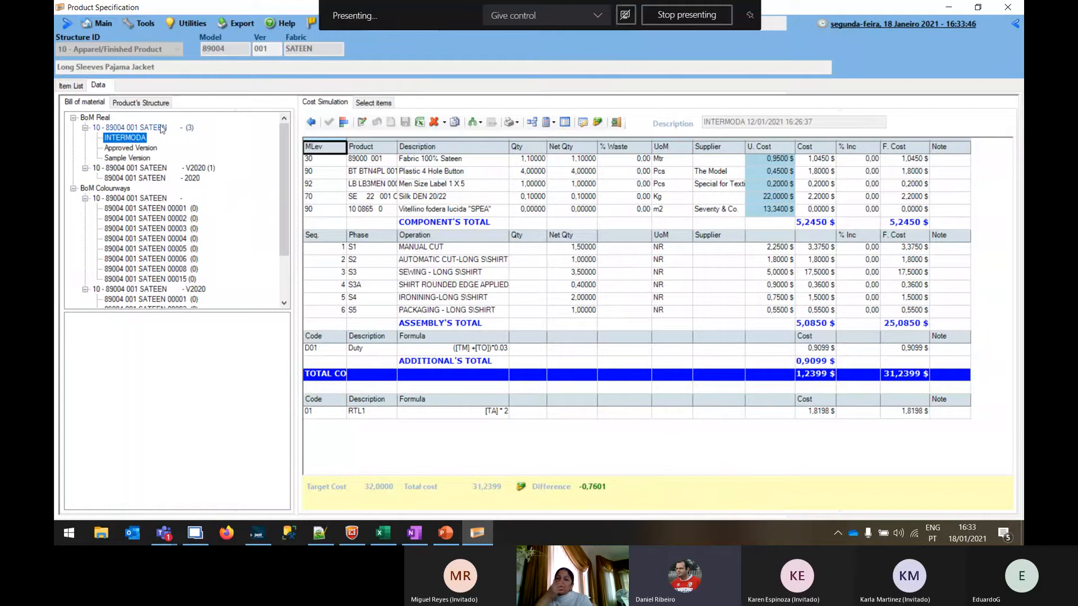
# Start a new cost simulation version for the first real 89004 001 SATEEN BoM, described as INTERMODA 2 with target cost 41
pyautogui.click(124, 128)
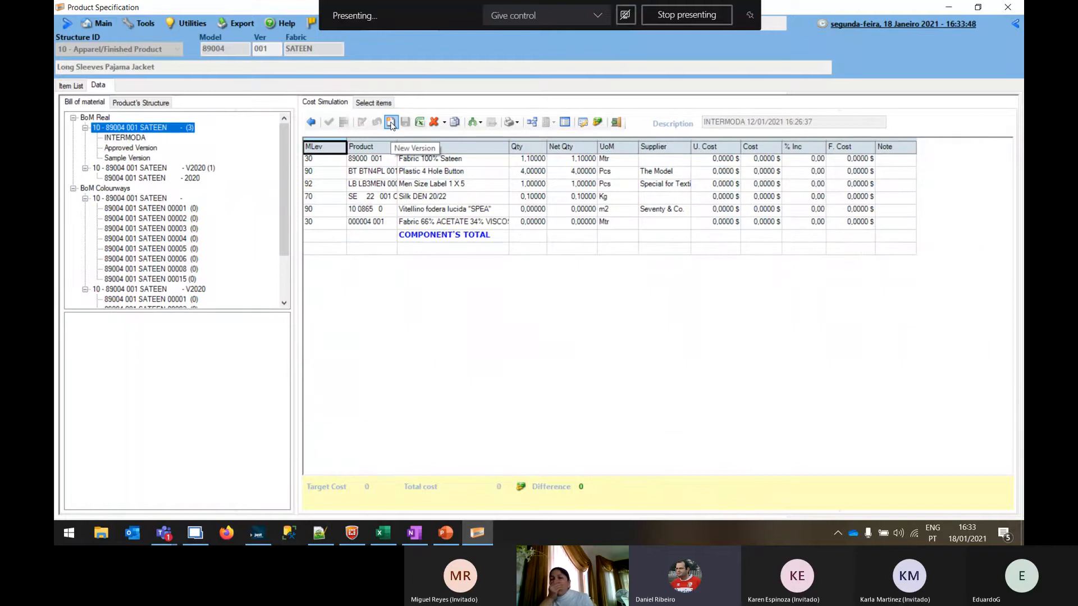
pyautogui.click(391, 123)
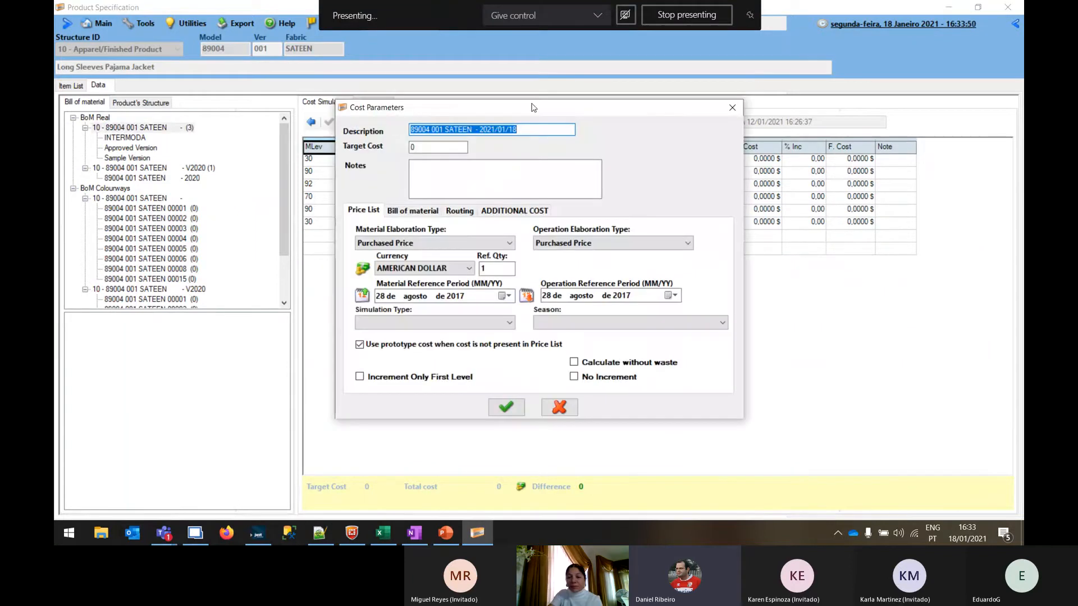
pyautogui.press('BackSpace')
pyautogui.write('INTERMODA')
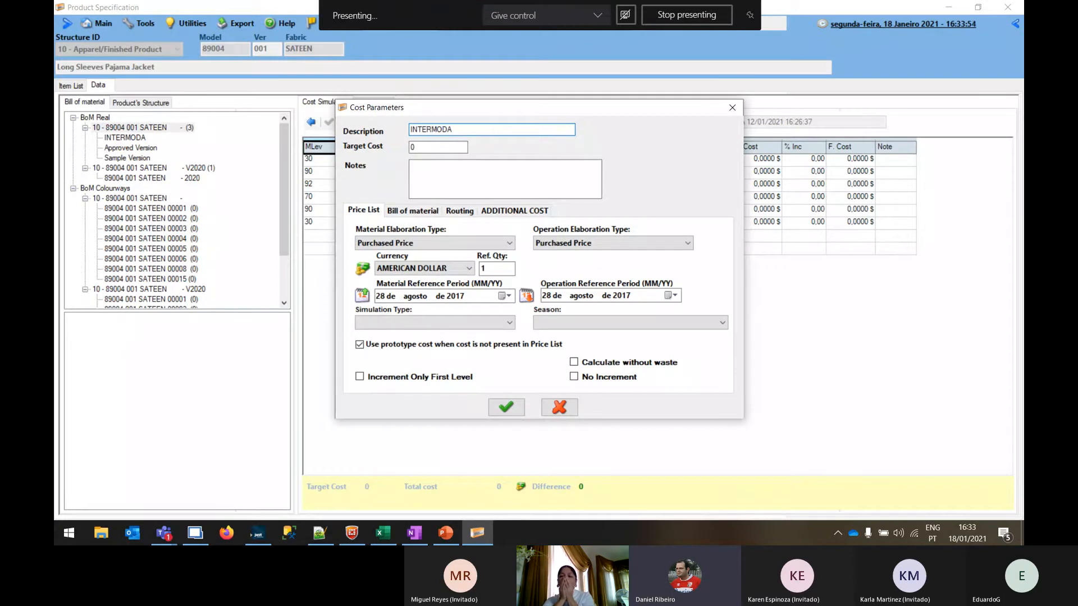
pyautogui.write(' 2')
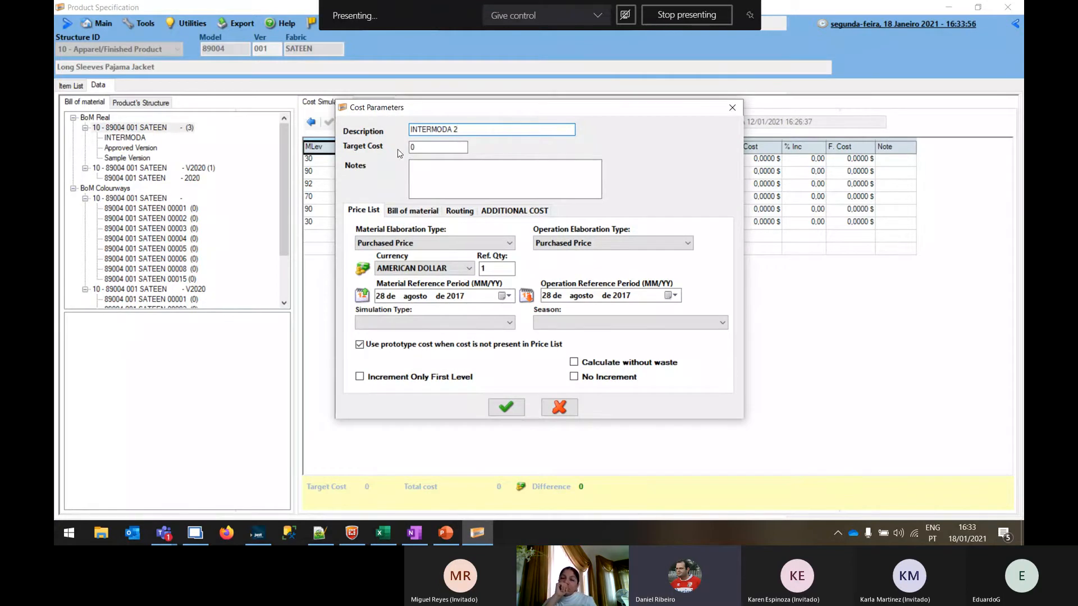
pyautogui.click(426, 147)
pyautogui.moveTo(426, 146); pyautogui.dragTo(404, 153)
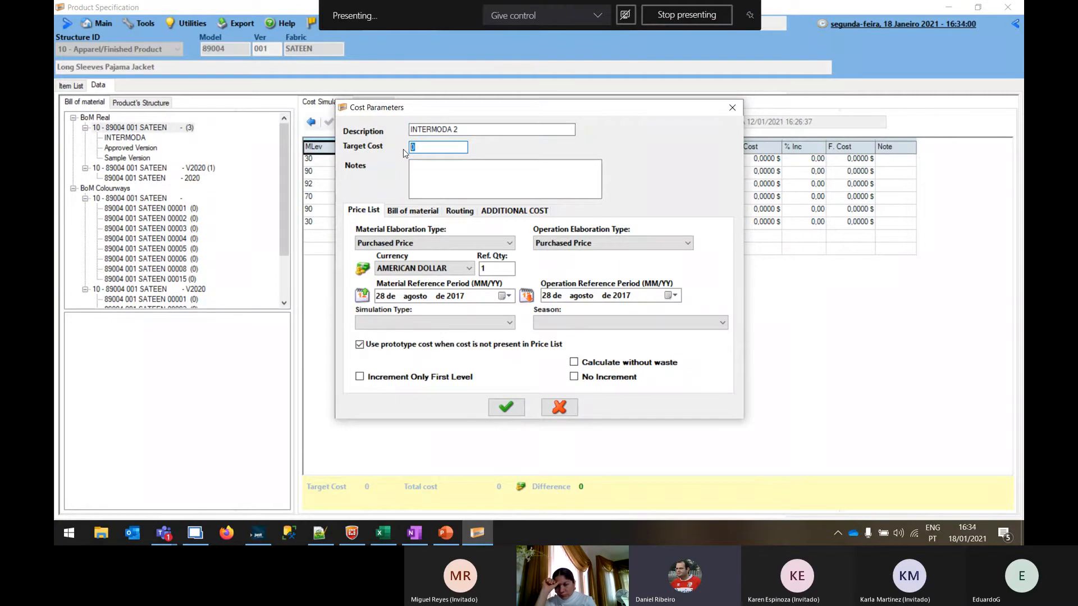
pyautogui.write('41')
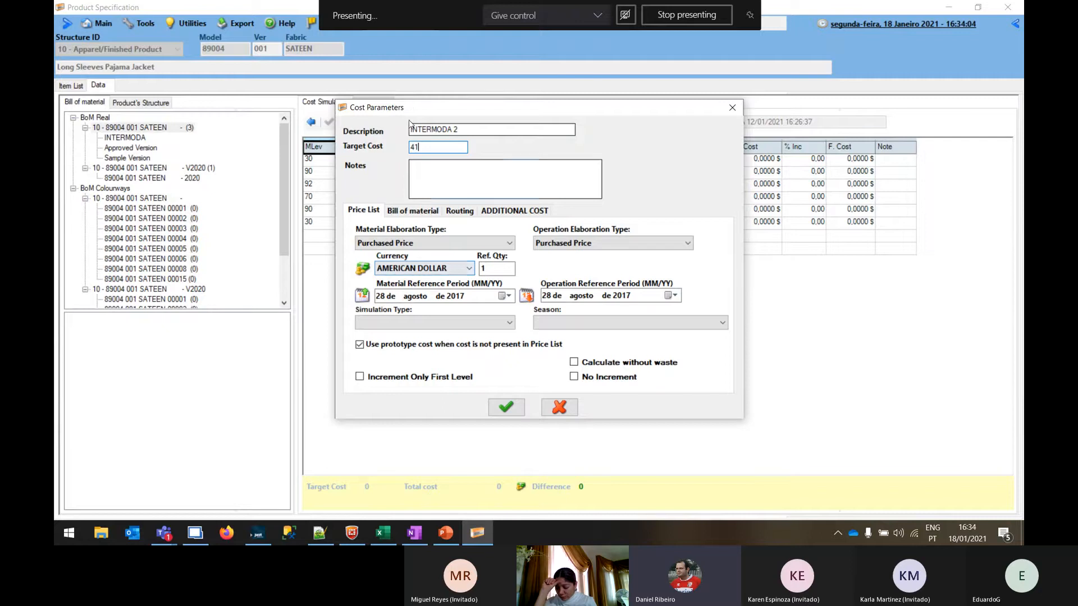
pyautogui.click(432, 175)
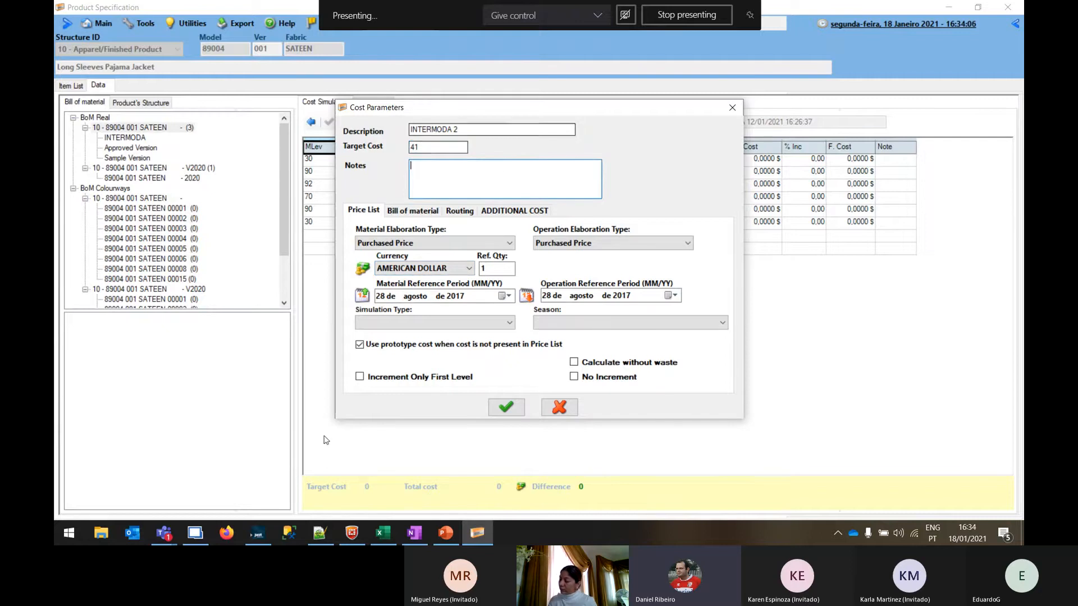
# Check the new version's explosion level options and include only the SHIRT route in its routing
pyautogui.click(406, 213)
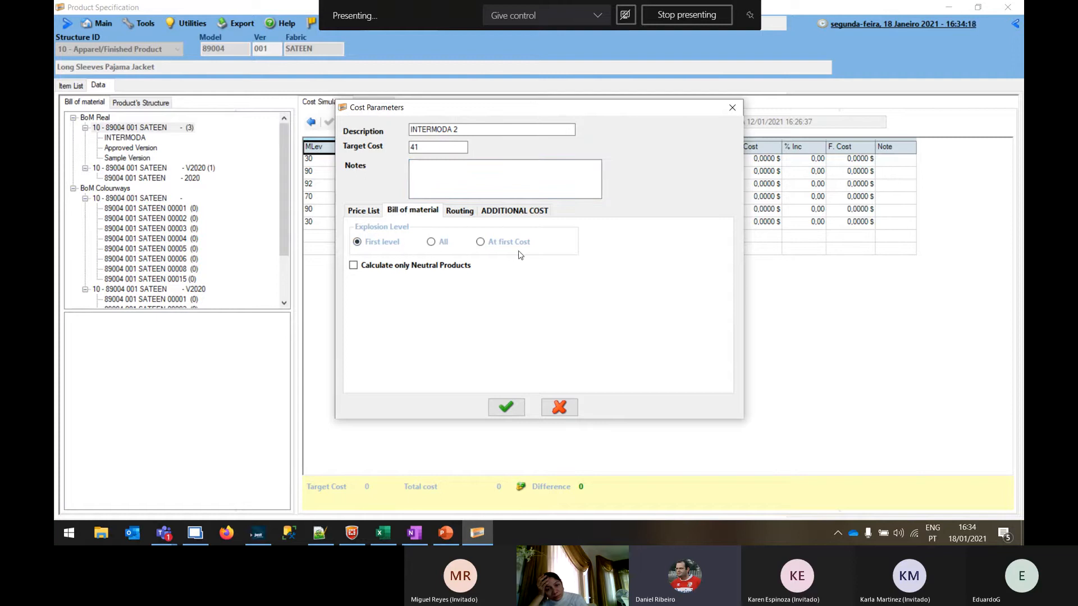
pyautogui.click(449, 213)
pyautogui.click(366, 239)
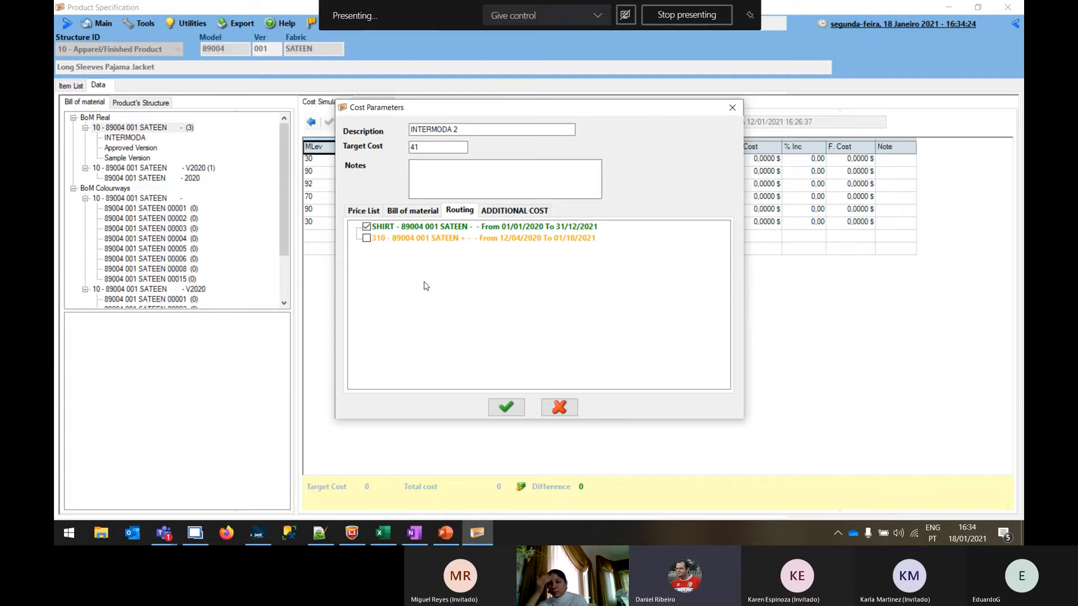
# Apply the Fixed Cost additional template and the Retail Price sell template, and create the INTERMODA 2 version
pyautogui.click(505, 215)
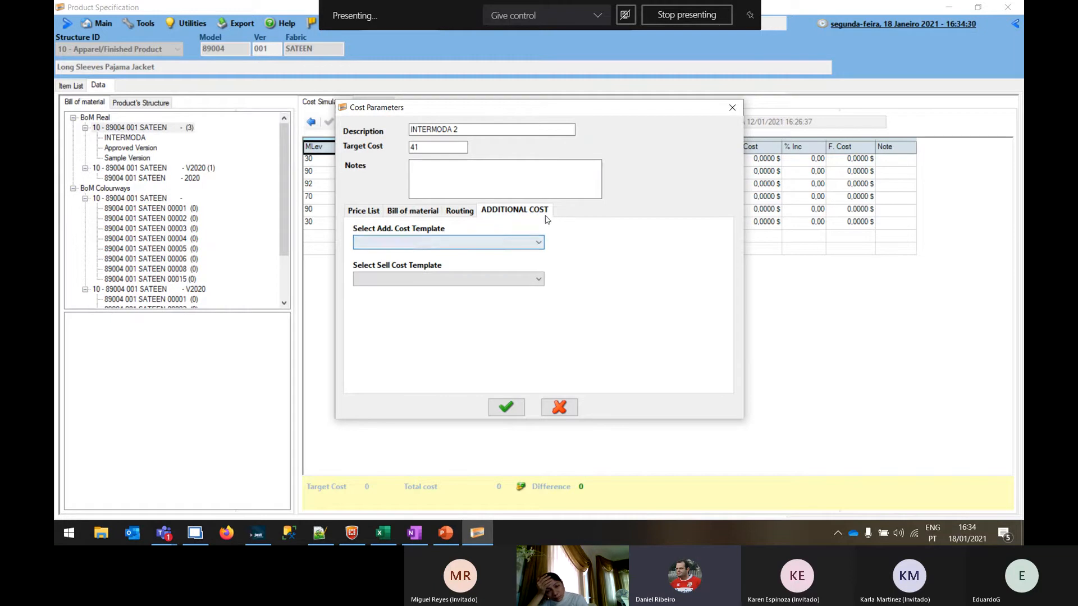
pyautogui.click(538, 244)
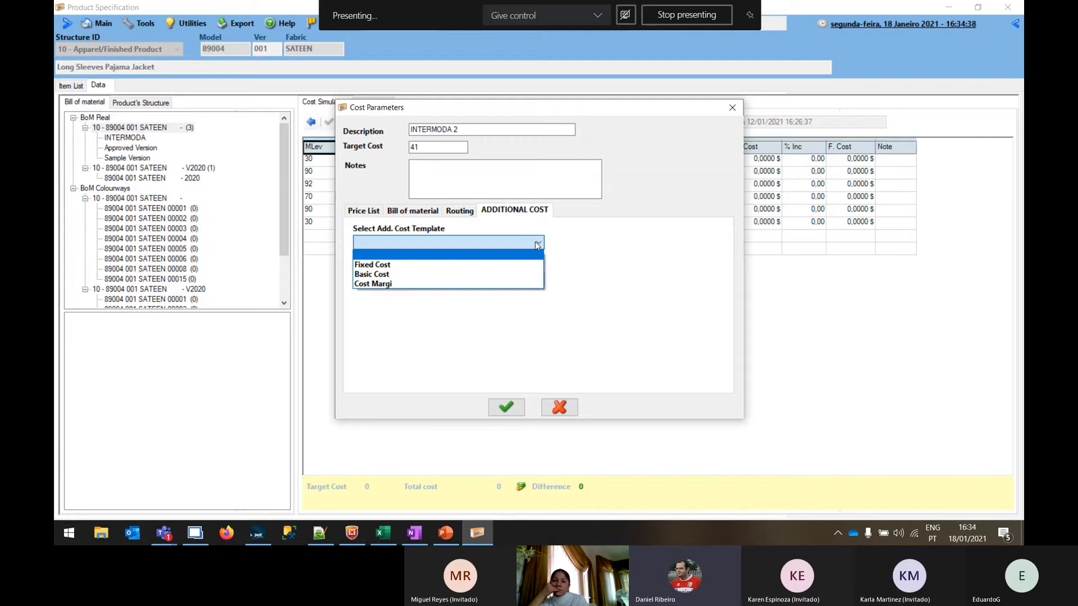
pyautogui.click(401, 264)
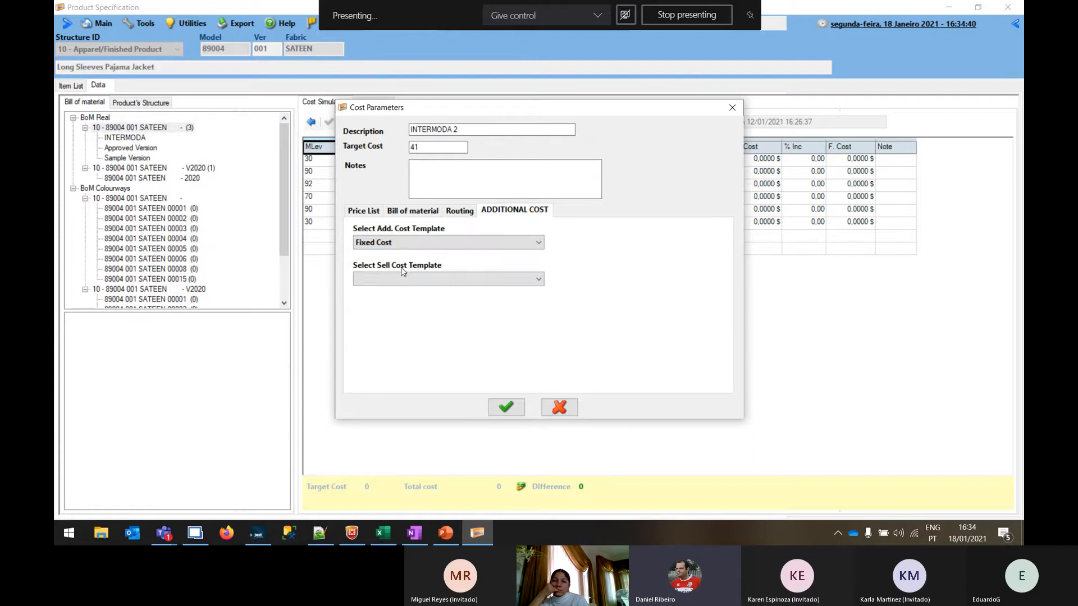
pyautogui.click(392, 279)
pyautogui.click(392, 302)
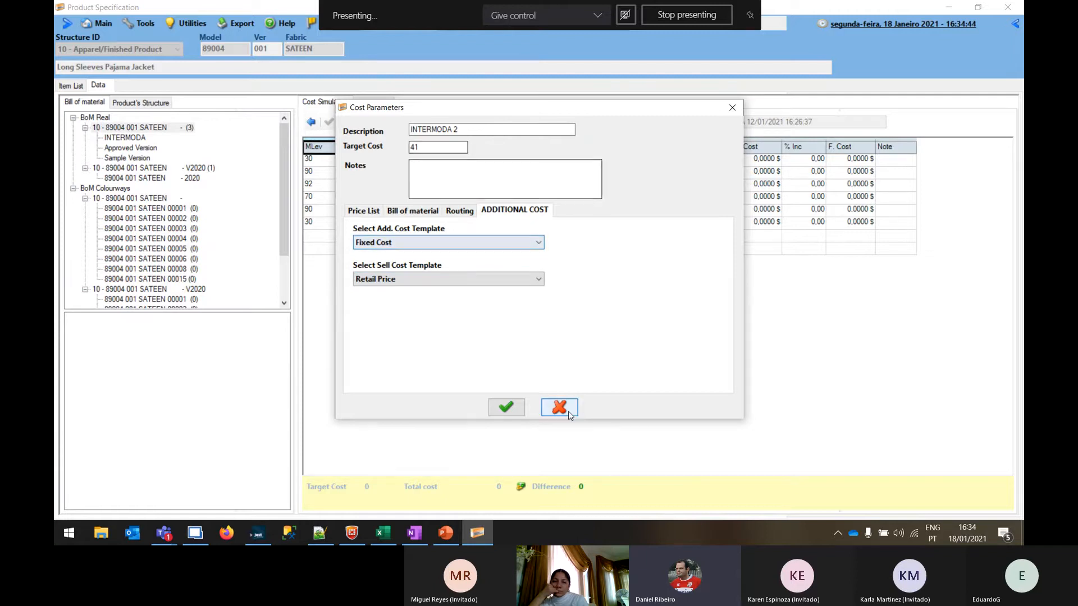
pyautogui.click(507, 407)
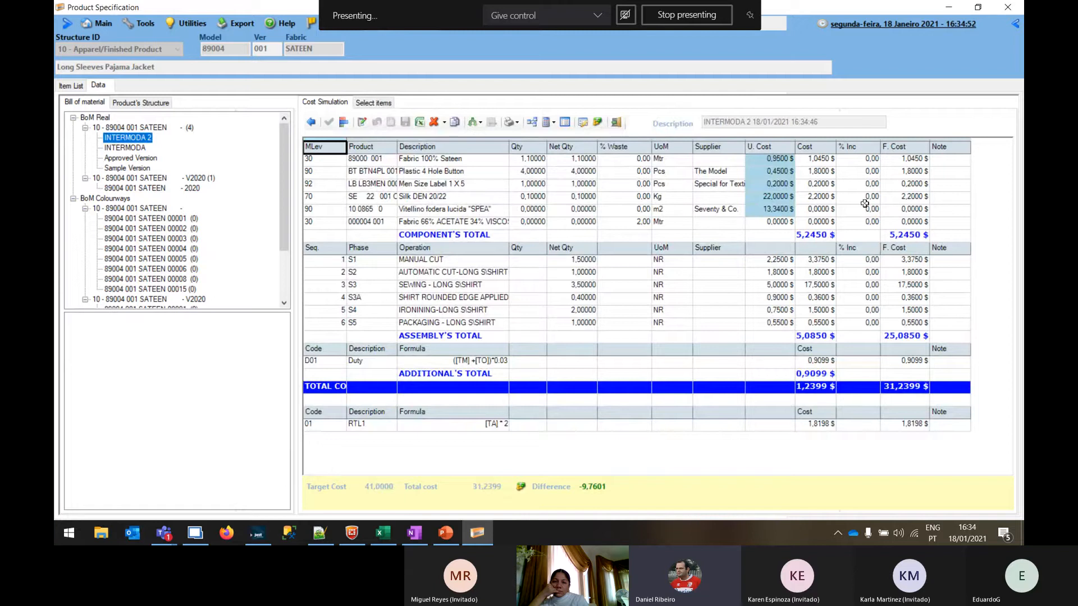
# Examine the INTERMODA 2 unit costs, component and assembly totals, Duty formula and cost, and the RTL1 cost
pyautogui.click(761, 196)
pyautogui.click(800, 198)
pyautogui.click(761, 198)
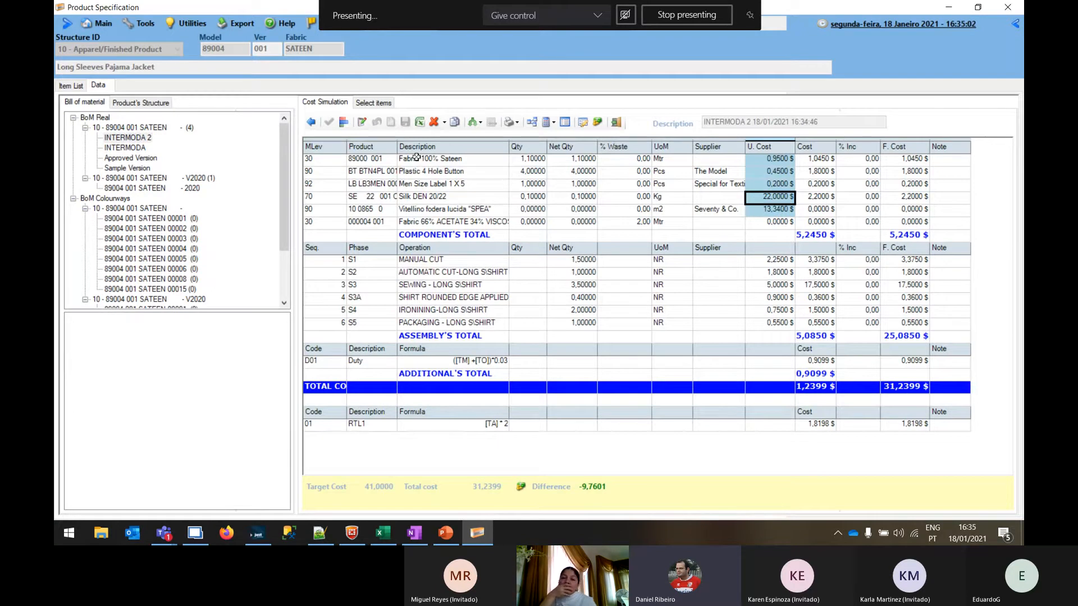
pyautogui.moveTo(419, 160); pyautogui.dragTo(432, 222)
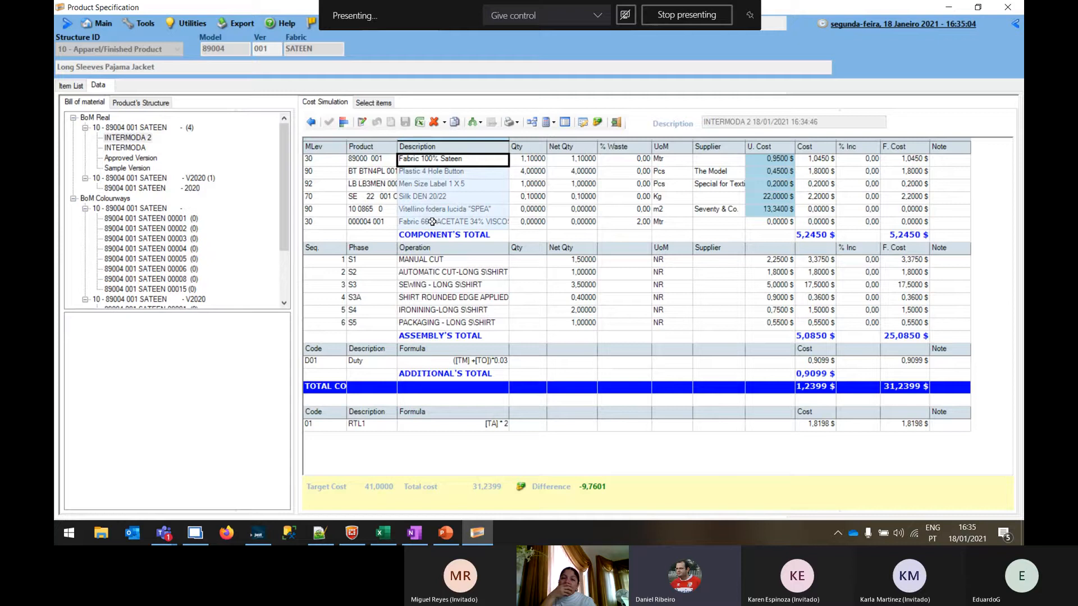
pyautogui.click(824, 234)
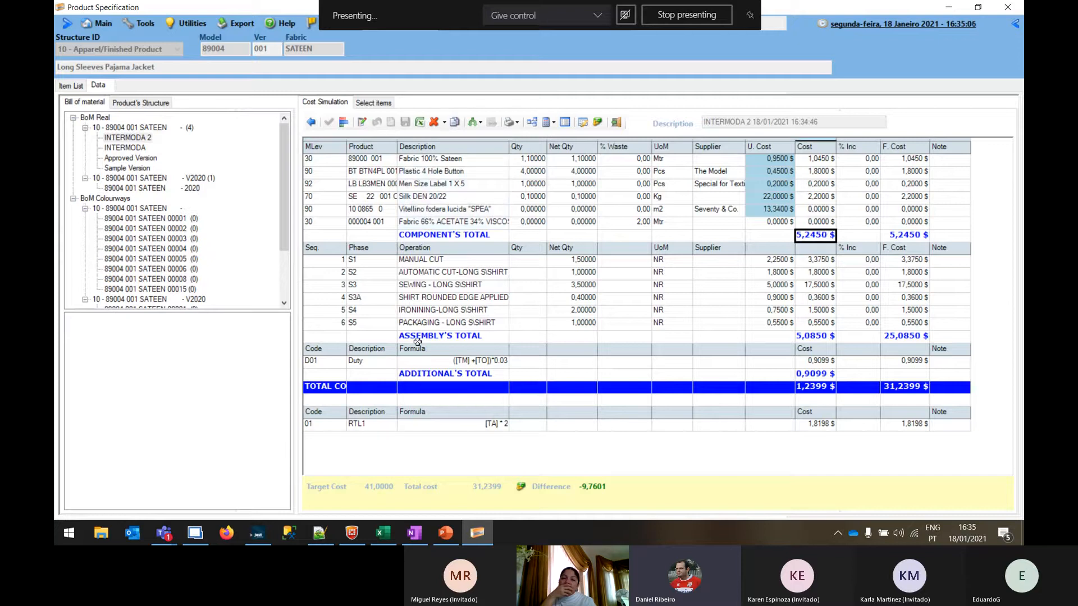
pyautogui.click(817, 336)
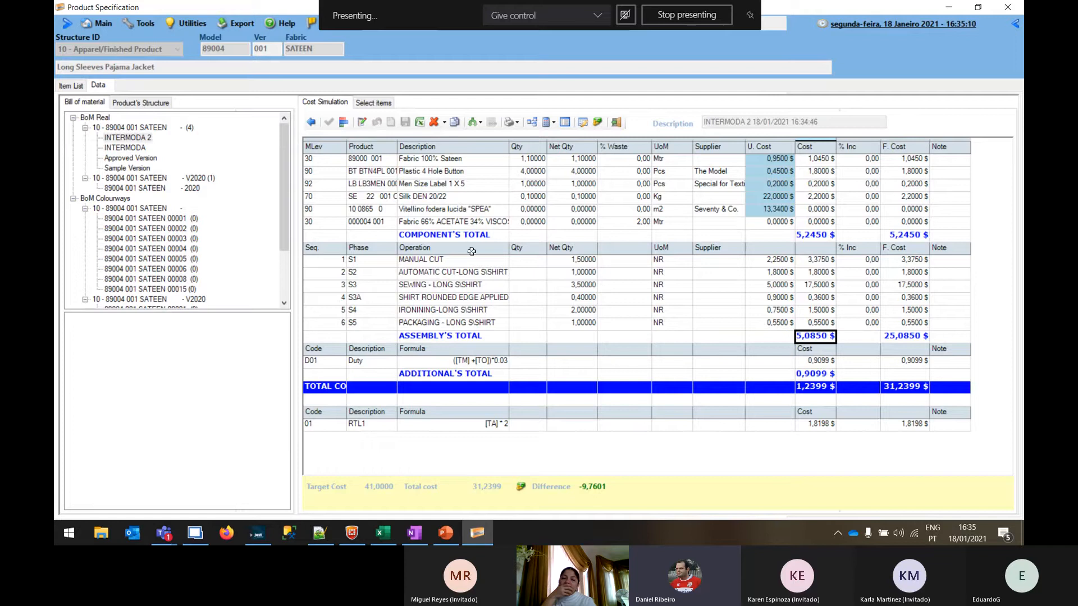
pyautogui.click(475, 365)
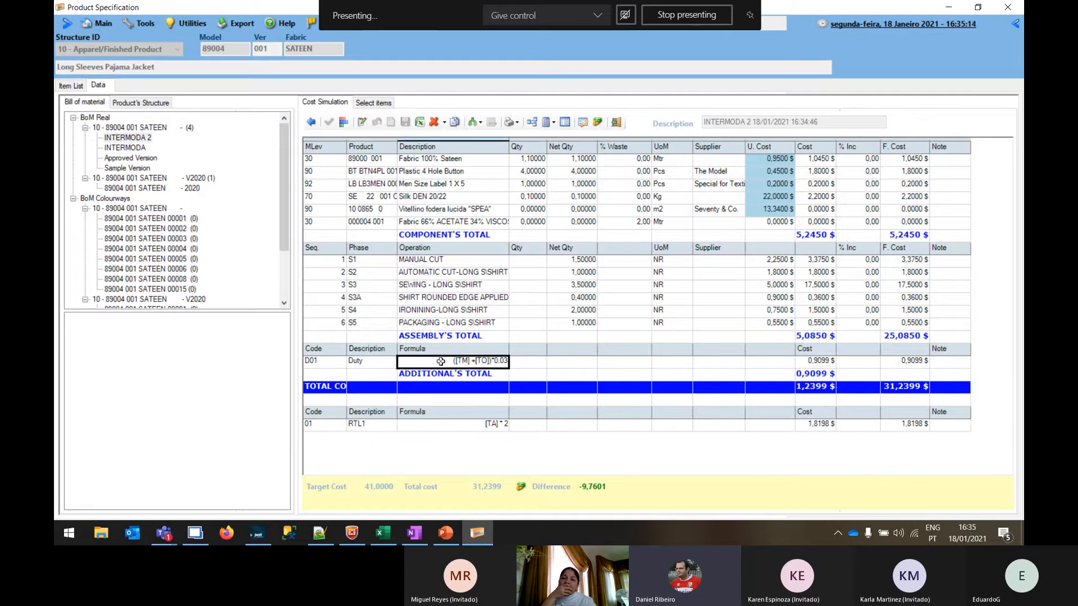
pyautogui.click(818, 363)
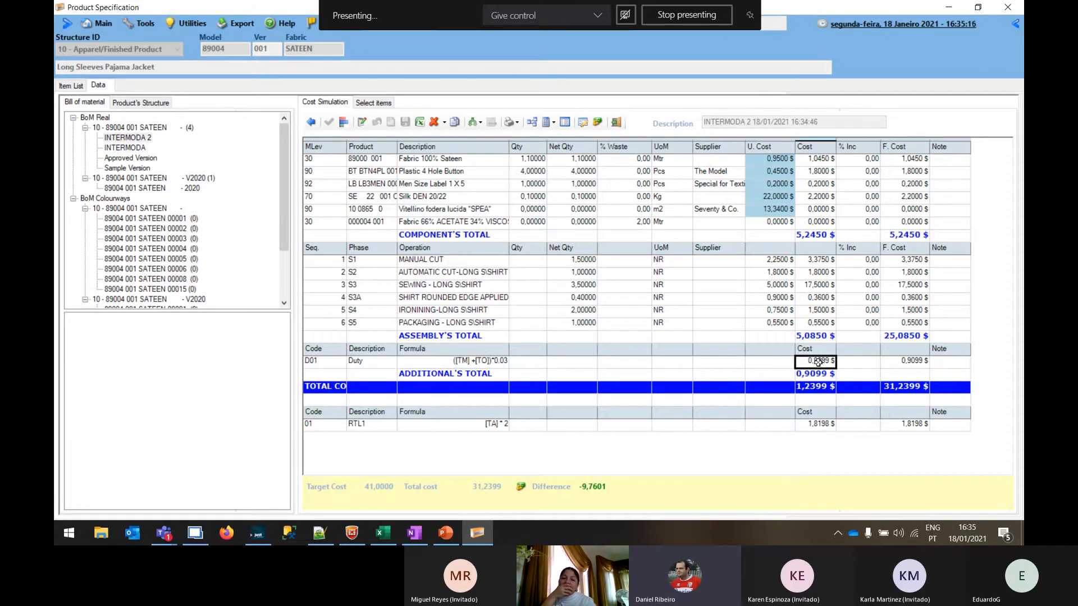
pyautogui.click(821, 425)
pyautogui.press('Up')
pyautogui.click(815, 425)
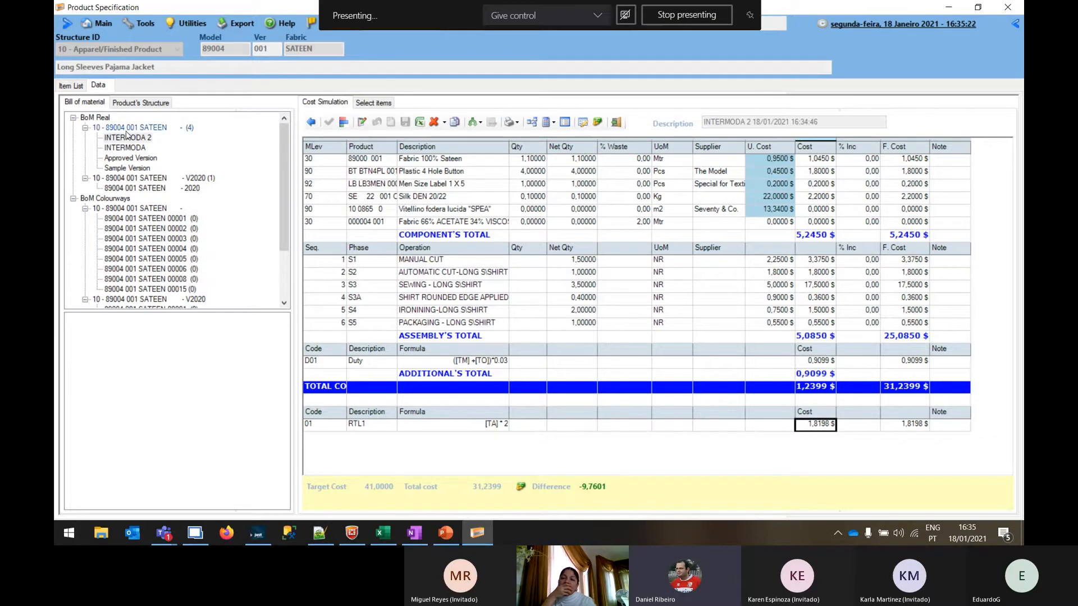
# Open the Approved Version for side-by-side comparison and bring back the list of cost versions
pyautogui.click(124, 162)
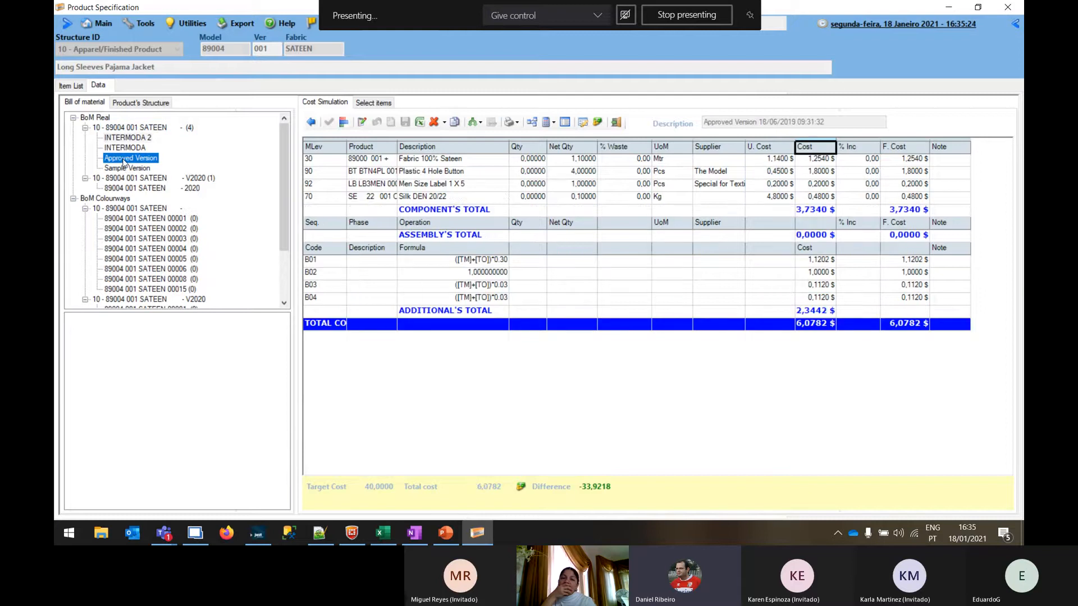
pyautogui.rightClick(124, 163)
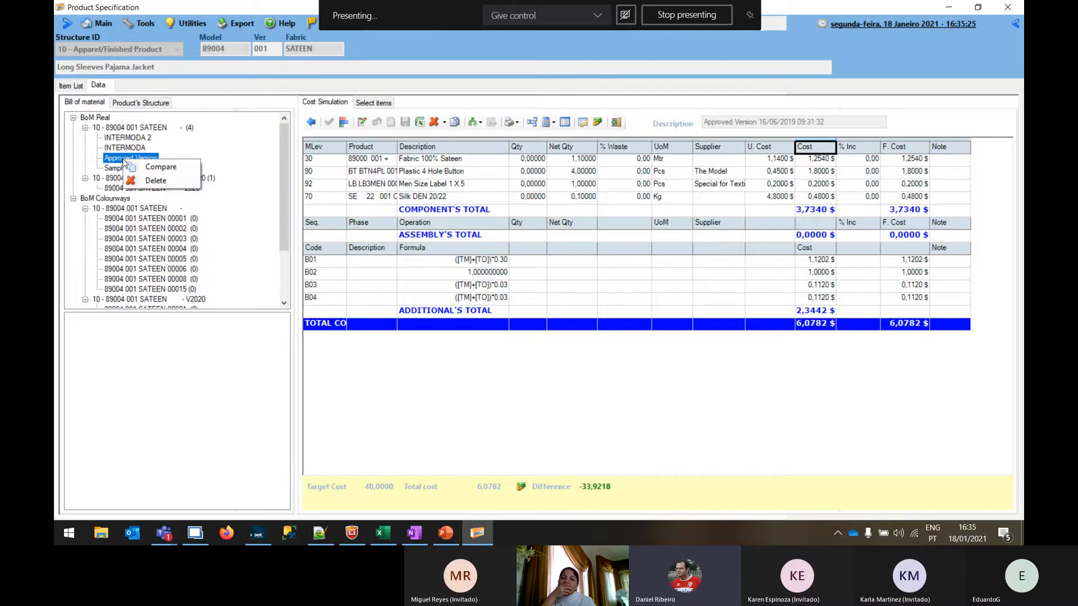
pyautogui.click(172, 169)
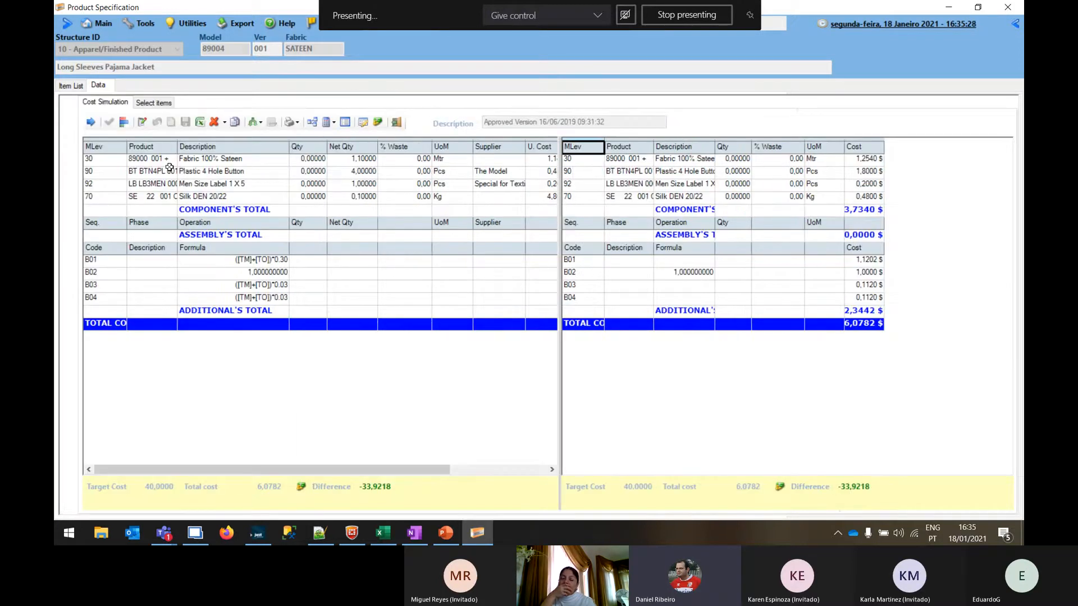
pyautogui.click(90, 122)
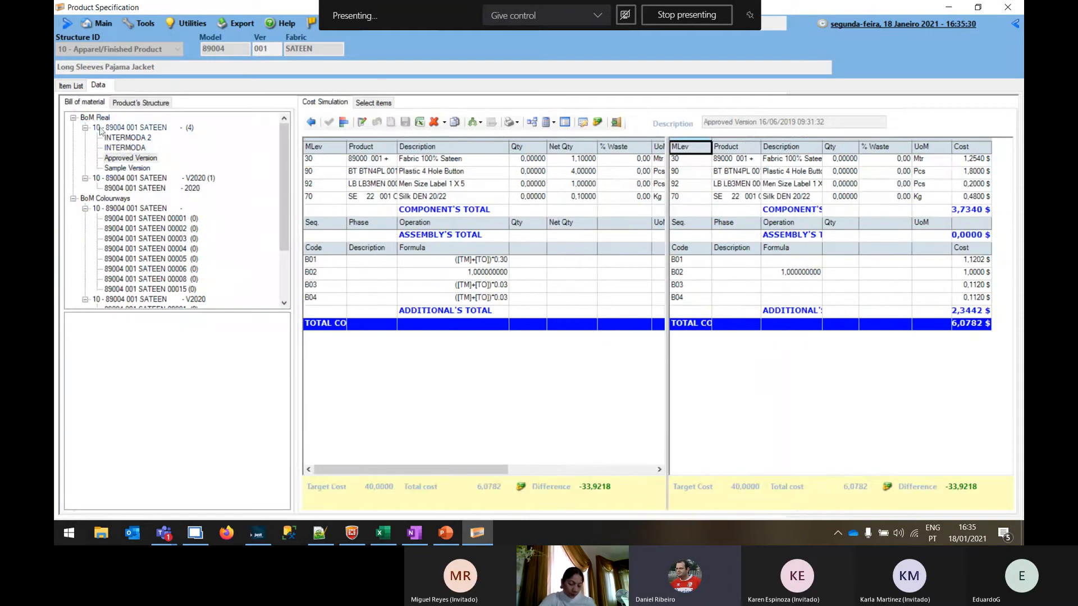
# Compare the INTERMODA 2 and INTERMODA versions in turn against the Approved Version
pyautogui.click(129, 139)
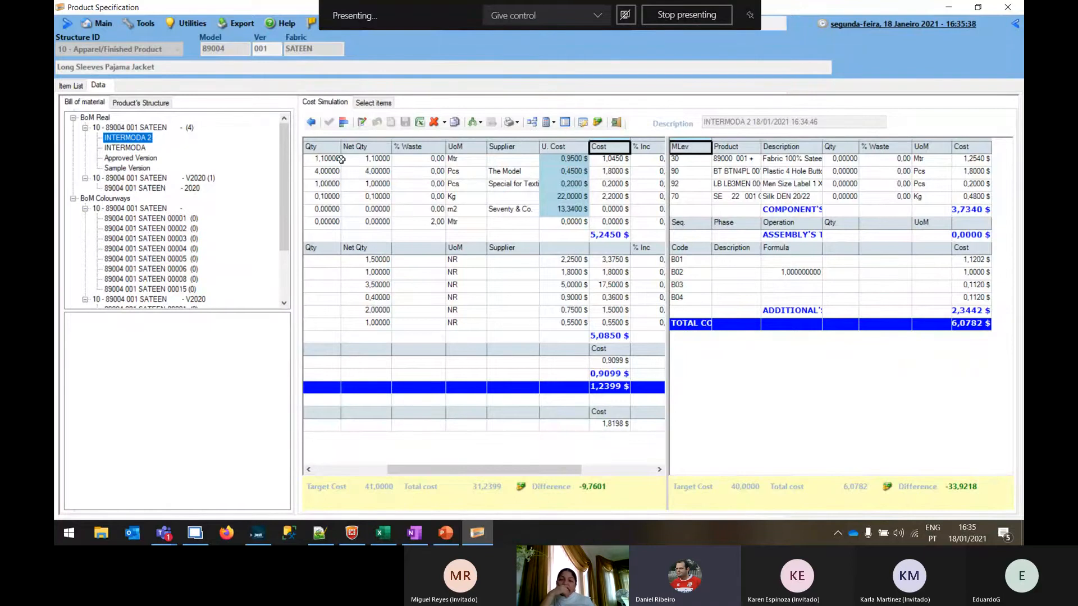
pyautogui.click(131, 148)
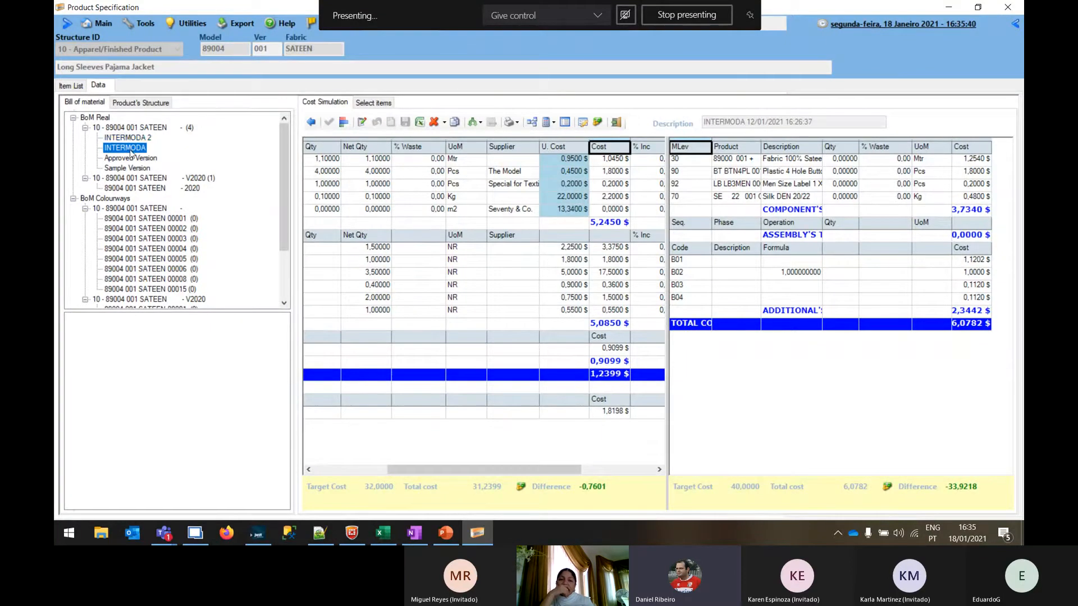
pyautogui.click(129, 138)
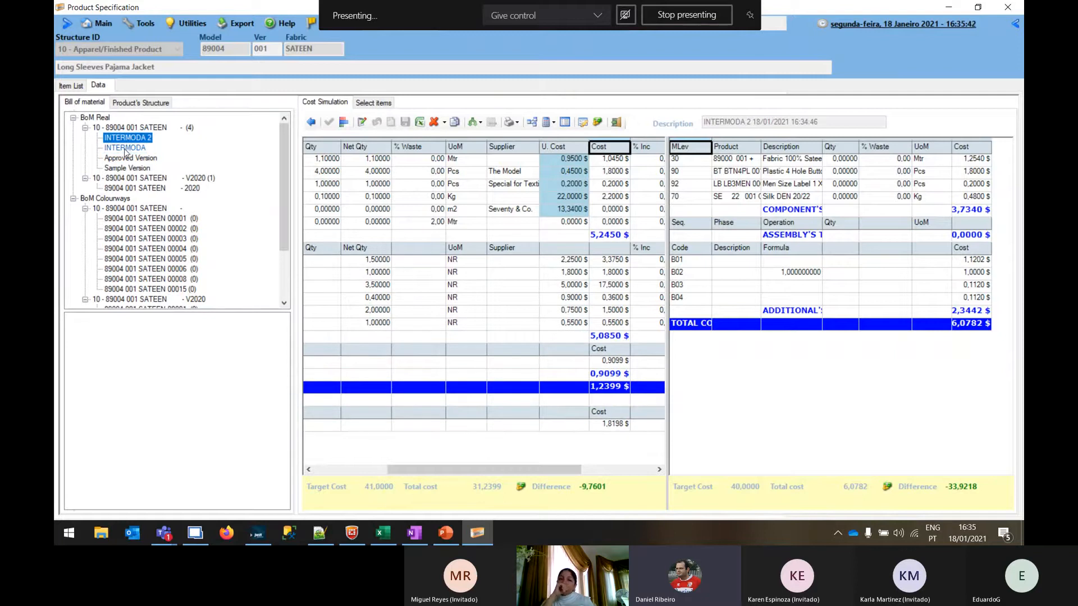
pyautogui.click(127, 148)
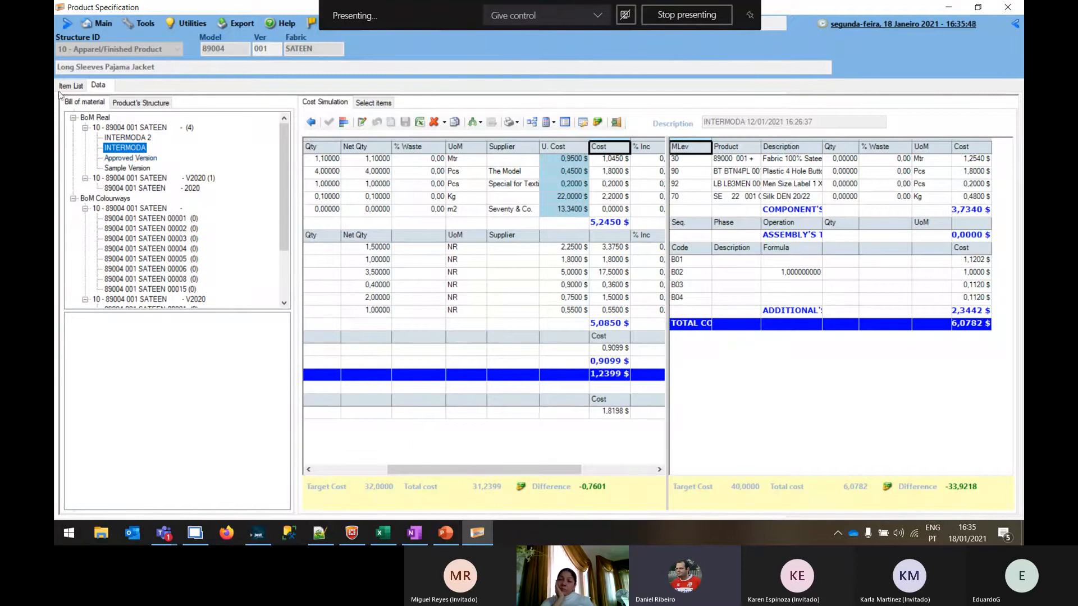
# Show the function tree again, open the jacket's assembly instructions, and view the APPENDINO packaging instruction
pyautogui.click(68, 24)
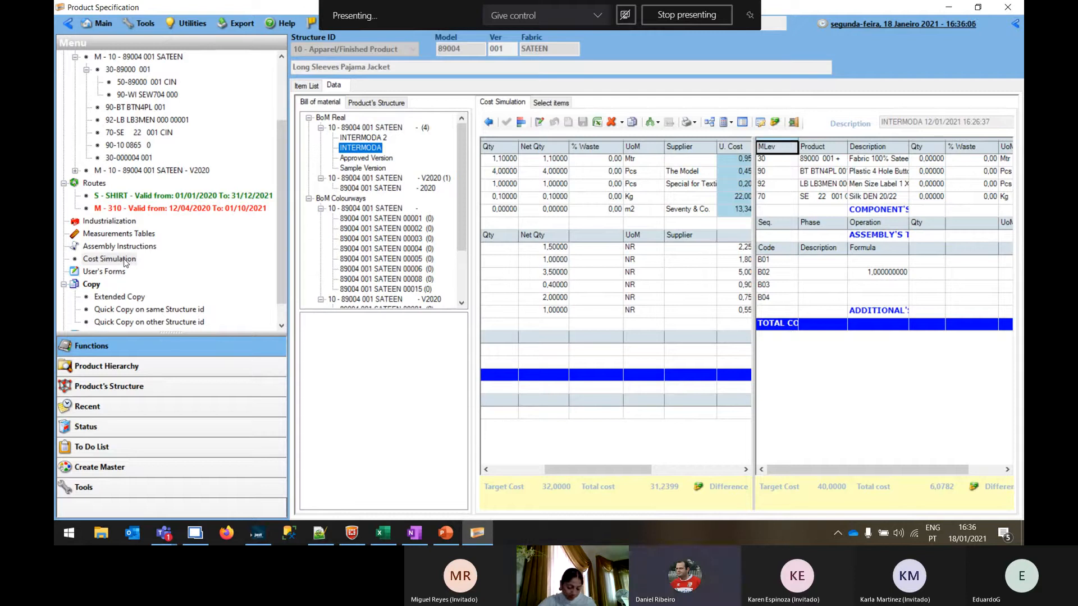
pyautogui.click(95, 249)
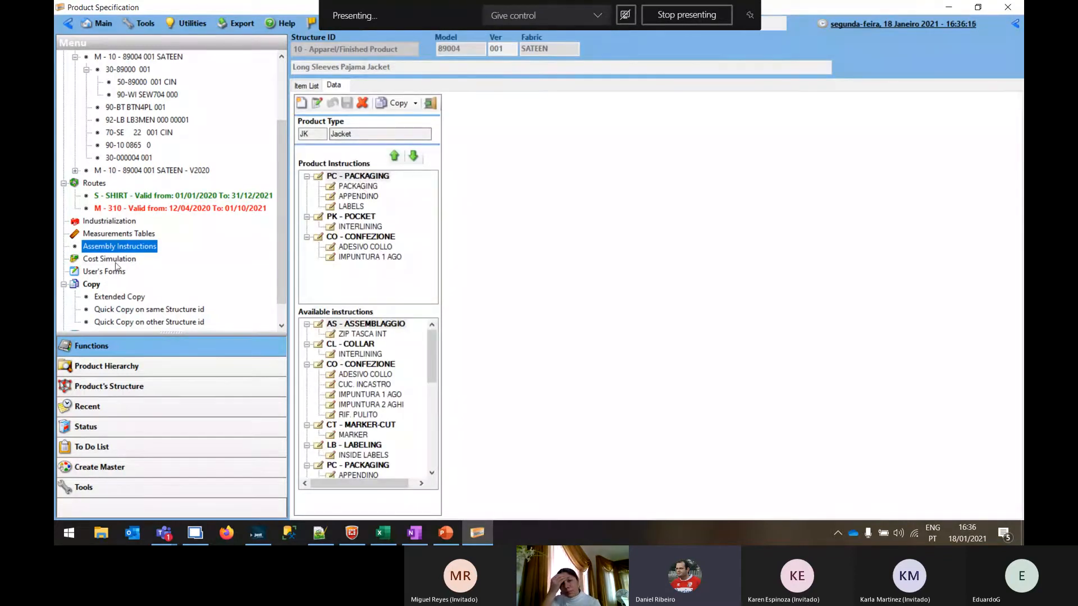
pyautogui.click(359, 187)
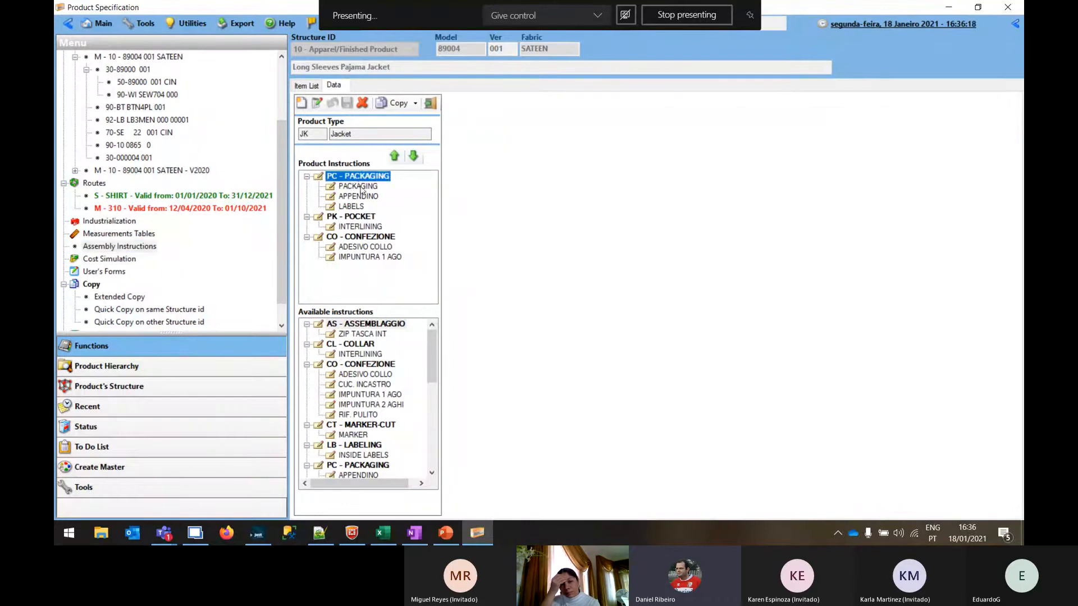
pyautogui.click(360, 197)
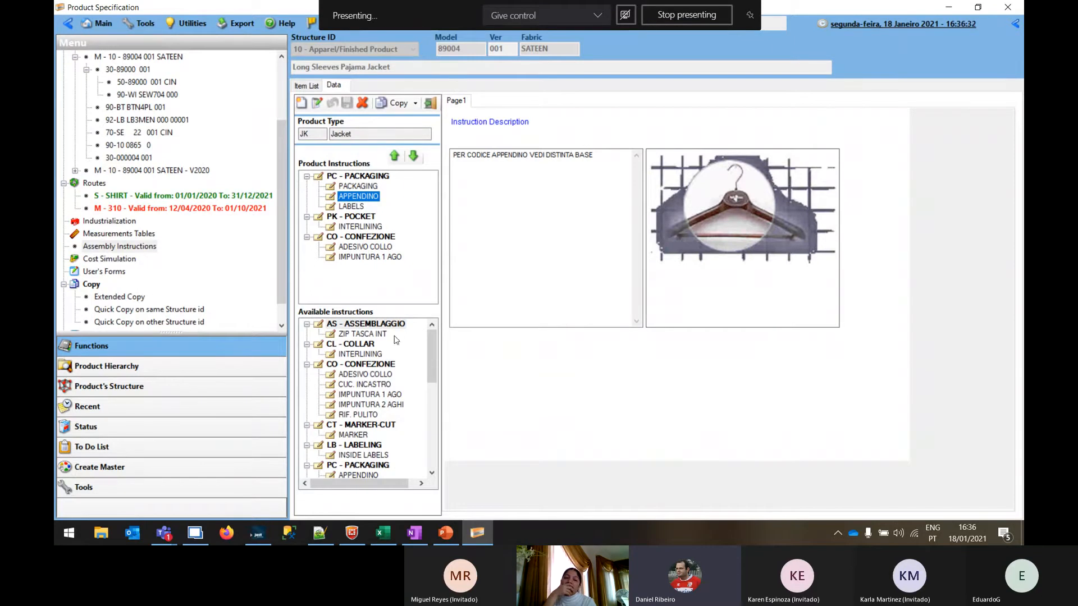
# Add the available CUC. INCASTRO instruction to the jacket's CO - CONFEZIONE group and view the ADESIVO COLLO instruction
pyautogui.click(357, 385)
pyautogui.scroll(-3, 373, 394)
pyautogui.scroll(3, 372, 394)
pyautogui.moveTo(355, 387); pyautogui.dragTo(374, 385)
pyautogui.moveTo(348, 274); pyautogui.dragTo(349, 276)
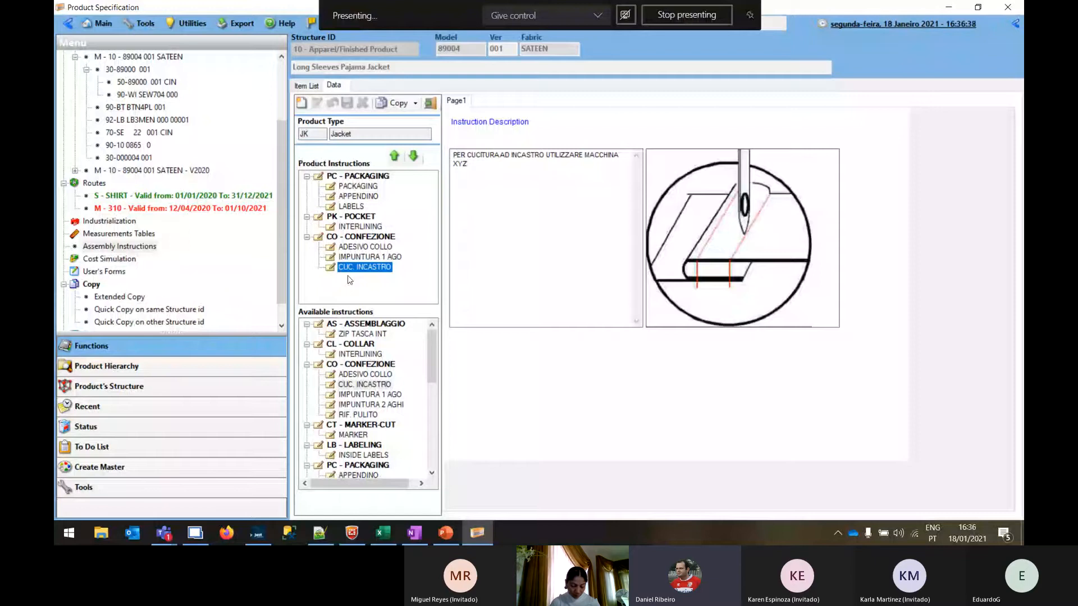
pyautogui.click(365, 247)
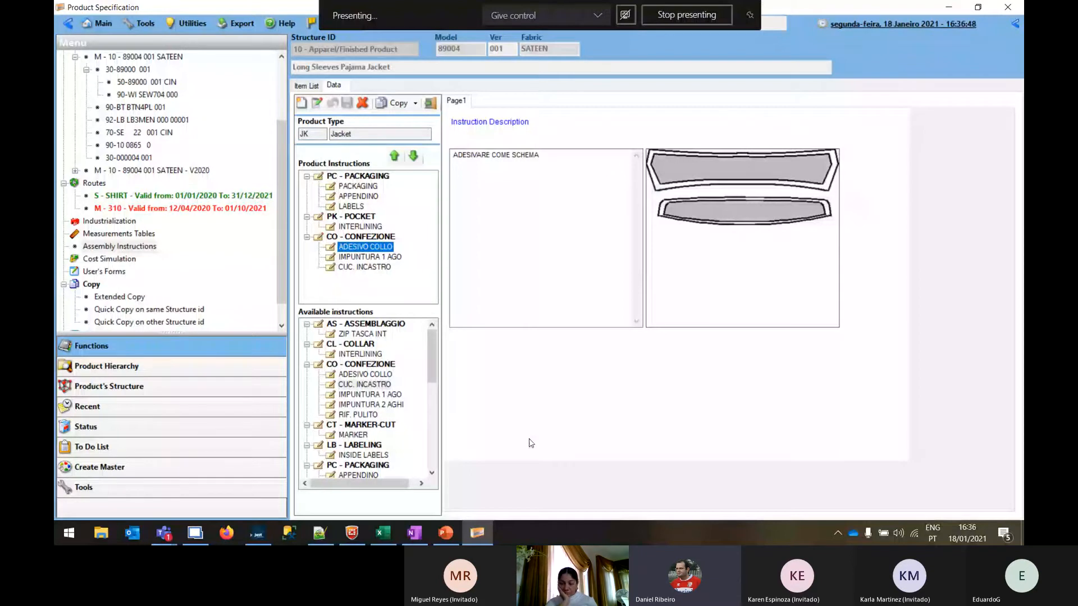
# View the jacket's APPENDINO packaging instruction and the available ways of copying instructions
pyautogui.click(358, 196)
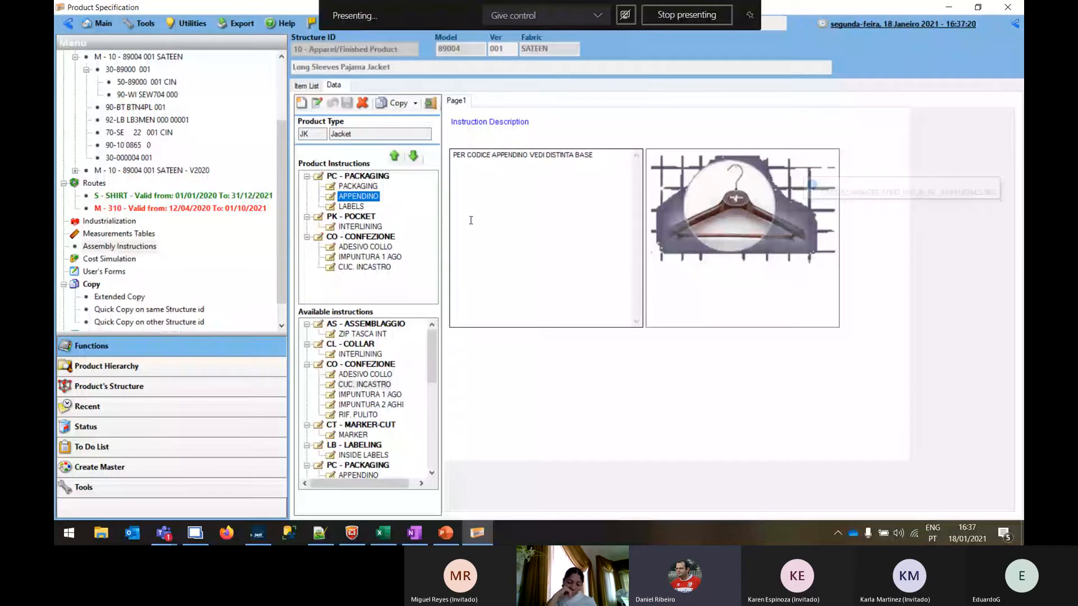
pyautogui.click(398, 103)
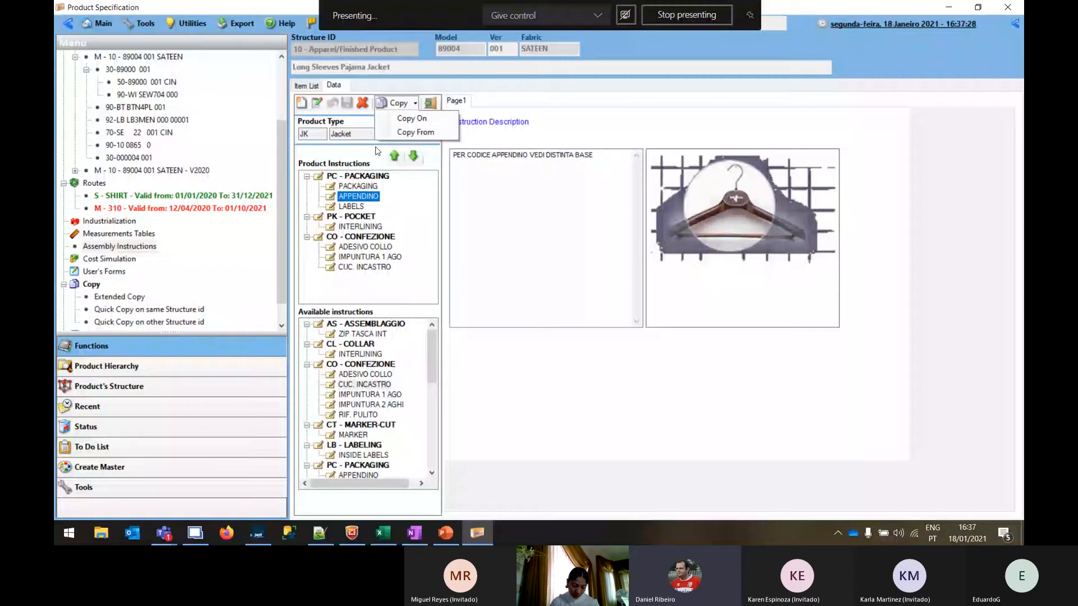
pyautogui.click(545, 236)
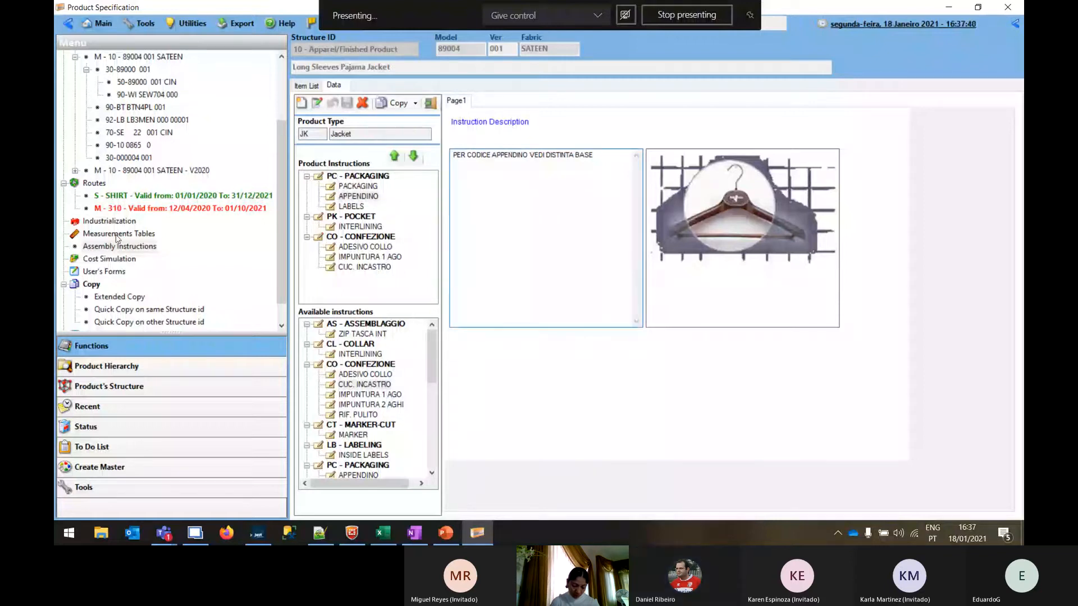
# Open the extended copy of the jacket and include all its colours
pyautogui.scroll(-1, 168, 269)
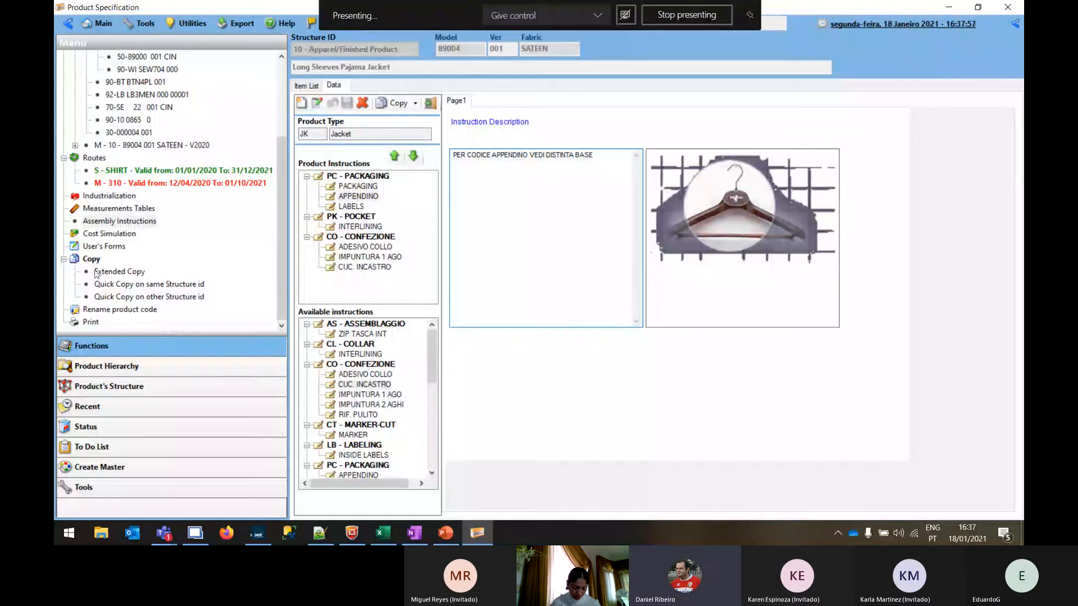
pyautogui.click(112, 274)
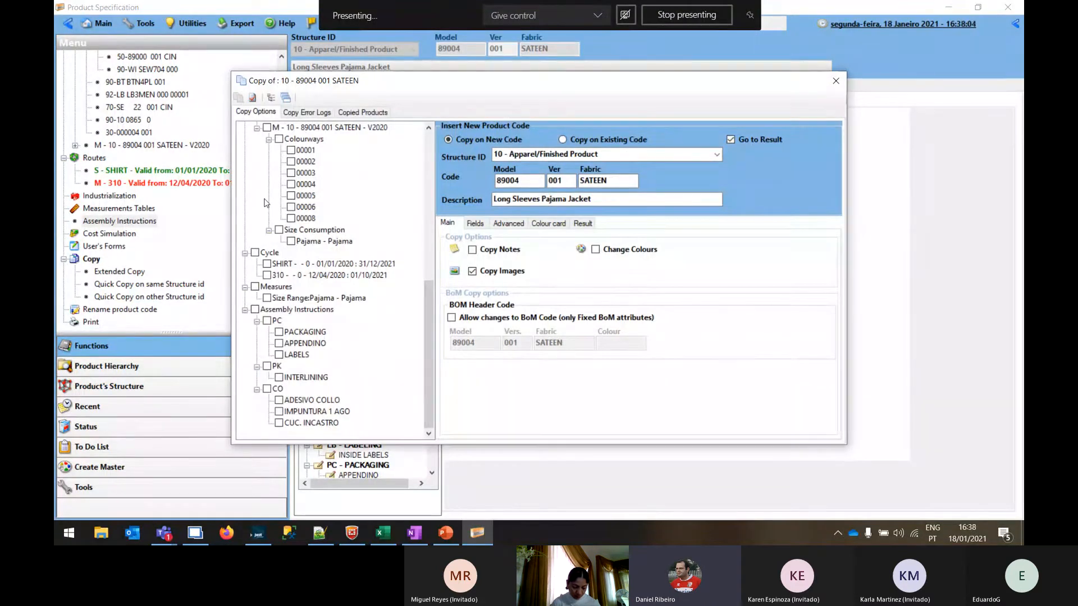
pyautogui.click(571, 182)
pyautogui.scroll(9, 305, 146)
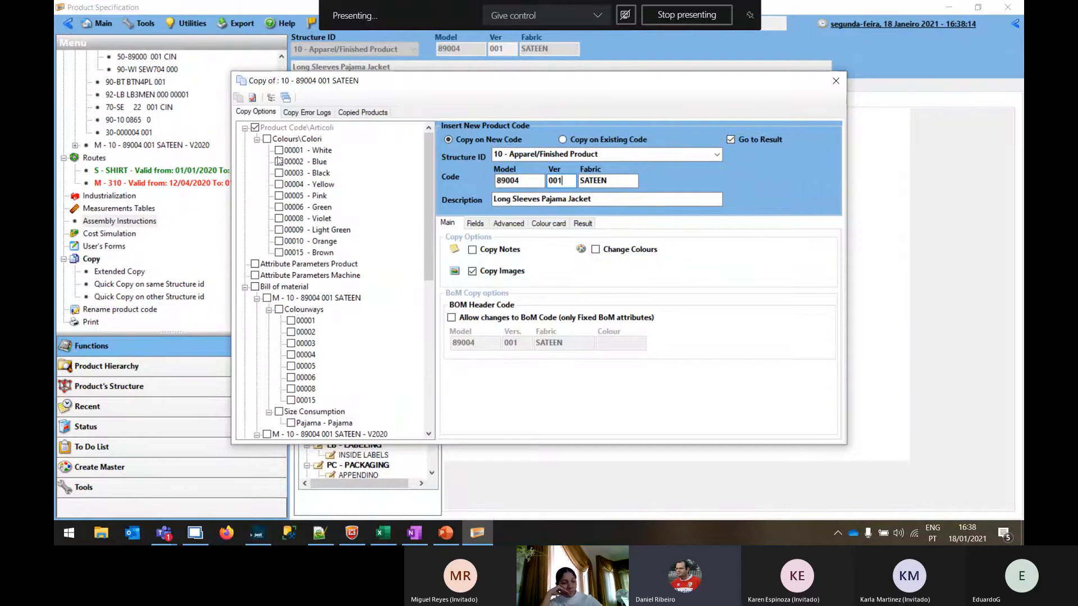
pyautogui.click(266, 140)
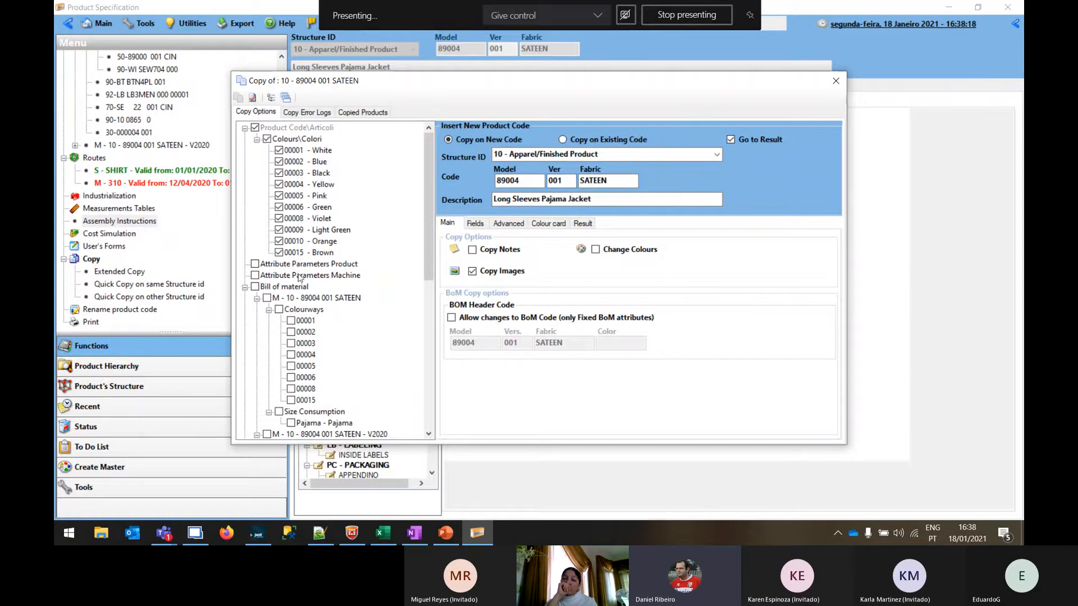
# Include the first 89004 001 SATEEN bill of material in the copy, with all its colourways and size consumption
pyautogui.scroll(-1, 298, 281)
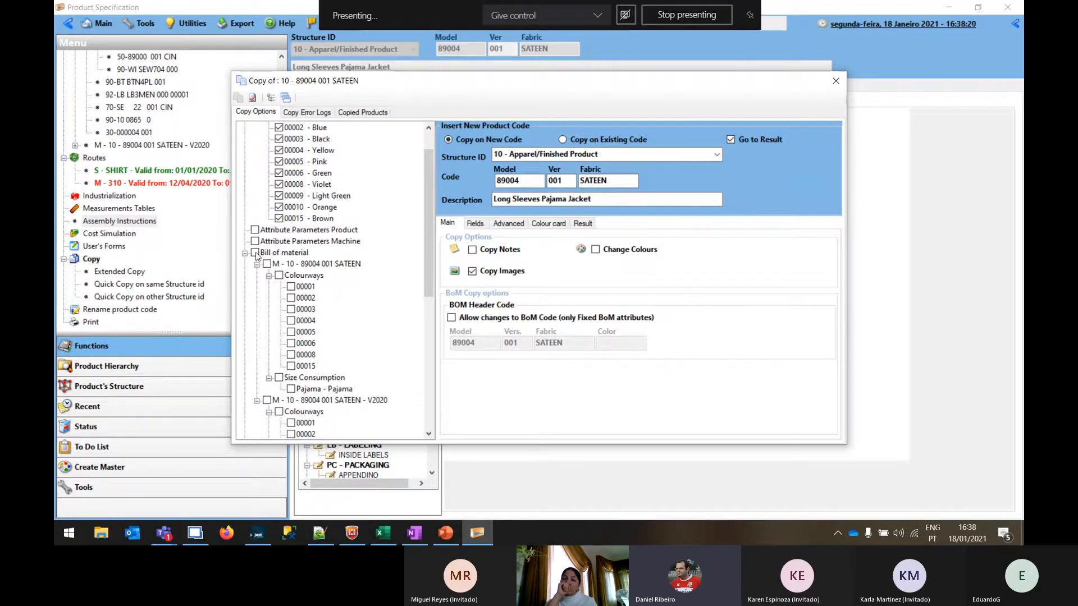
pyautogui.scroll(-2, 269, 267)
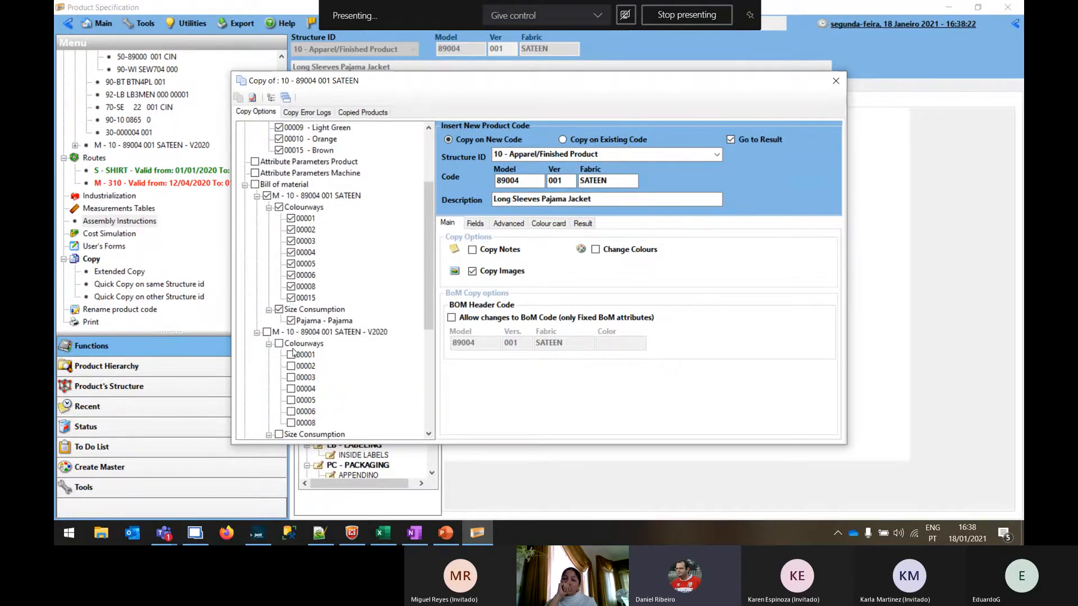
pyautogui.scroll(-4, 329, 241)
pyautogui.scroll(-1, 328, 241)
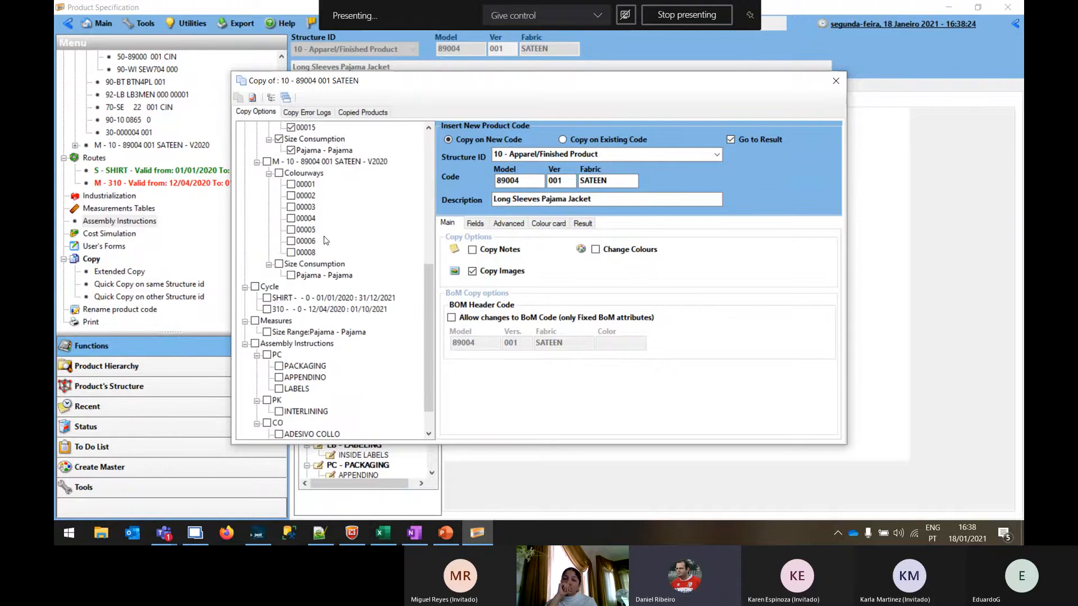
pyautogui.scroll(-1, 327, 241)
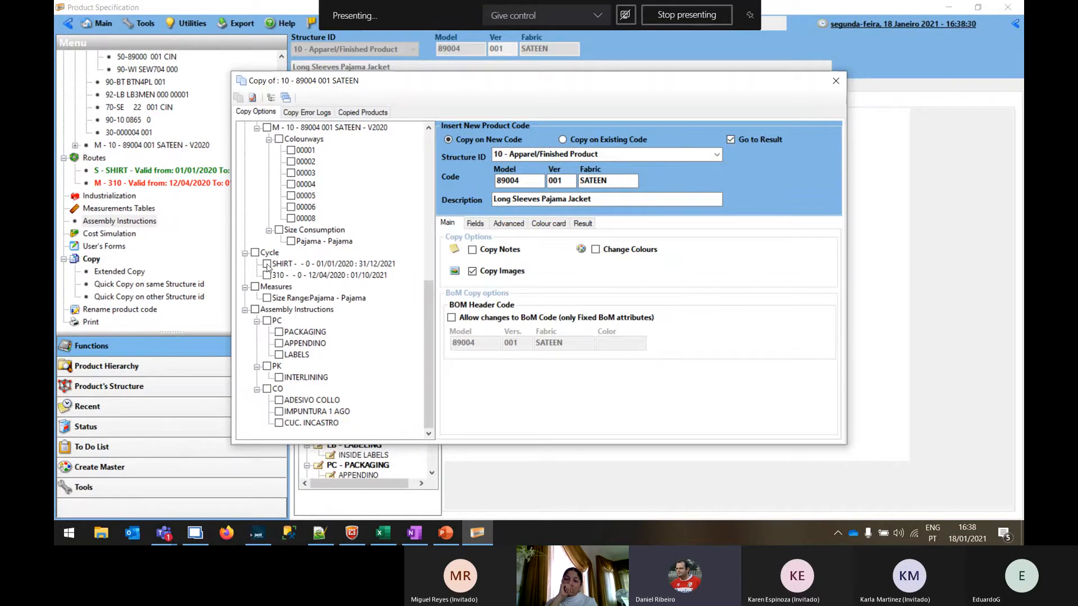
# Include the SHIRT cycle and all assembly instructions in the copy, and close the copy window without copying
pyautogui.click(268, 265)
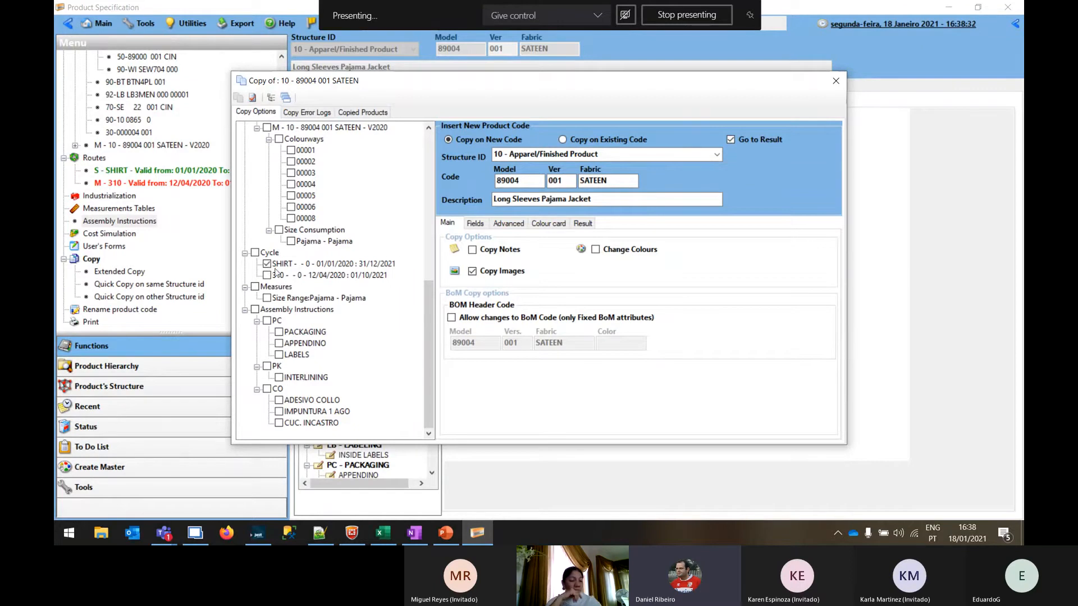
pyautogui.click(255, 310)
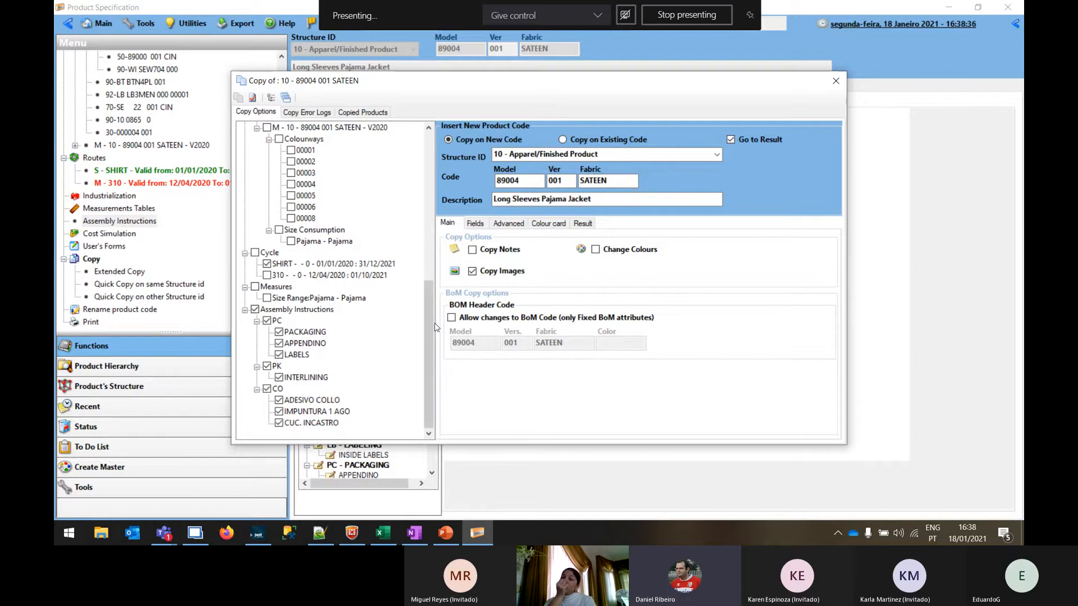
pyautogui.moveTo(427, 342); pyautogui.dragTo(413, 362)
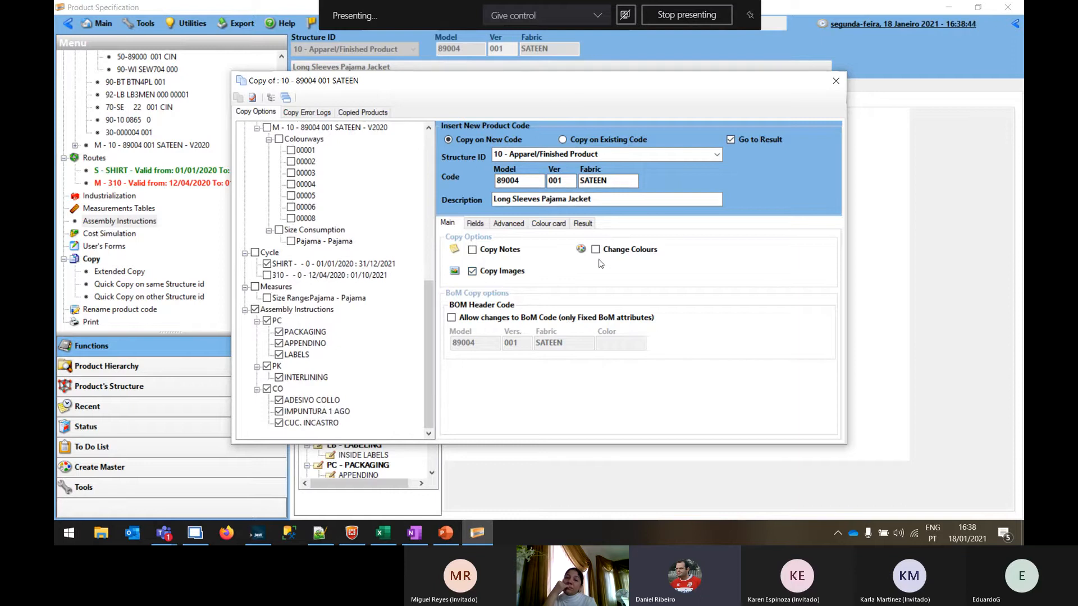
pyautogui.scroll(6, 338, 229)
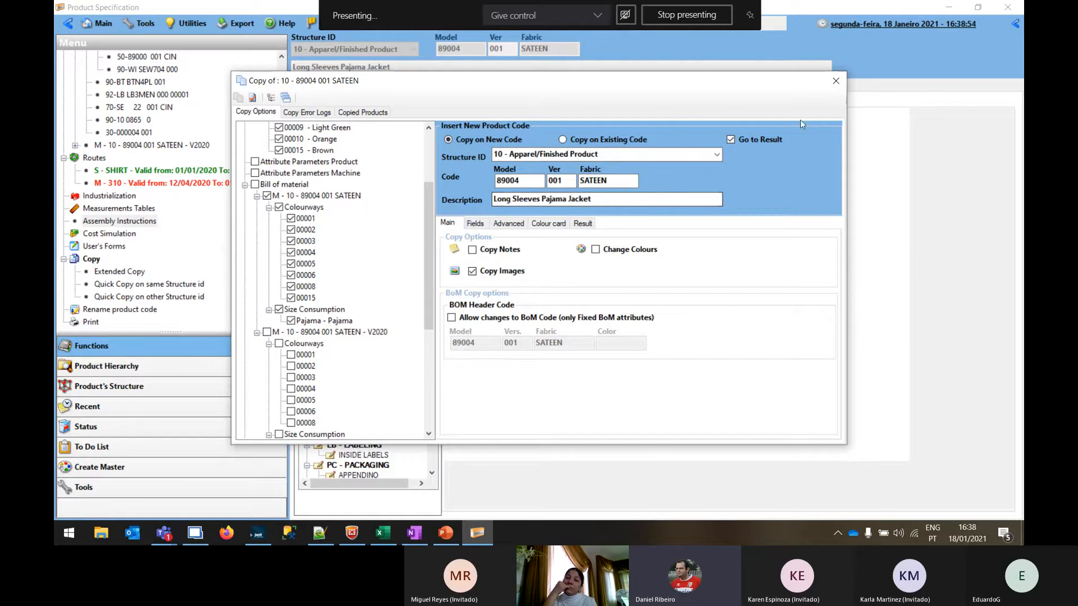
pyautogui.click(836, 82)
# Add the colour 00017 Metal to the jacket's product code from the STANDARD colour card
pyautogui.scroll(3, 205, 115)
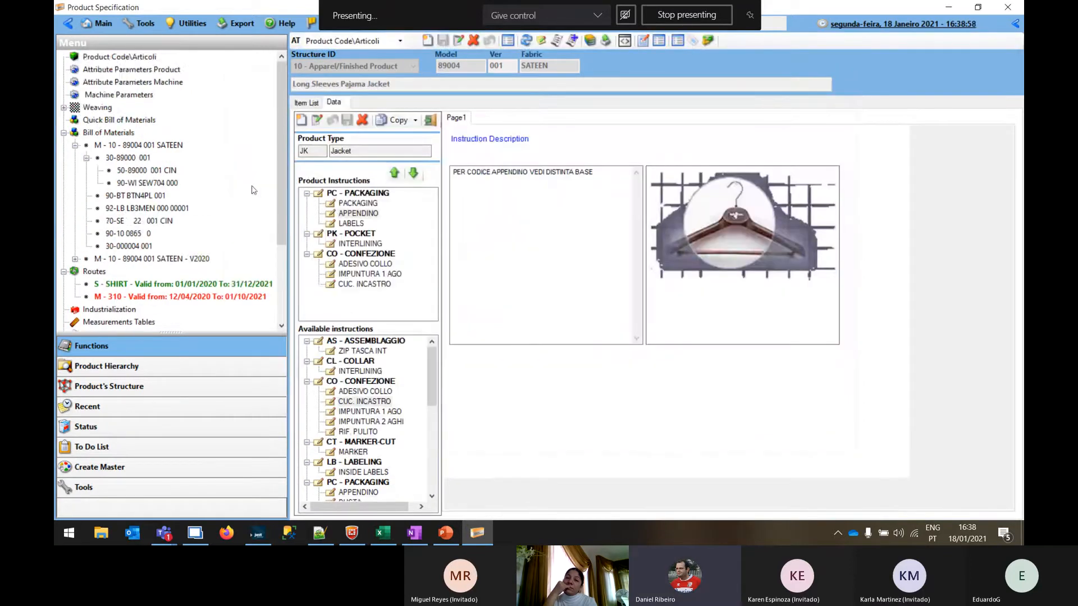
pyautogui.click(132, 56)
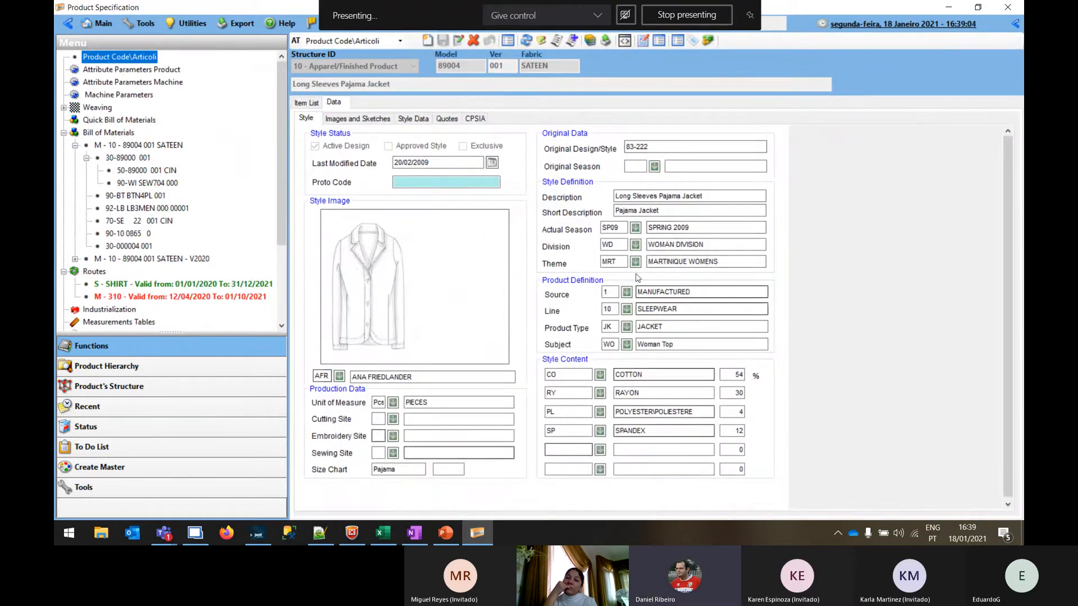
pyautogui.click(108, 472)
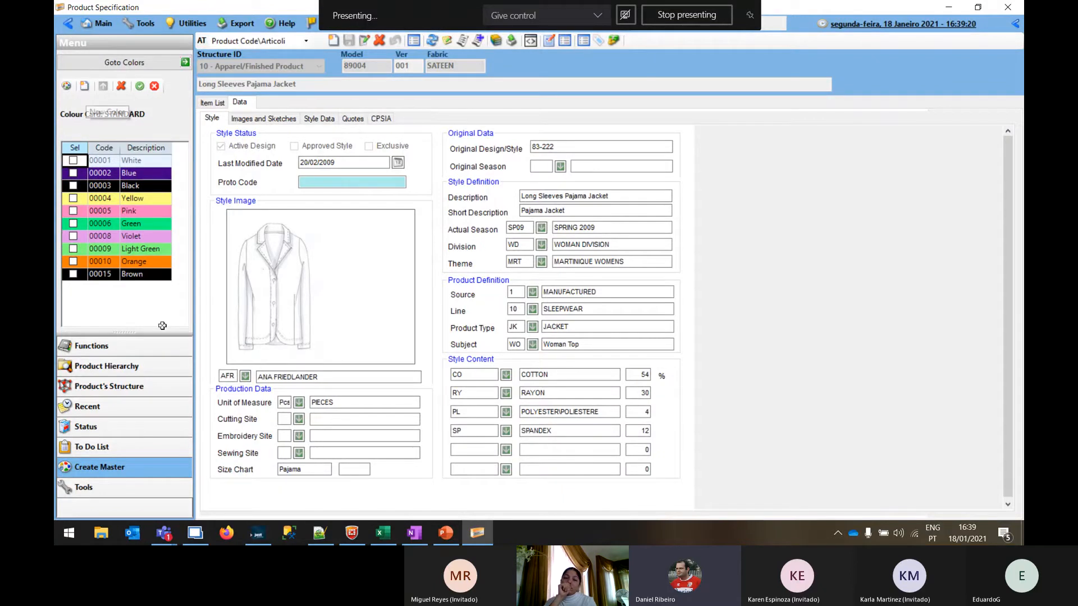
pyautogui.moveTo(134, 332); pyautogui.dragTo(140, 457)
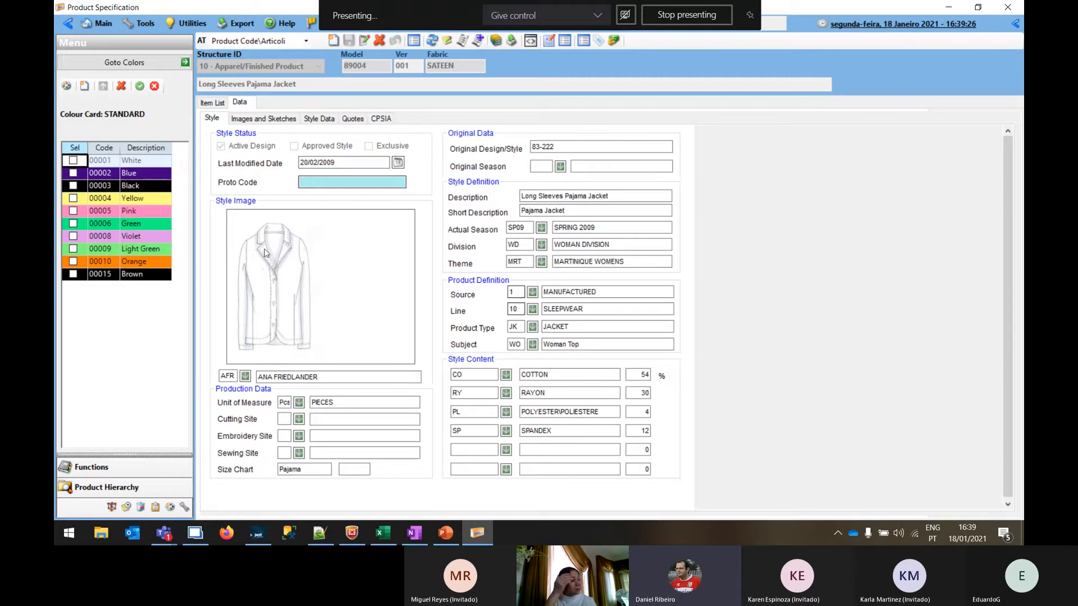
pyautogui.click(84, 87)
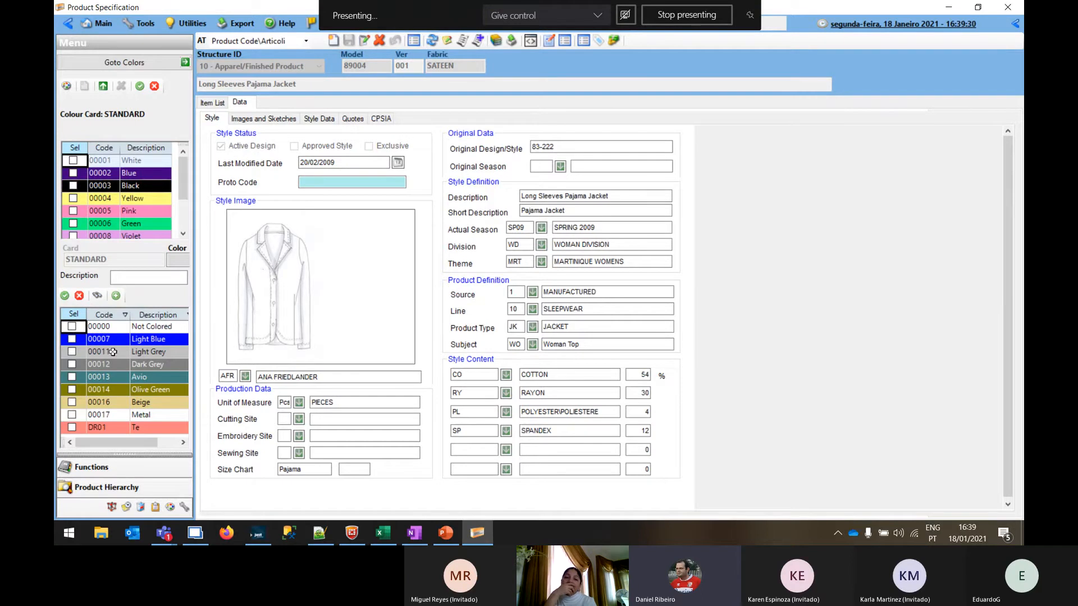
pyautogui.click(72, 416)
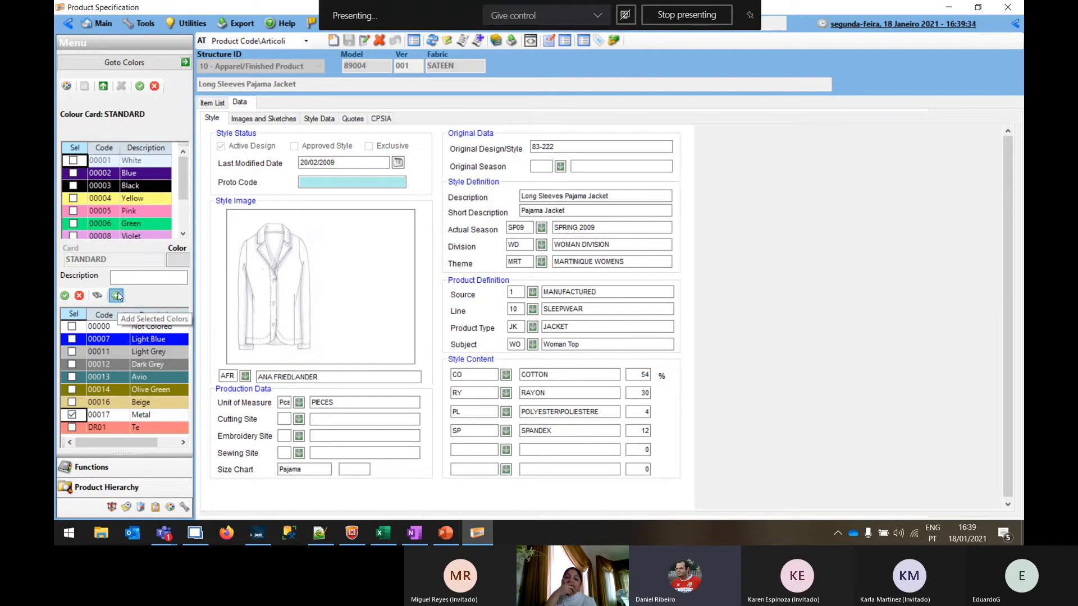
pyautogui.click(117, 295)
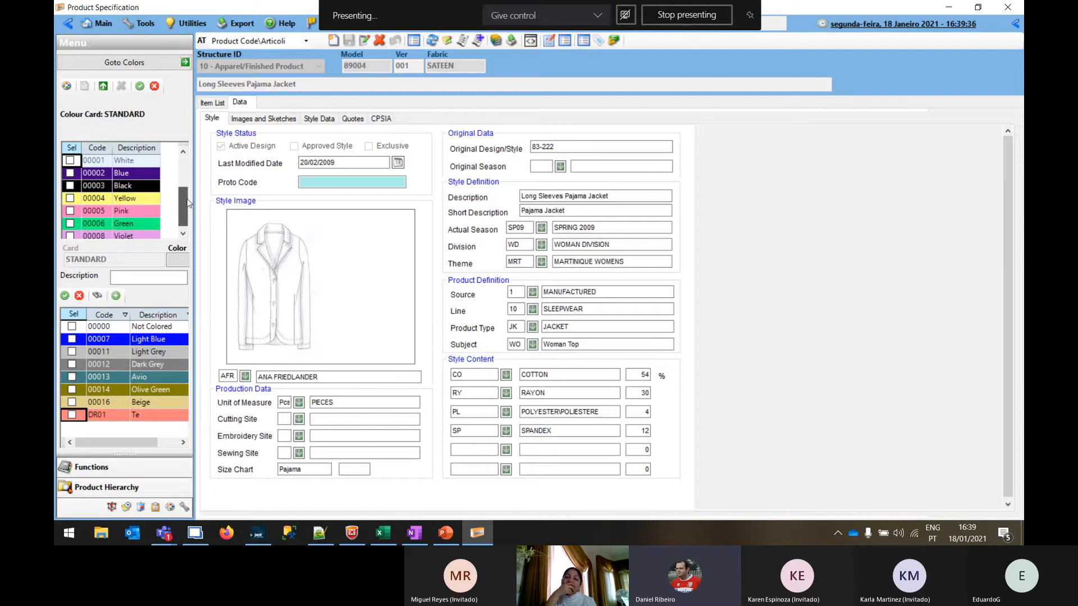
pyautogui.moveTo(186, 200); pyautogui.dragTo(191, 209)
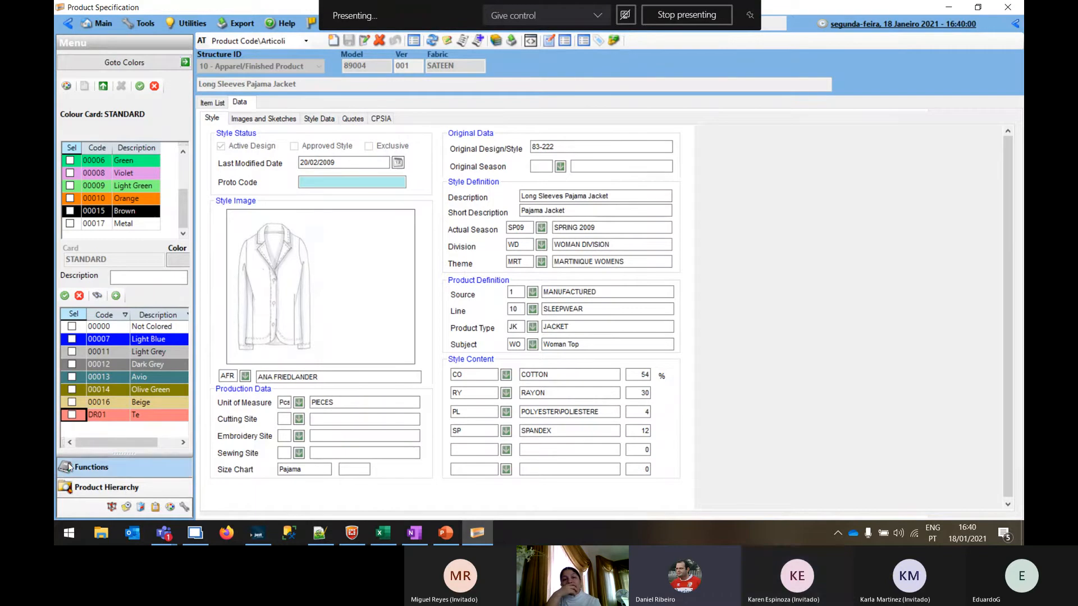
# Show the function tree again and shorten its pane so the other navigation sections are listed below it
pyautogui.click(116, 466)
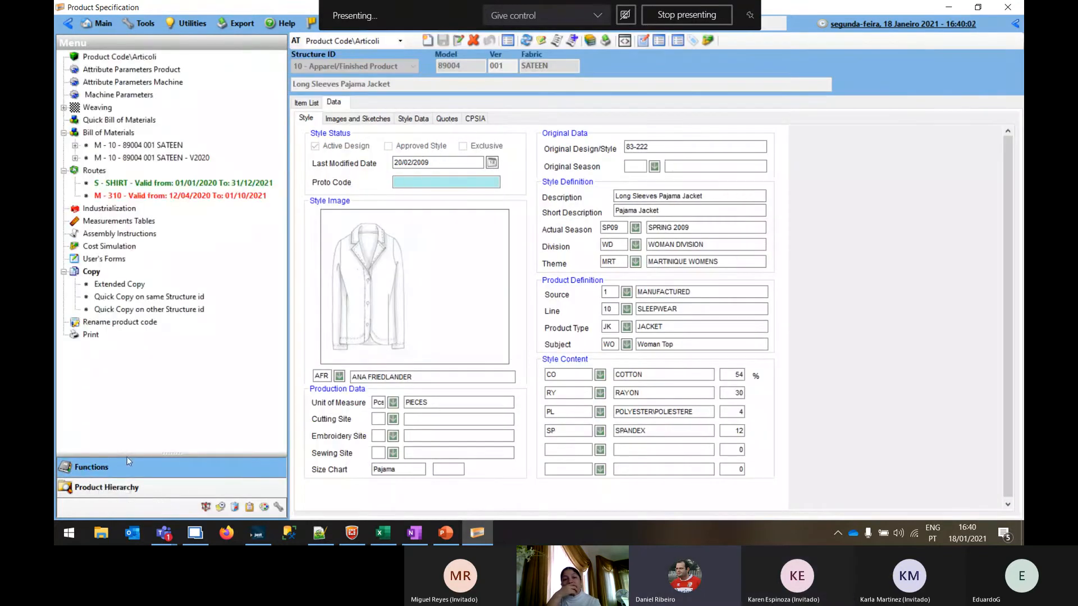
pyautogui.moveTo(158, 456); pyautogui.dragTo(147, 353)
pyautogui.moveTo(288, 119); pyautogui.dragTo(185, 116)
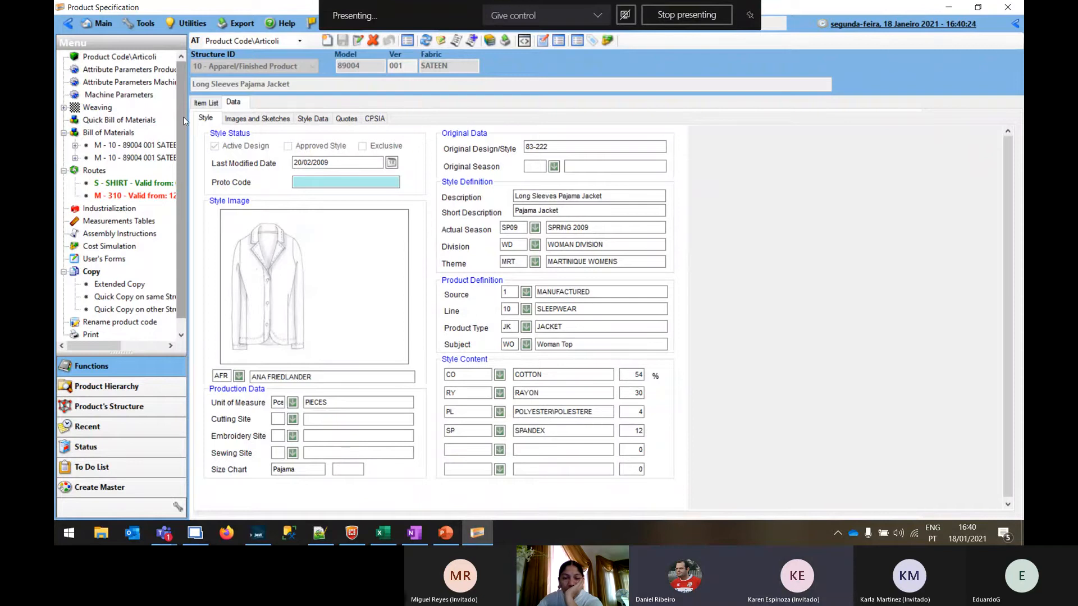
# Open the M - 10 - 89004 001 SATEEN bill of materials and run its multilevel export for only unsent elements
pyautogui.click(115, 146)
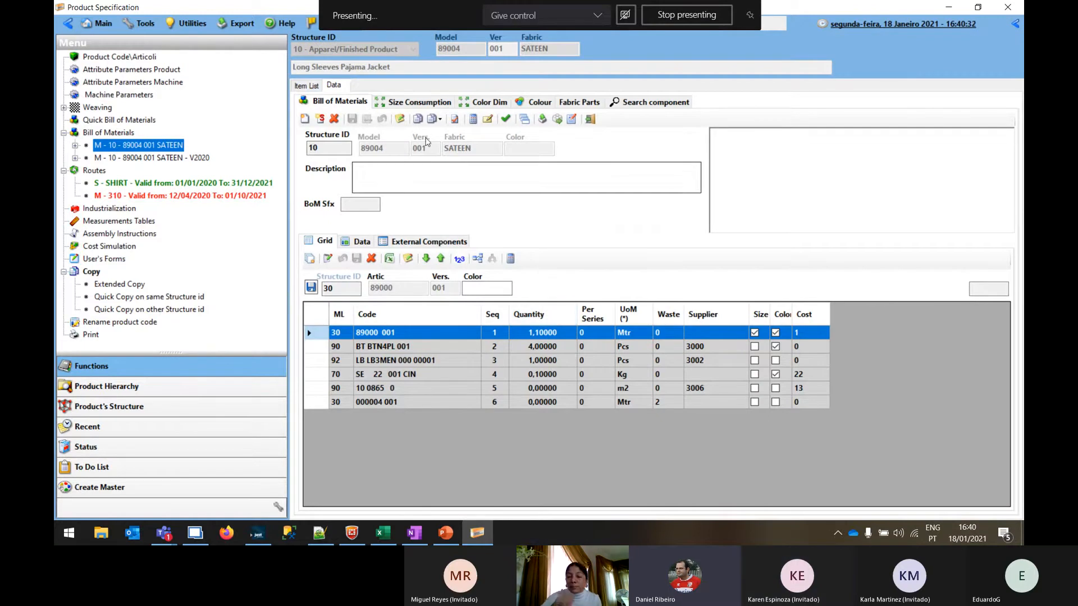
pyautogui.click(543, 119)
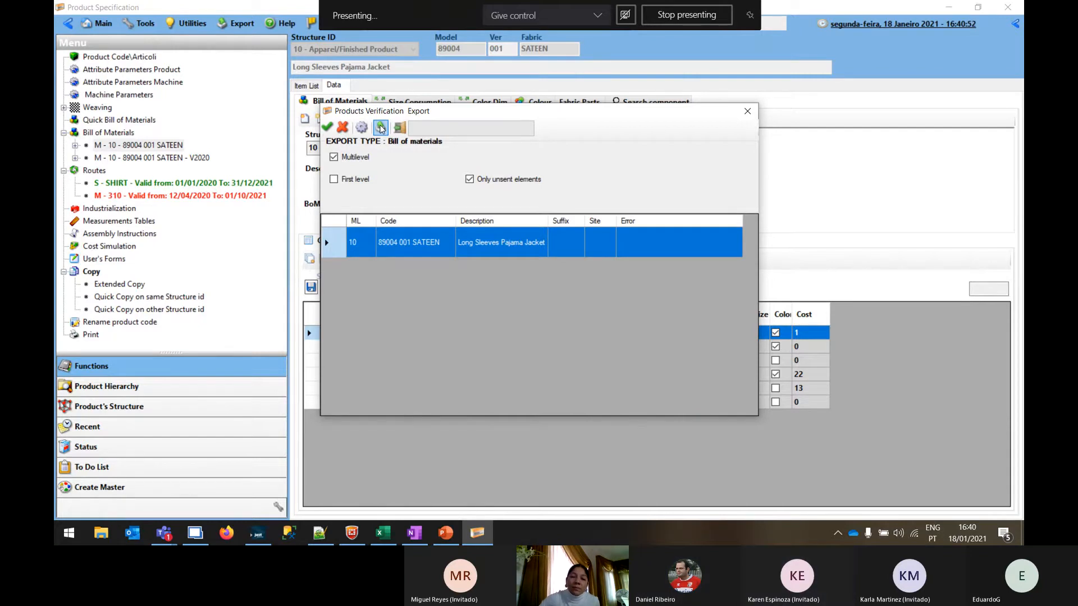
pyautogui.click(381, 128)
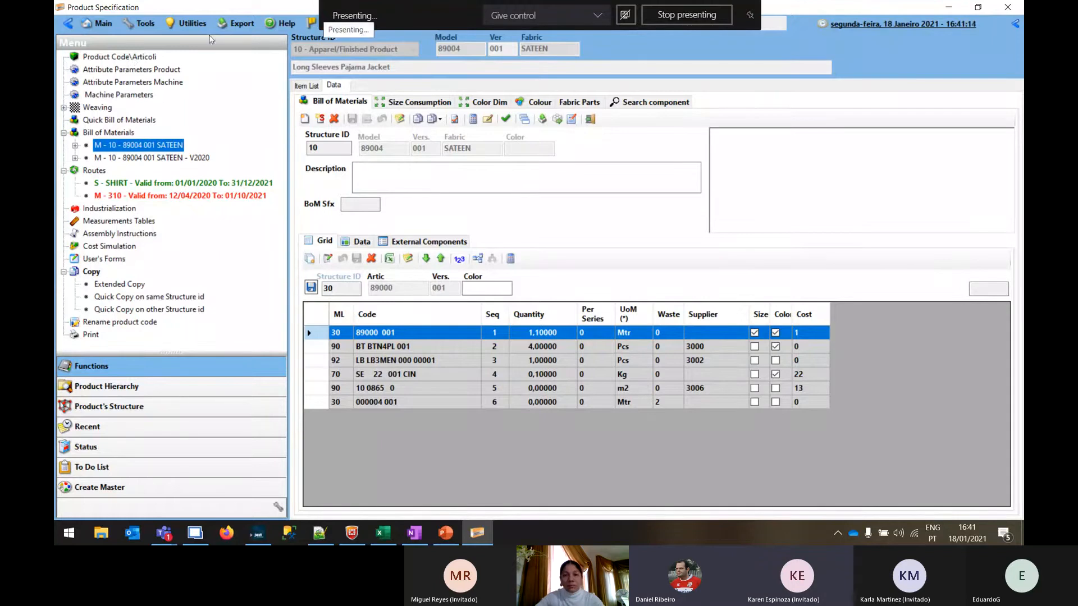
# Reopen the jacket's product code and check the Metal colour in its colour list
pyautogui.click(137, 57)
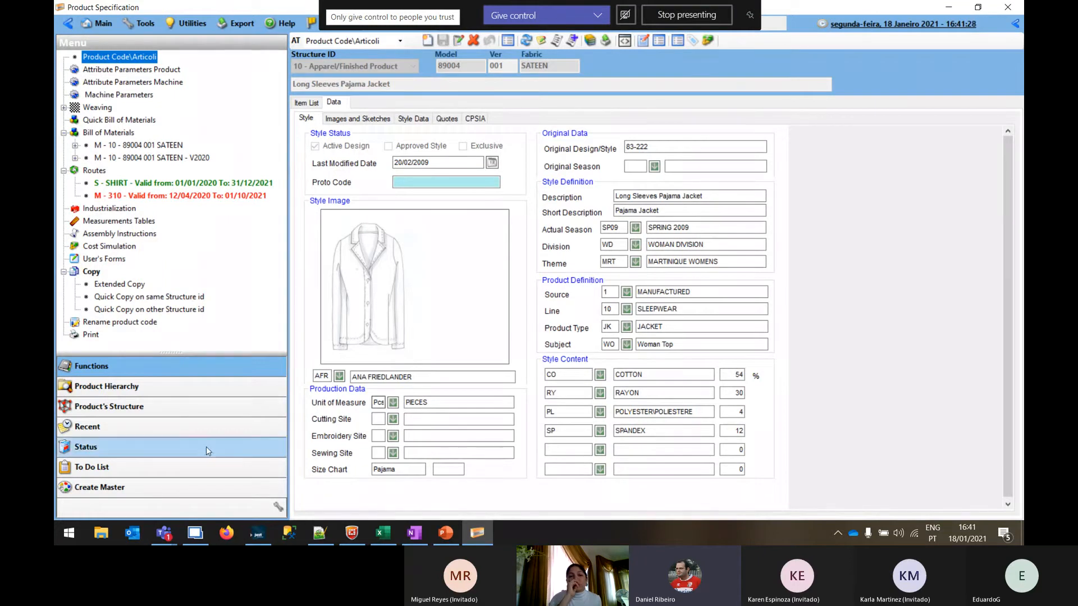
pyautogui.click(105, 488)
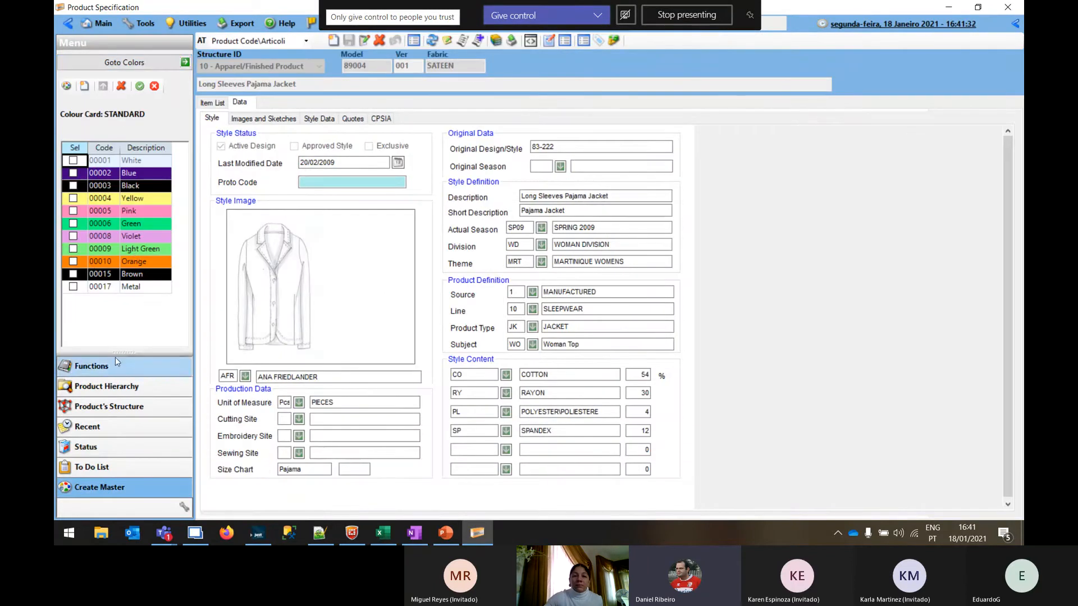
pyautogui.click(147, 287)
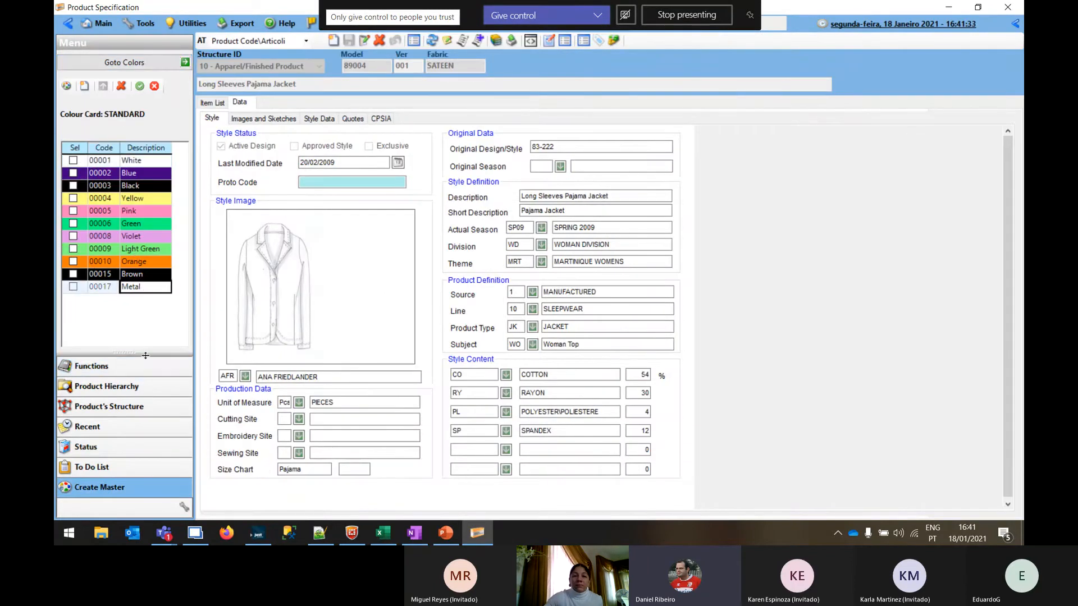
# View the M - 10 - 89004 001 SATEEN bill of materials and the S - SHIRT route from the function tree
pyautogui.click(95, 368)
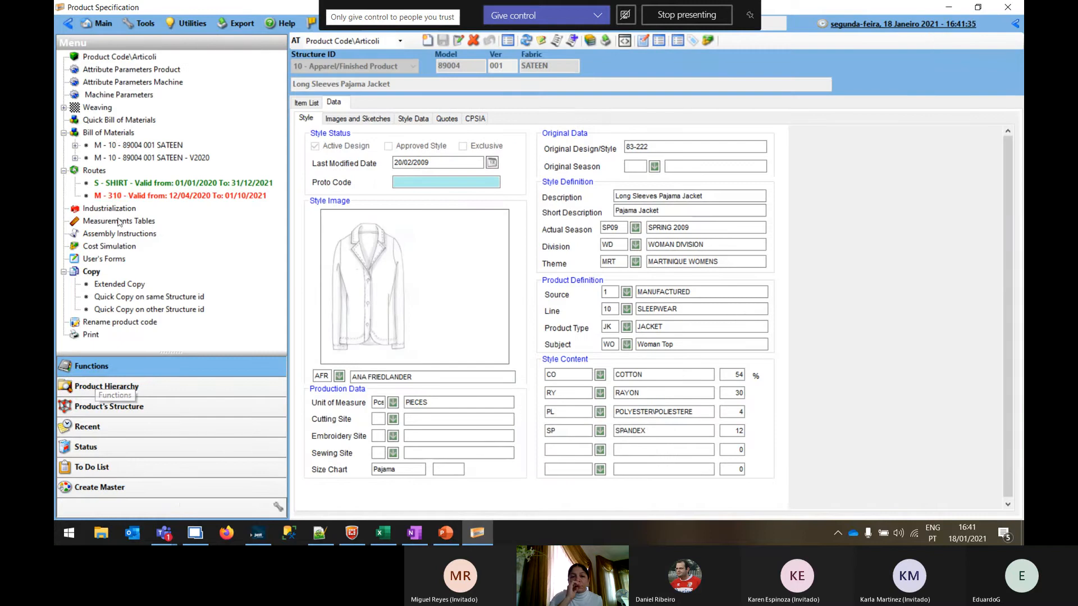
pyautogui.click(113, 144)
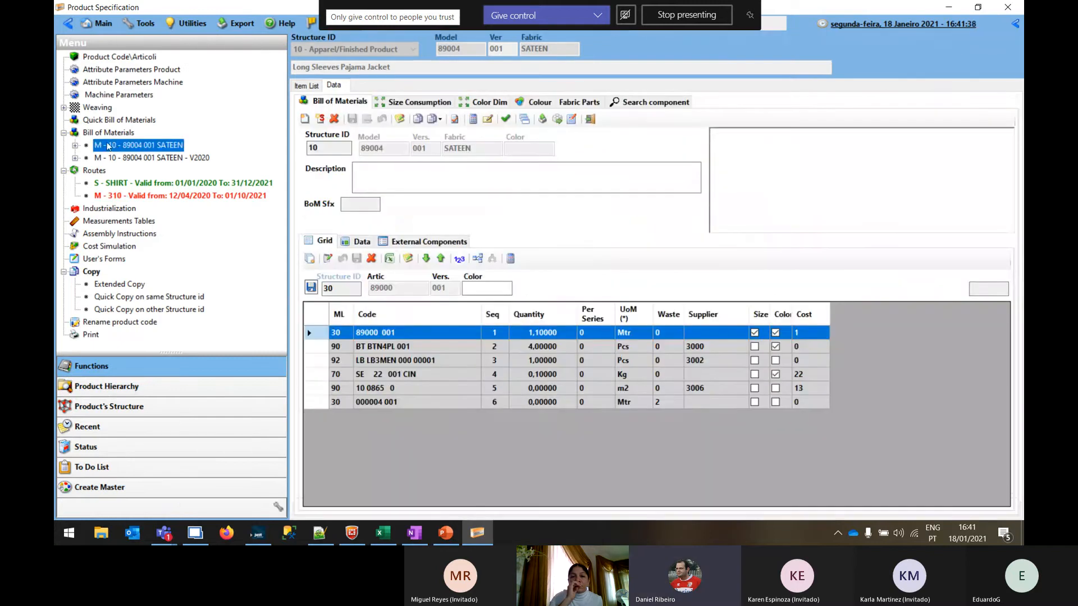
pyautogui.click(120, 184)
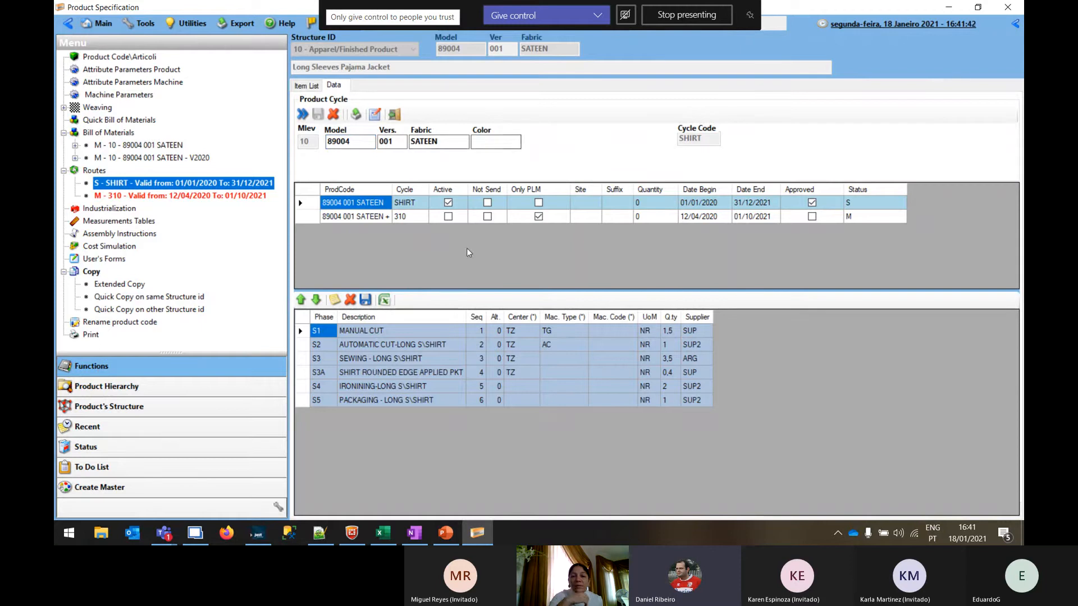
# Open the export of the jacket's product code and turn off the Multilevel option
pyautogui.click(131, 58)
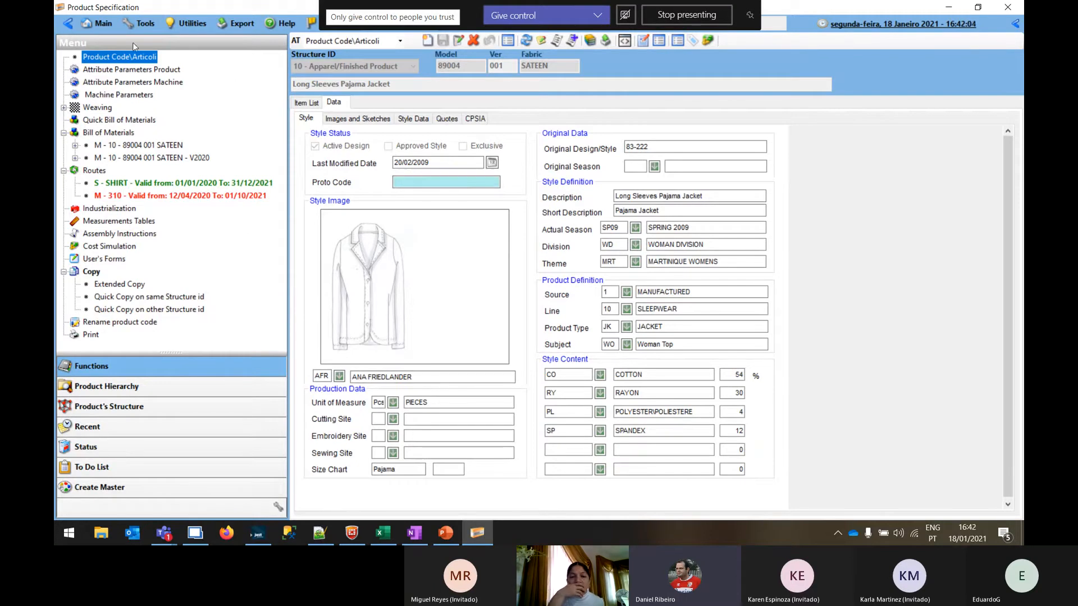
pyautogui.click(605, 41)
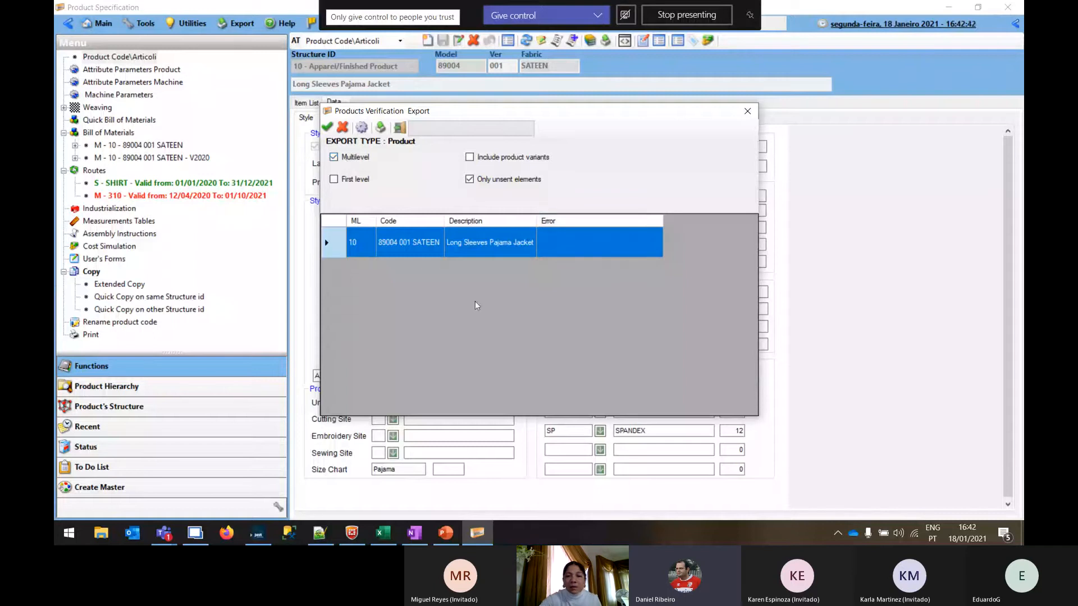
pyautogui.click(355, 161)
pyautogui.click(355, 161)
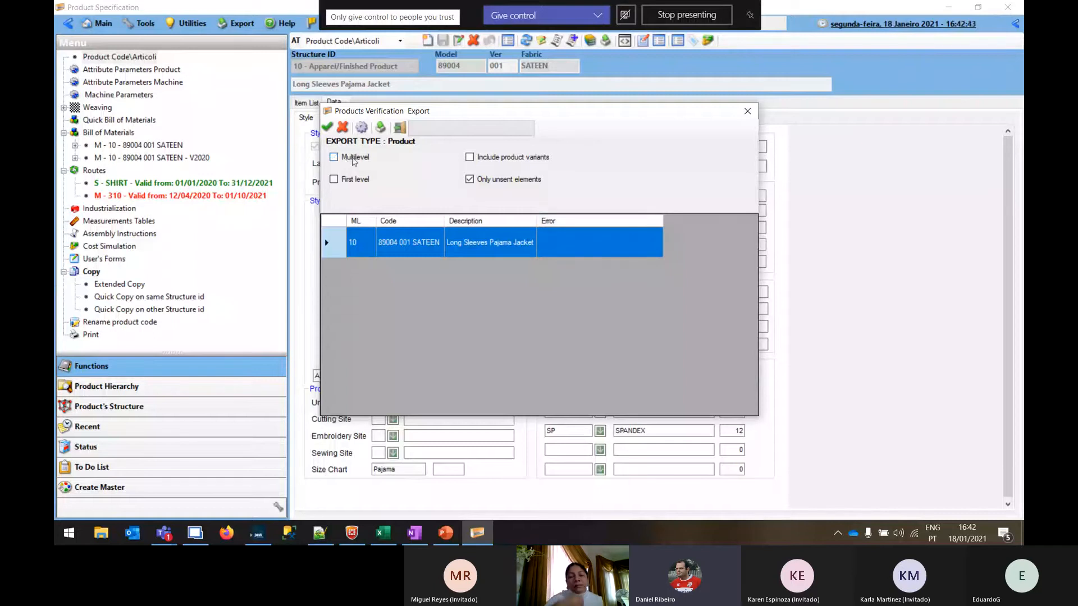
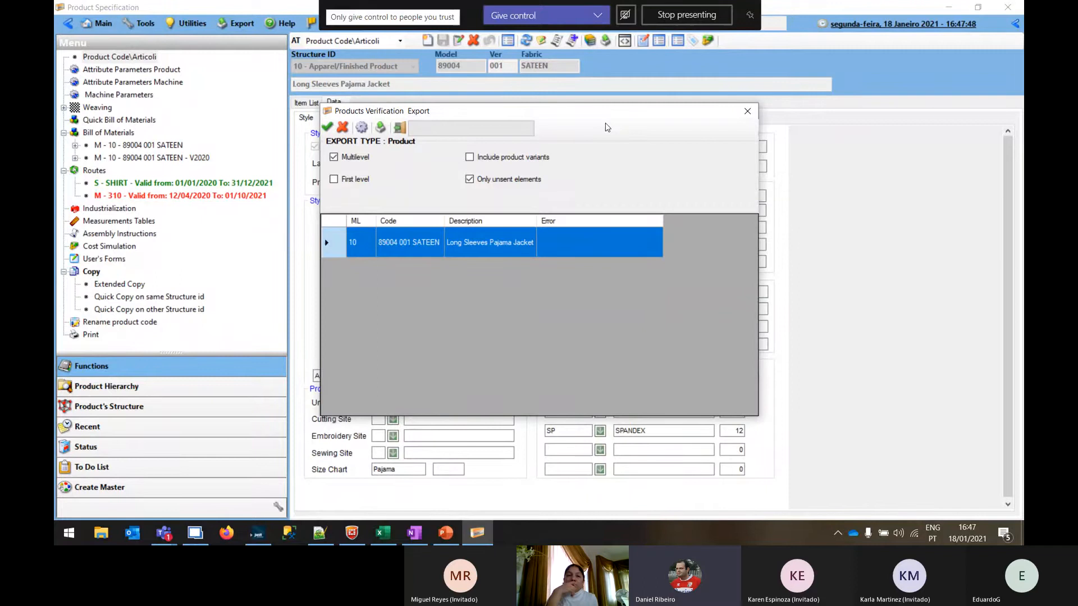
# Close the export and open the measurements table of BK/B JAN DEV6, the kids' sleeveless T-shirt, from the item list
pyautogui.click(401, 129)
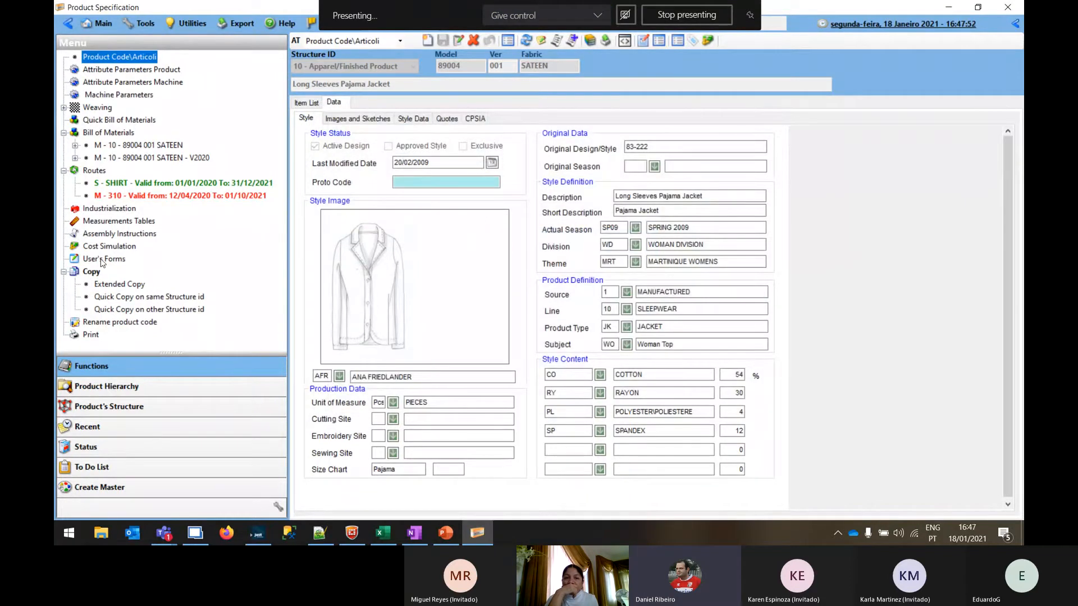
pyautogui.click(317, 105)
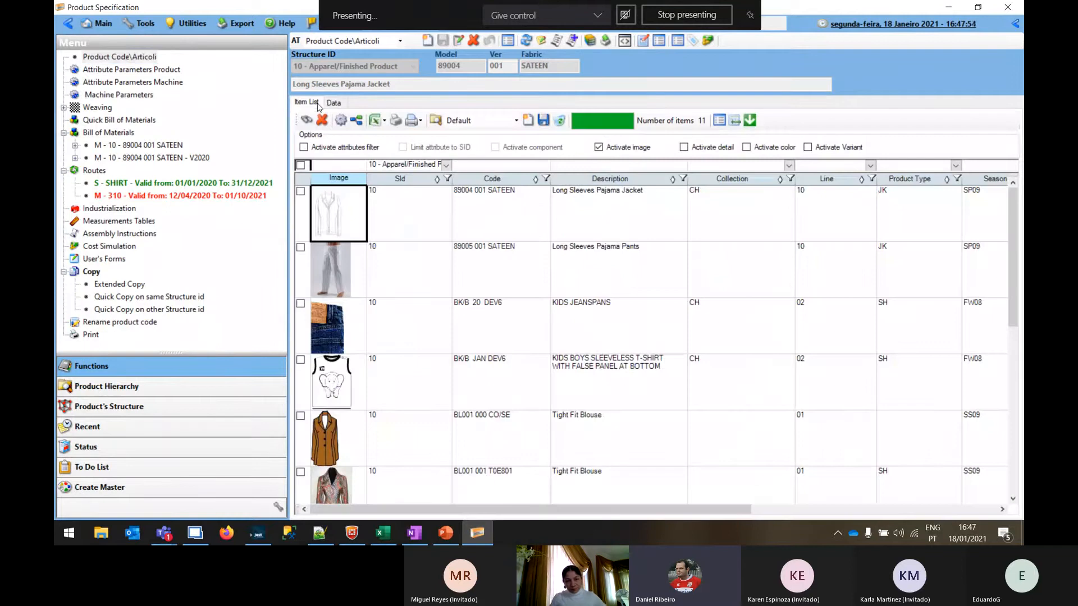
pyautogui.click(329, 386)
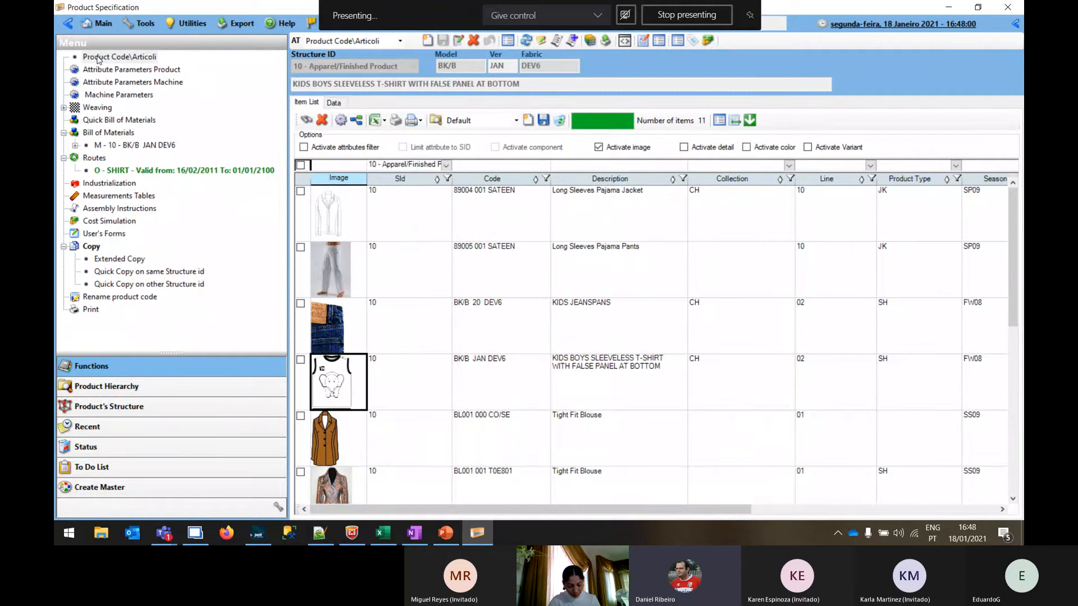
pyautogui.click(108, 197)
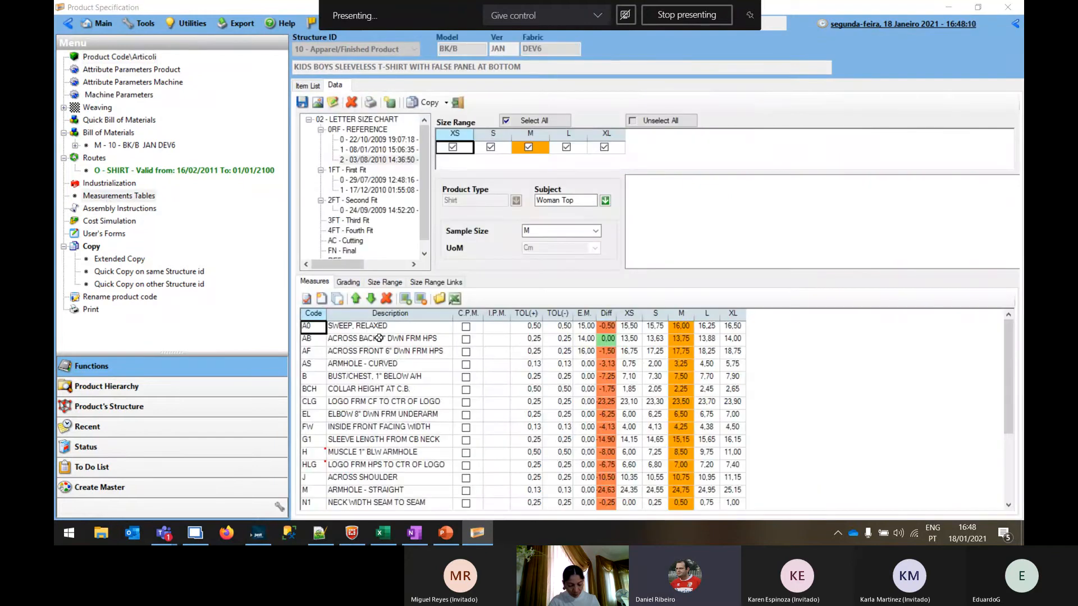
# Examine the codes, descriptions and plus and minus tolerances of the T-shirt's first measures, such as SWEEP, RELAXED
pyautogui.click(398, 341)
pyautogui.press('Tab')
pyautogui.press('Tab')
pyautogui.press('Tab')
pyautogui.press('Tab')
pyautogui.press('Tab')
pyautogui.press('Right')
pyautogui.press('Right')
pyautogui.press('Left')
pyautogui.press('Left')
pyautogui.press('Left')
pyautogui.press('Left')
pyautogui.press('Left')
pyautogui.press('Left')
pyautogui.press('Left')
pyautogui.press('Down')
pyautogui.press('Left')
pyautogui.press('Right')
pyautogui.press('Up')
pyautogui.press('Up')
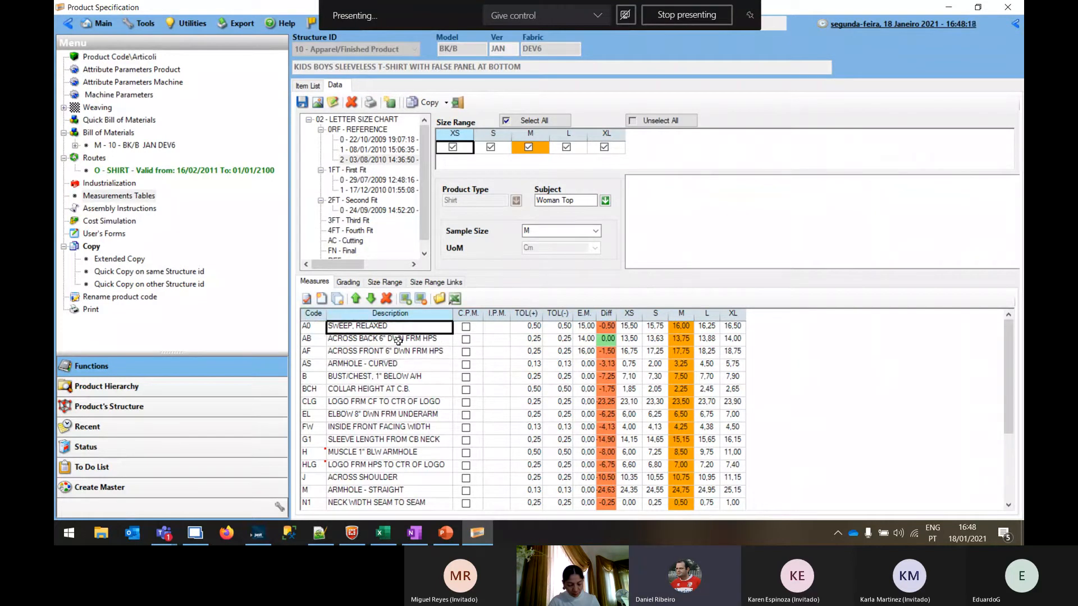
pyautogui.press('Right')
pyautogui.press('Right')
pyautogui.press('Right')
pyautogui.press('Right')
pyautogui.press('Right')
pyautogui.press('Right')
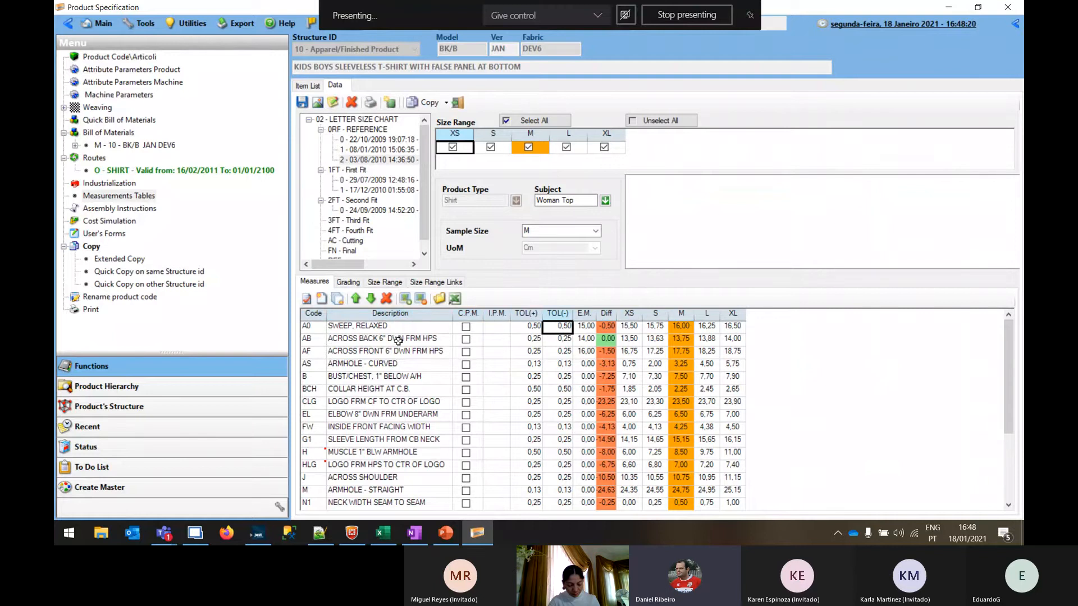
pyautogui.press('Left')
pyautogui.press('Left')
pyautogui.press('Left')
pyautogui.press('Left')
pyautogui.press('Left')
pyautogui.press('Left')
pyautogui.press('Left')
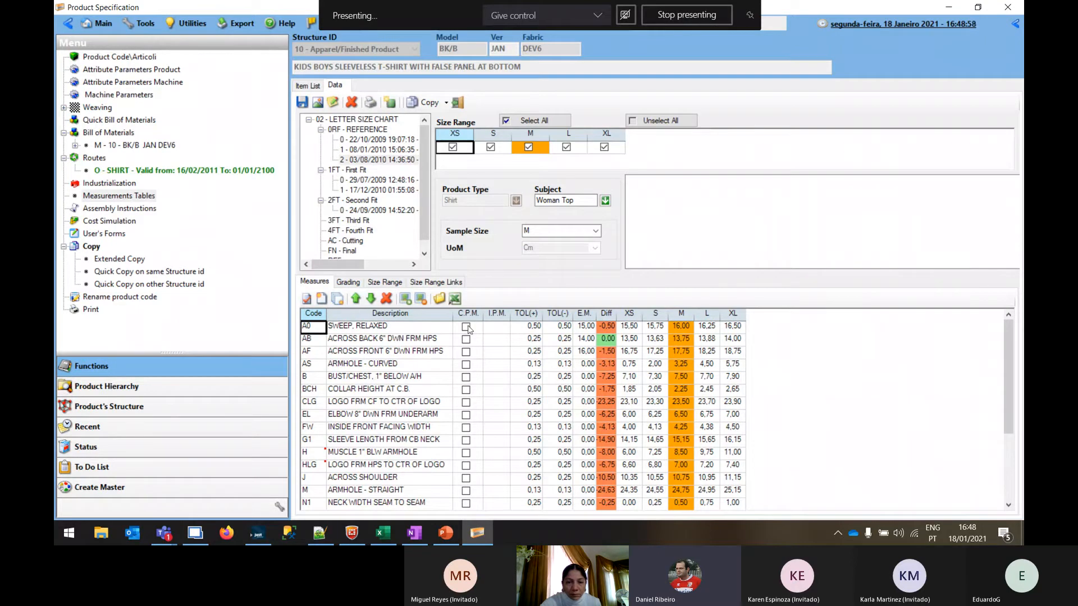
# Compare the SWEEP, RELAXED measure between an earlier reference revision and revision 2 of 03/08/2010
pyautogui.click(434, 340)
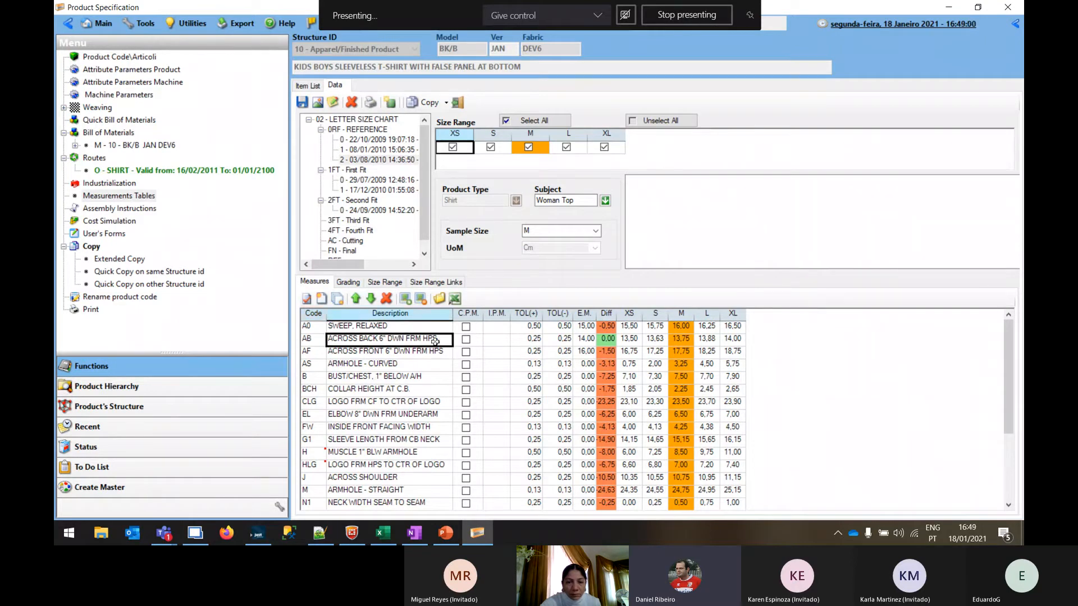
pyautogui.click(420, 329)
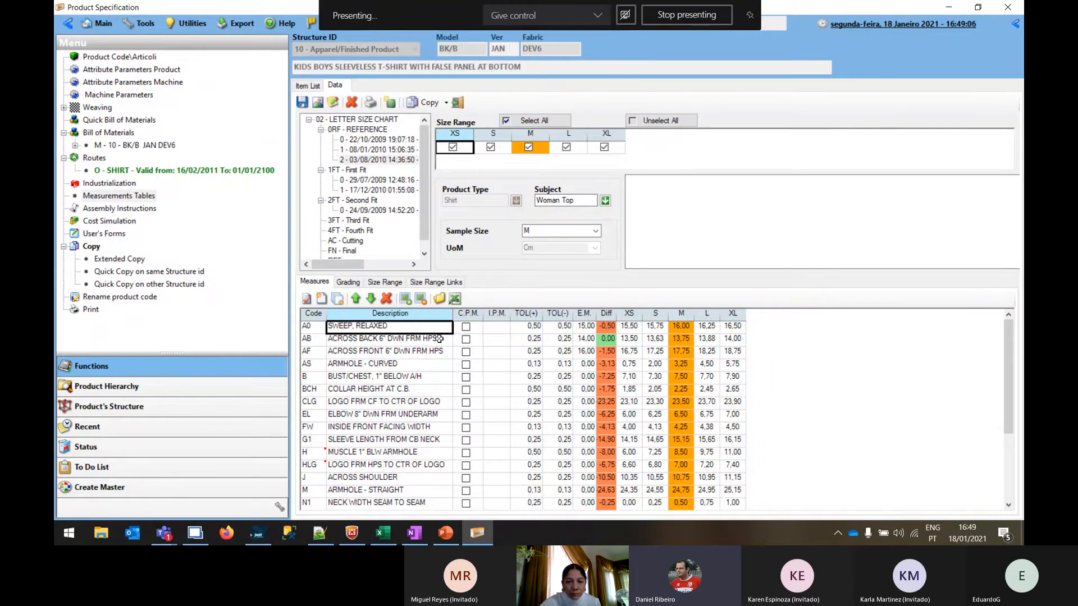
pyautogui.click(385, 143)
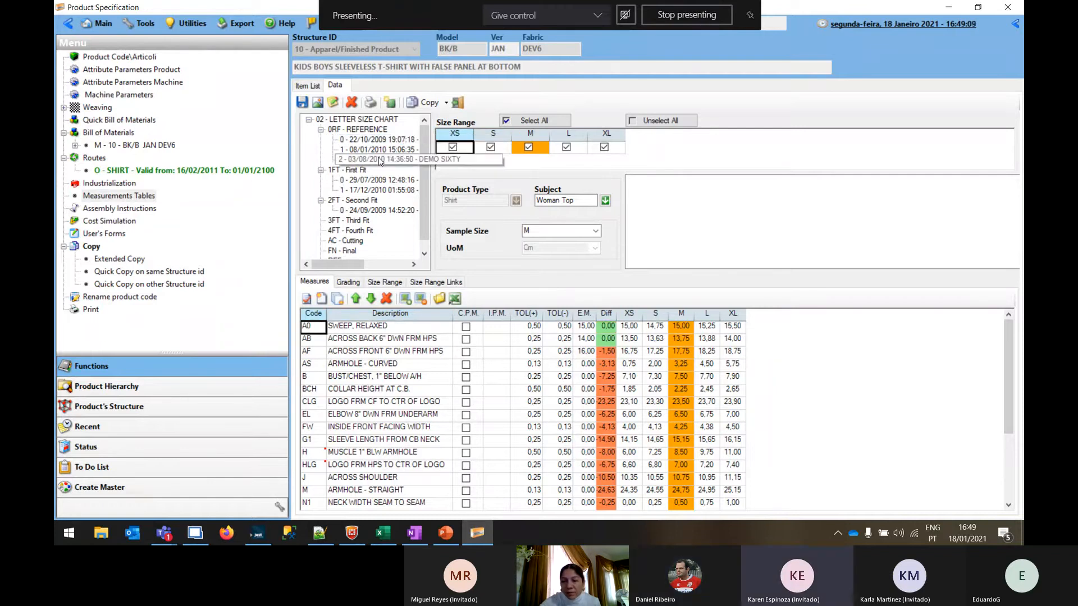
pyautogui.click(380, 161)
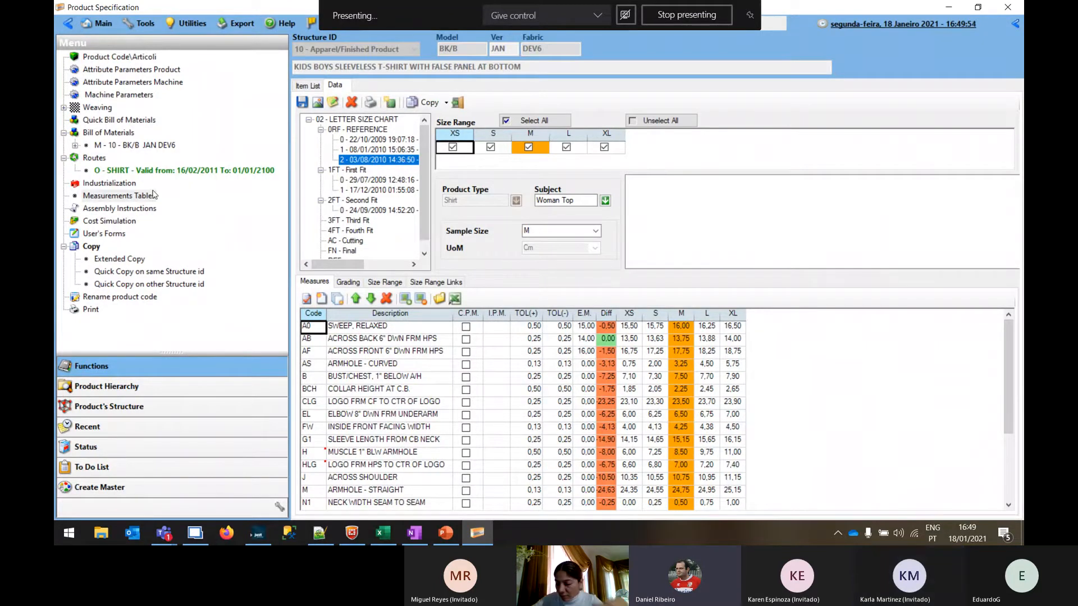
# Review revision 2's measures, including the ACROSS FRONT tolerance, SWEEP, RELAXED and MUSCLE 1" BLW ARMHOLE
pyautogui.click(557, 351)
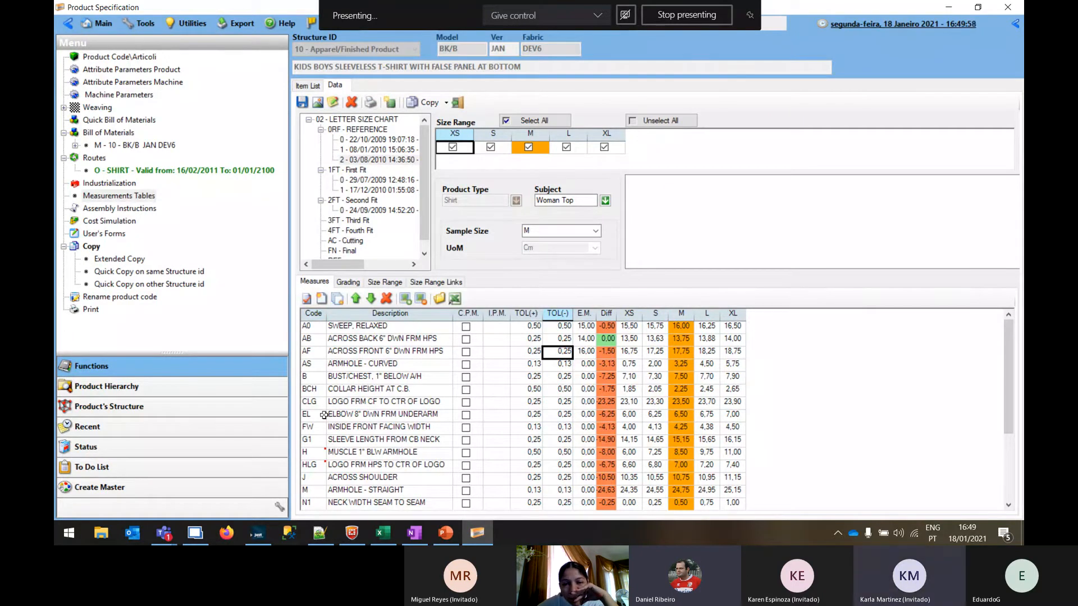
pyautogui.click(376, 327)
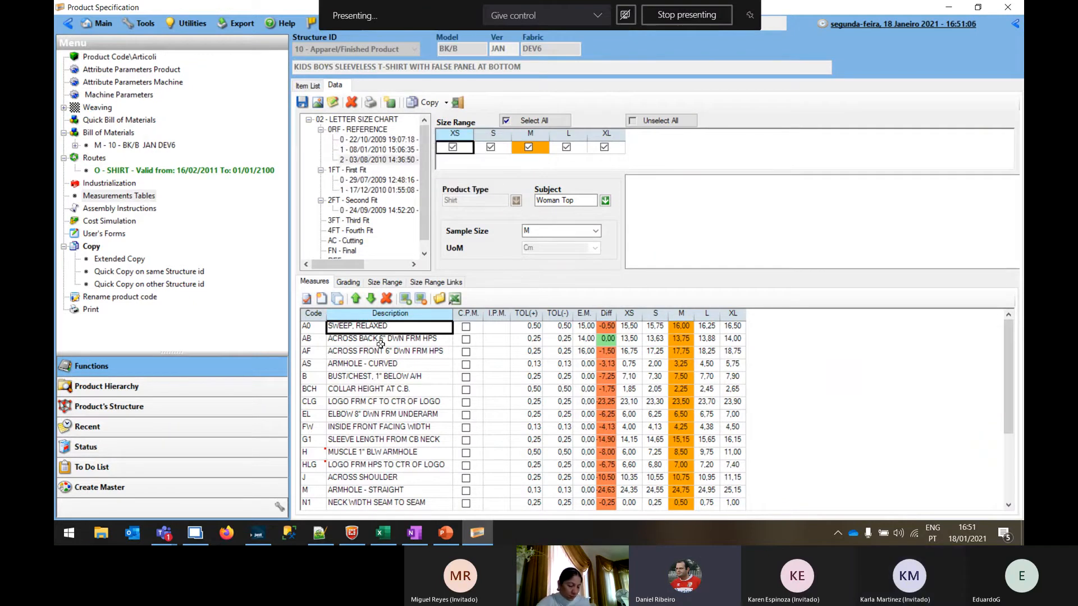
pyautogui.click(362, 161)
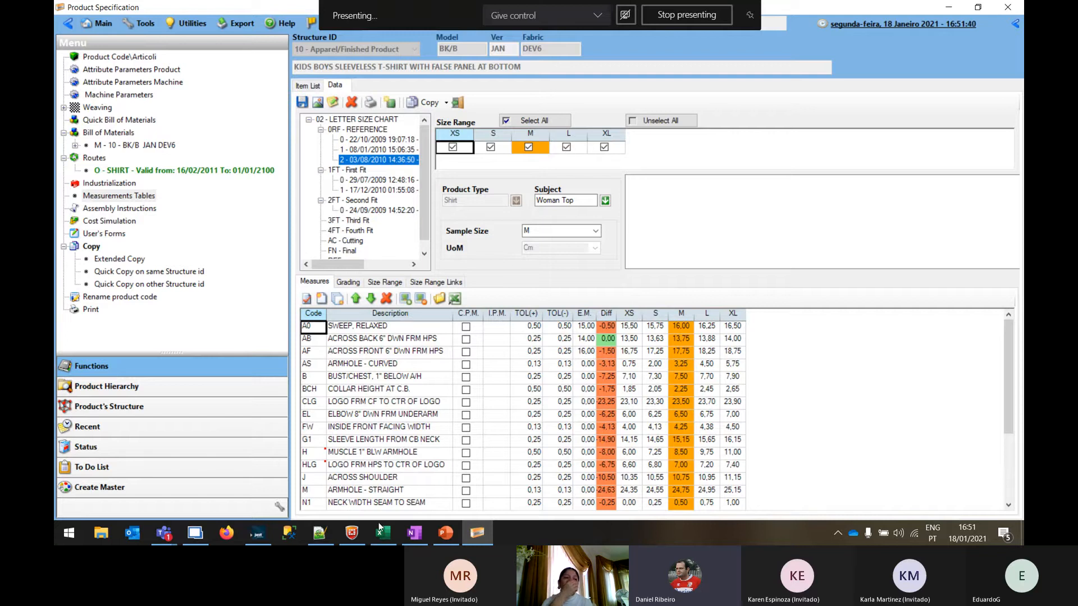
pyautogui.click(318, 452)
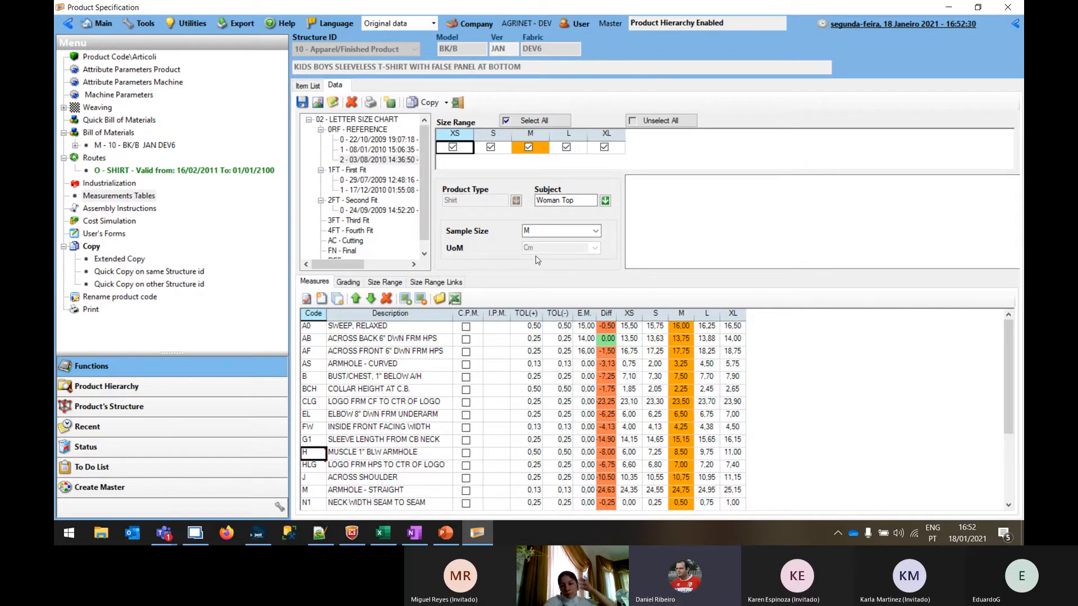
# View the T-shirt's cost simulation and return to its product code data
pyautogui.click(97, 223)
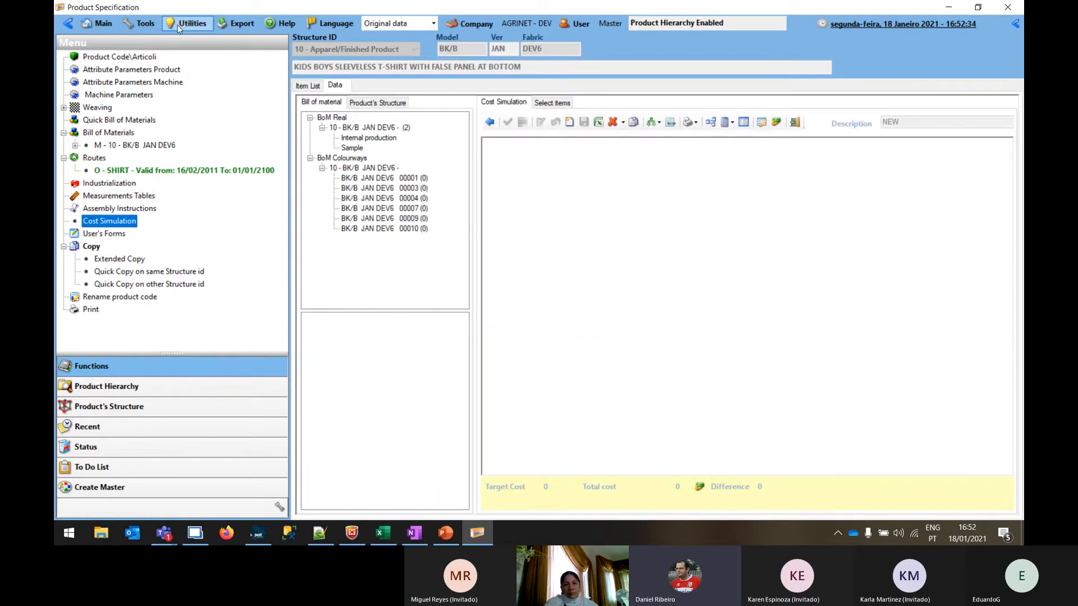
pyautogui.click(98, 58)
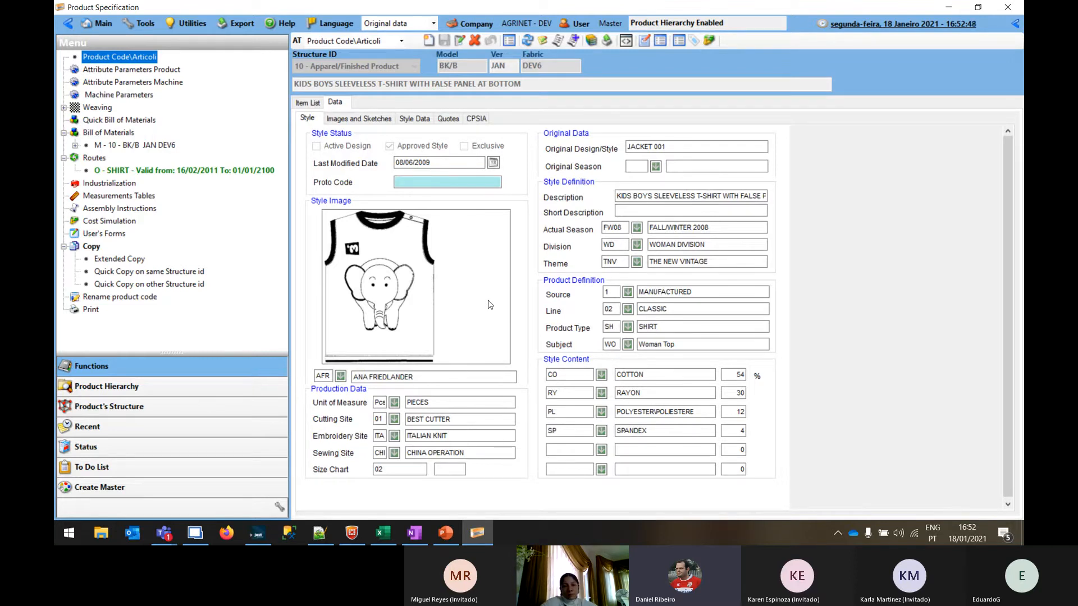
# Switch to the INTERMODA - JUST PLM Training presentation in PowerPoint and look through the slides following slide 6
pyautogui.click(446, 536)
pyautogui.scroll(-5, 192, 368)
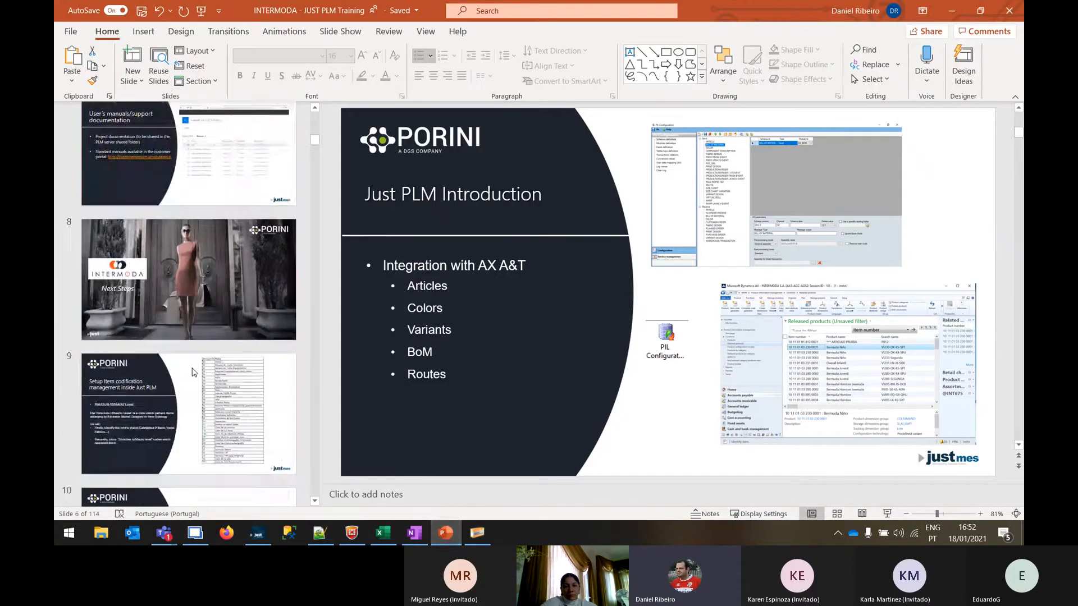
pyautogui.scroll(3, 191, 371)
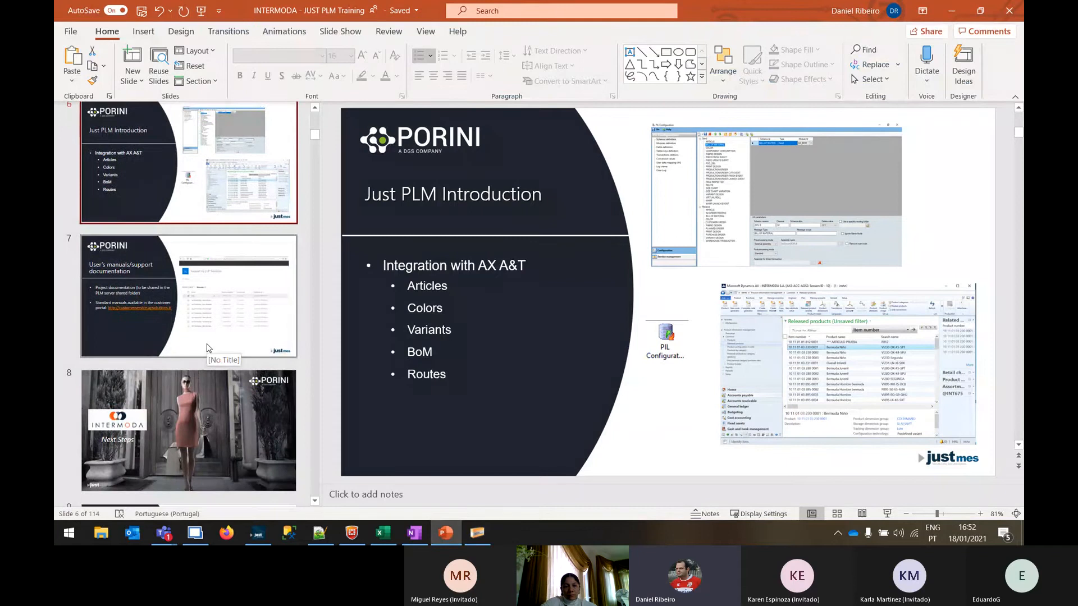
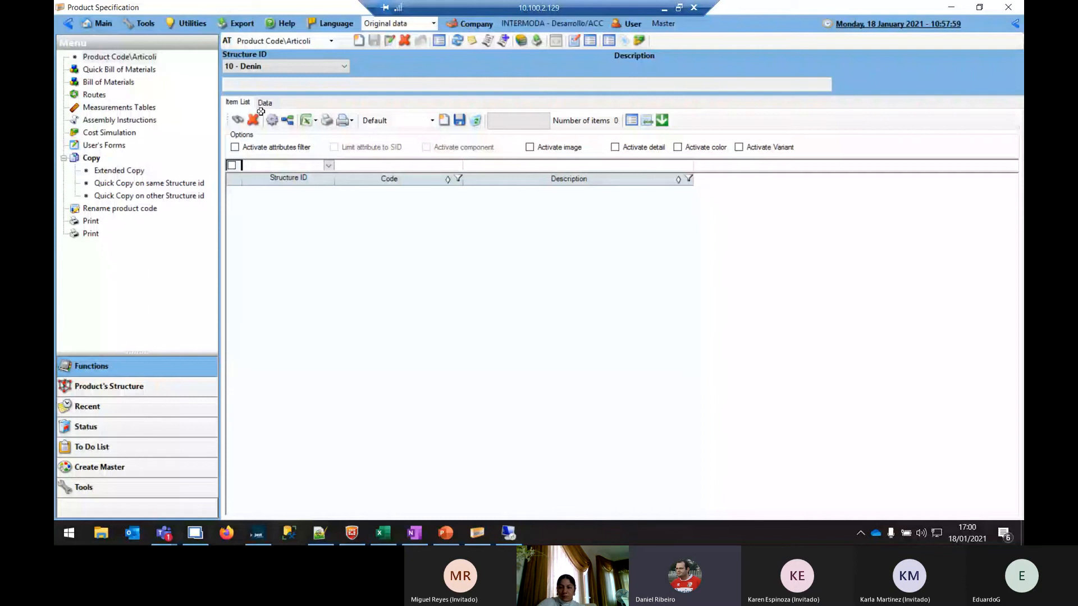
# Search the items of structure 10 - Denin and open the product data of Bermuda Niño
pyautogui.click(342, 67)
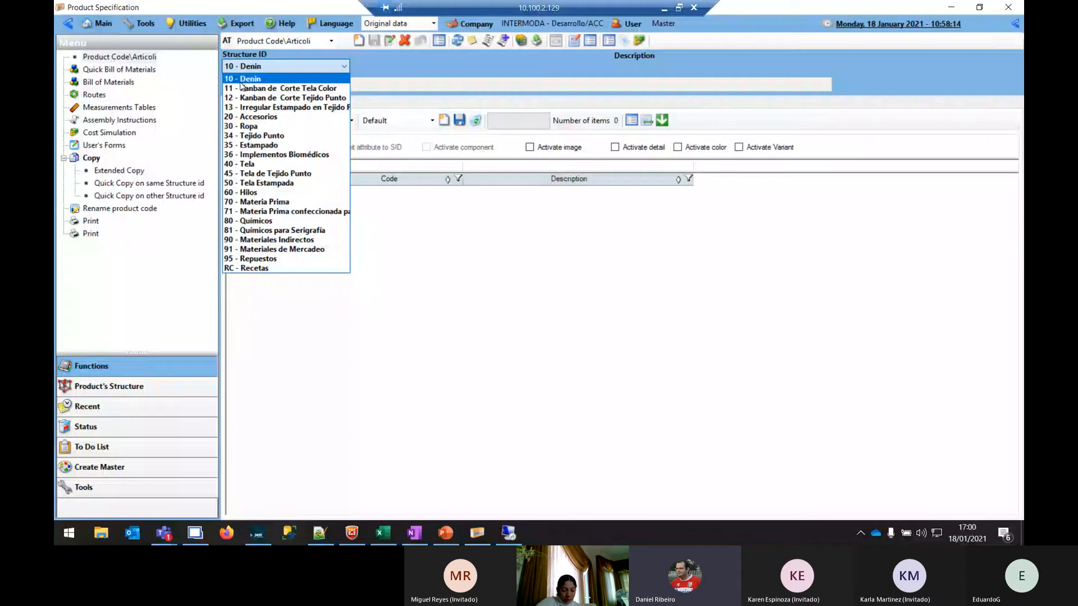
pyautogui.click(268, 67)
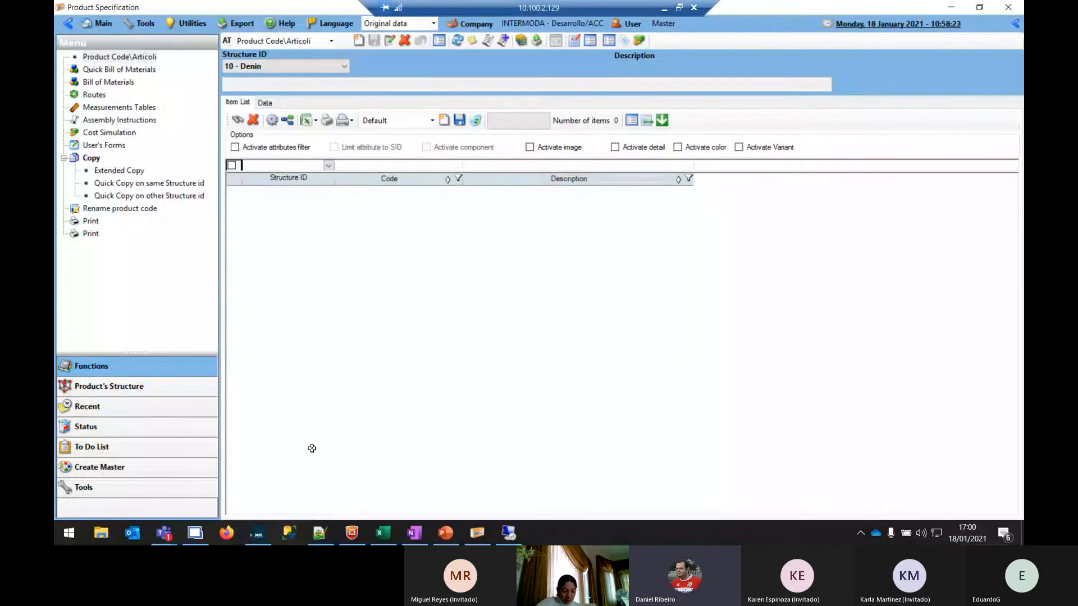
pyautogui.click(238, 122)
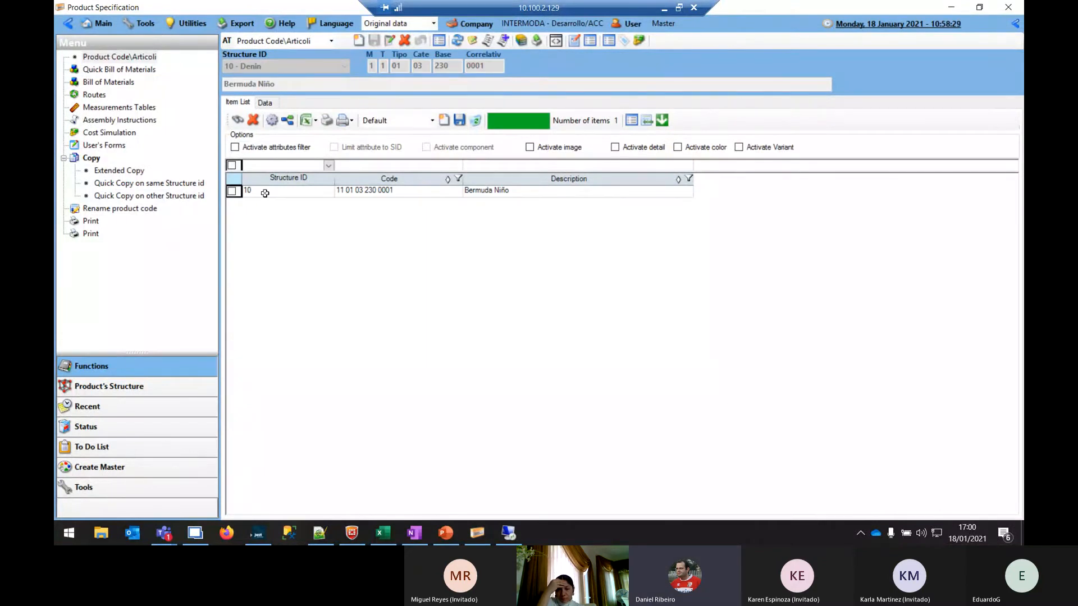
pyautogui.click(293, 191)
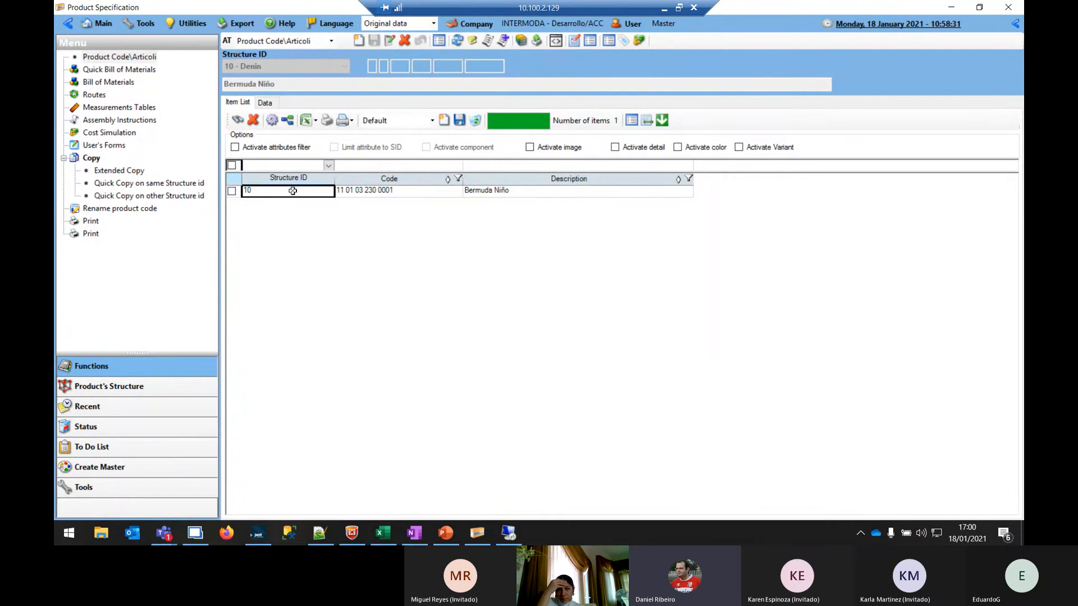
pyautogui.click(267, 103)
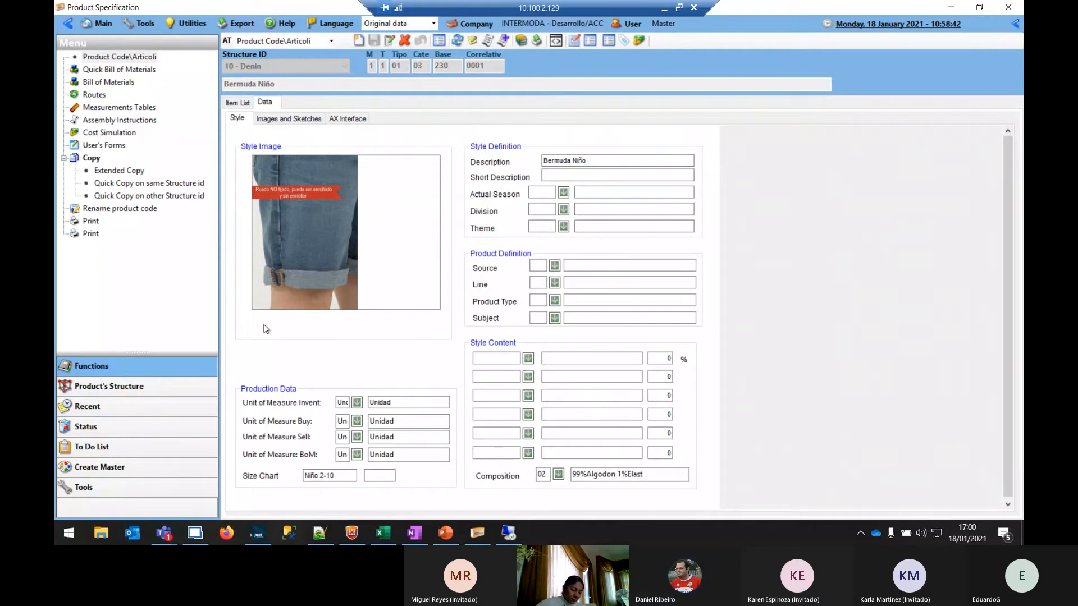
# Start a new Denin product code with M 1 (Pepe), T 1 (Denim) and Tipo 02 (Biker Short)
pyautogui.click(359, 42)
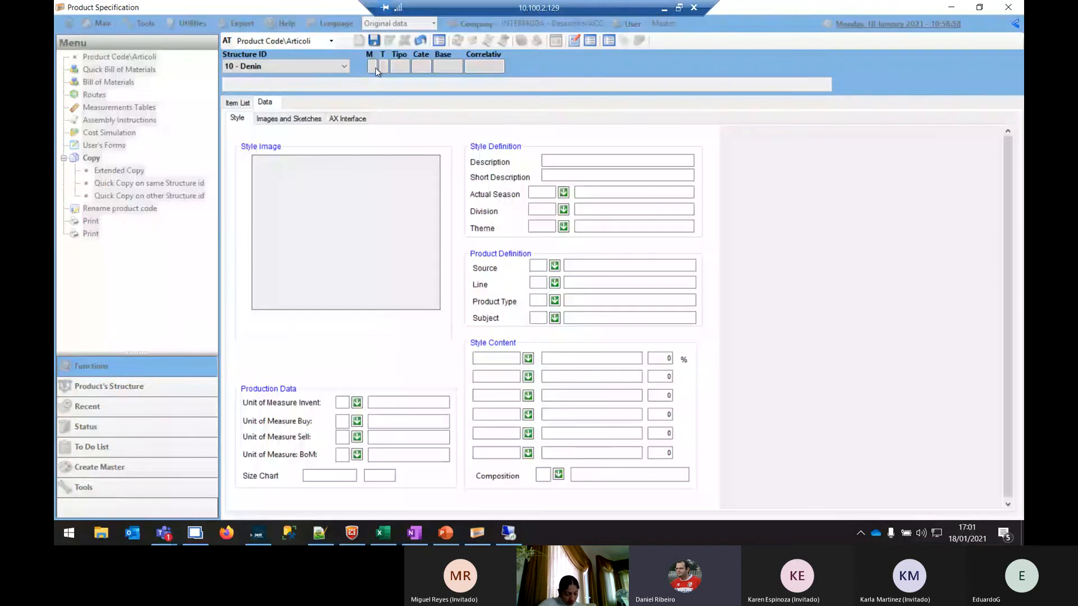
pyautogui.click(374, 67)
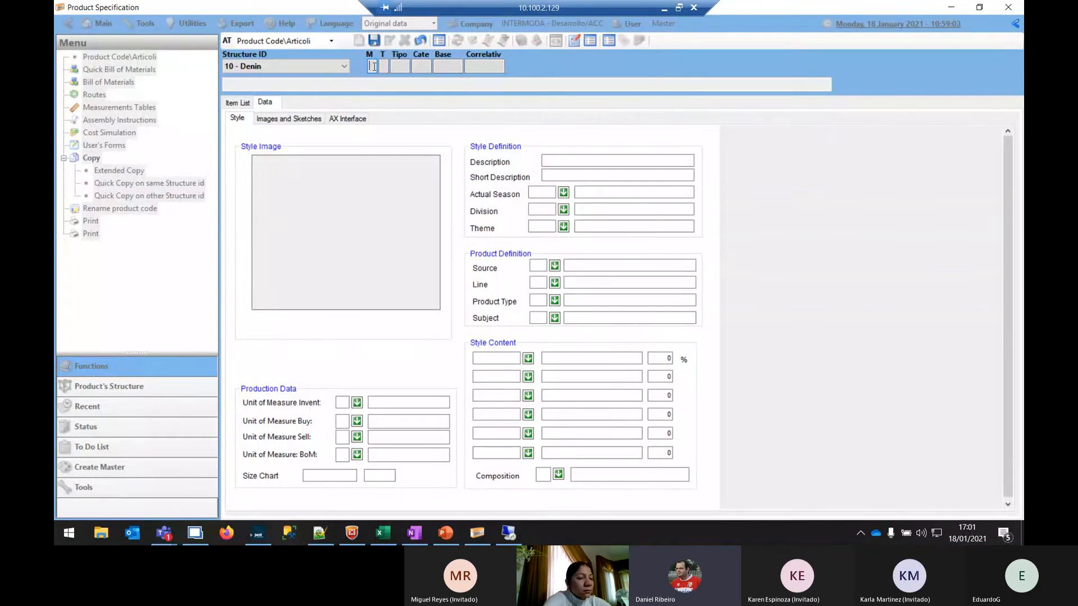
pyautogui.doubleClick(375, 65)
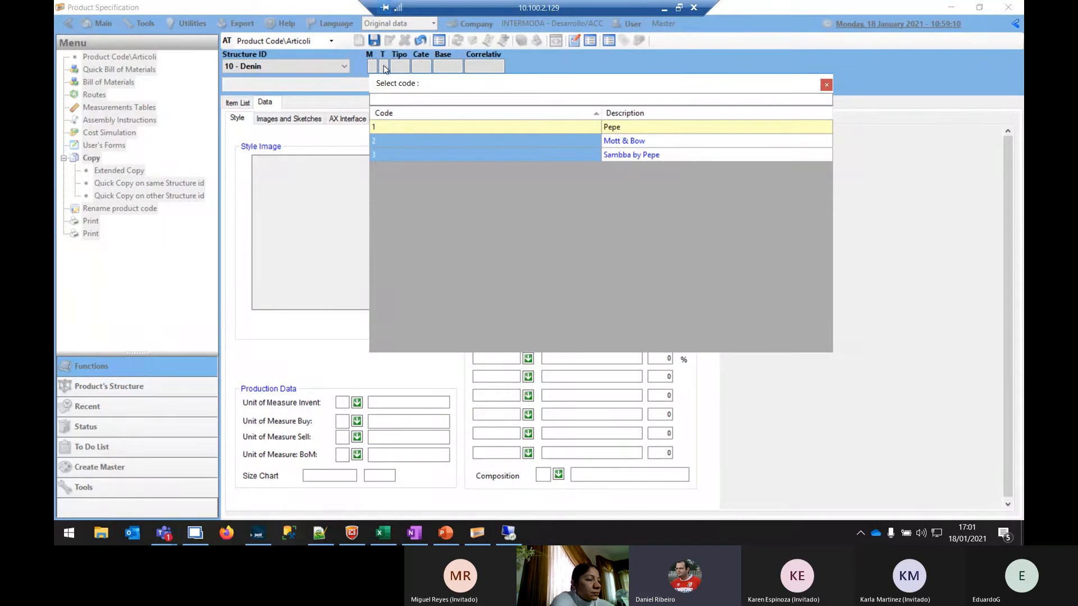
pyautogui.doubleClick(394, 126)
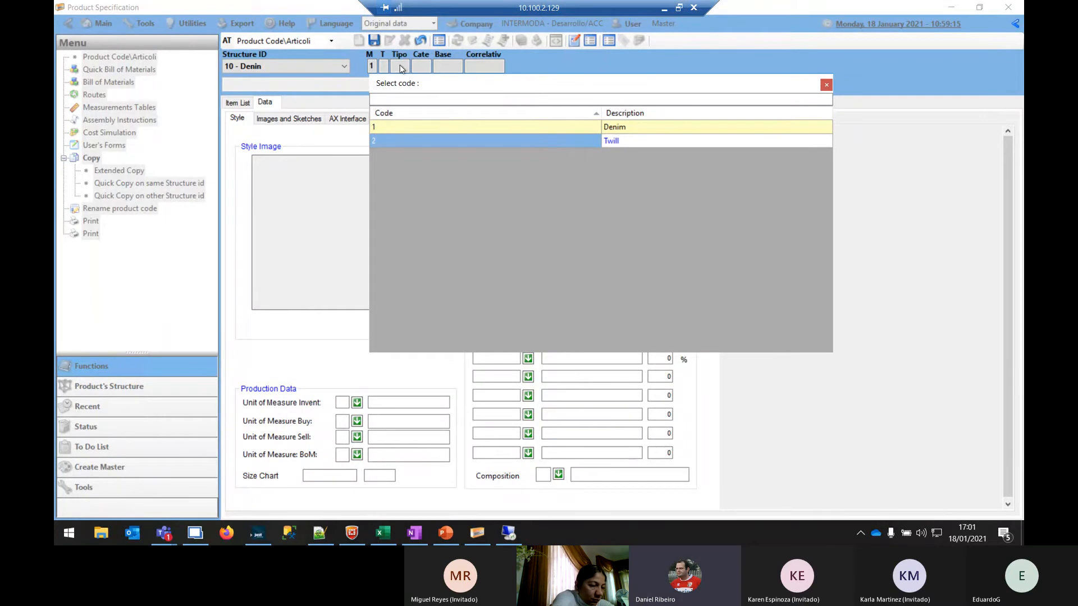
pyautogui.doubleClick(398, 127)
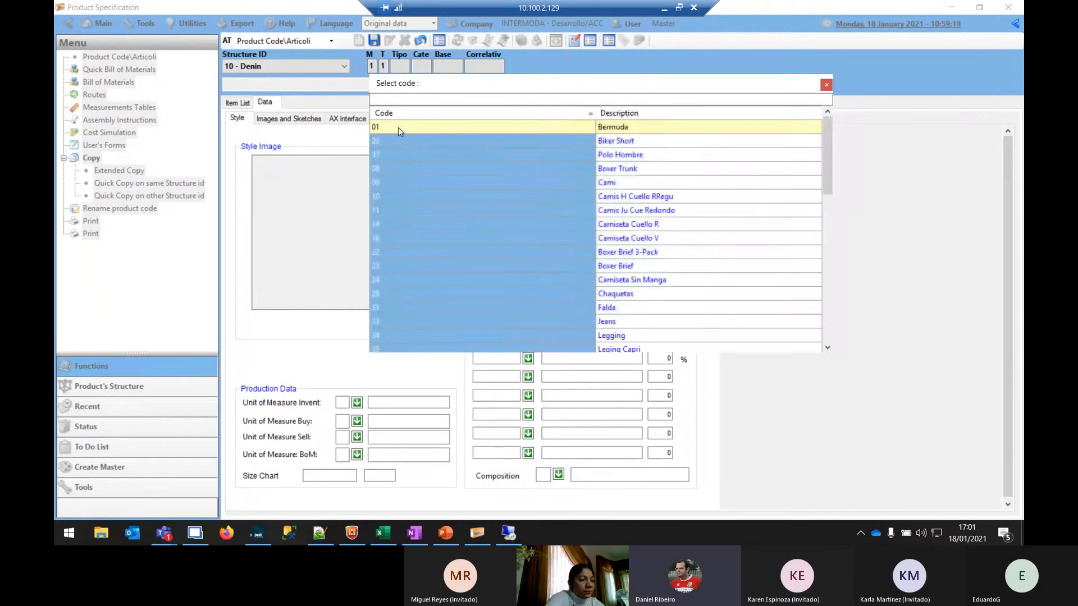
pyautogui.doubleClick(618, 141)
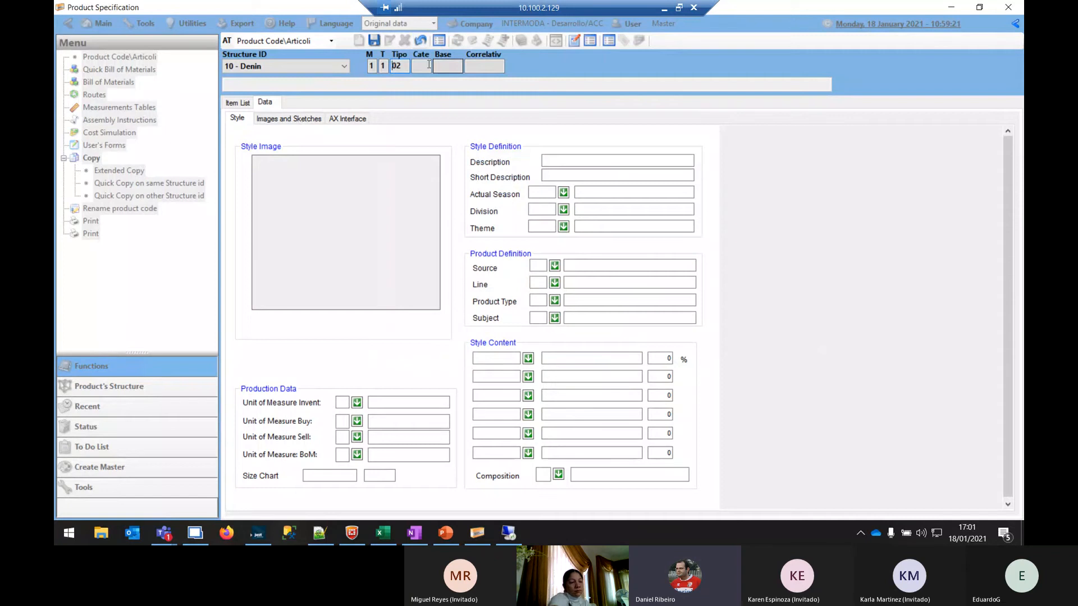
# Set the new product code's Cate to 07 (Colors) and its Base to 003 (Segundas dama)
pyautogui.doubleClick(425, 67)
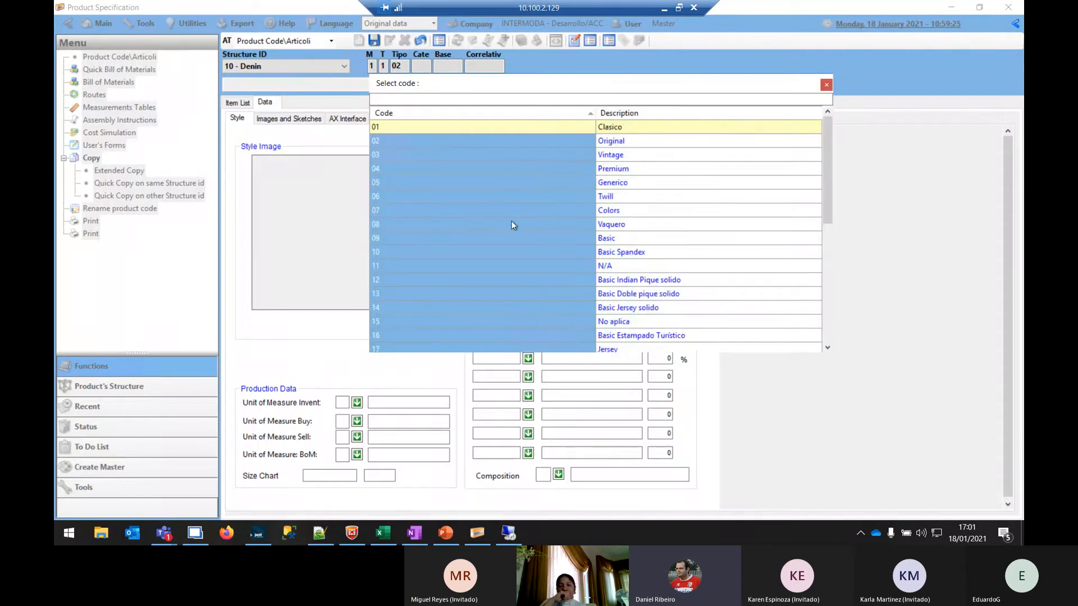
pyautogui.click(520, 210)
pyautogui.doubleClick(520, 210)
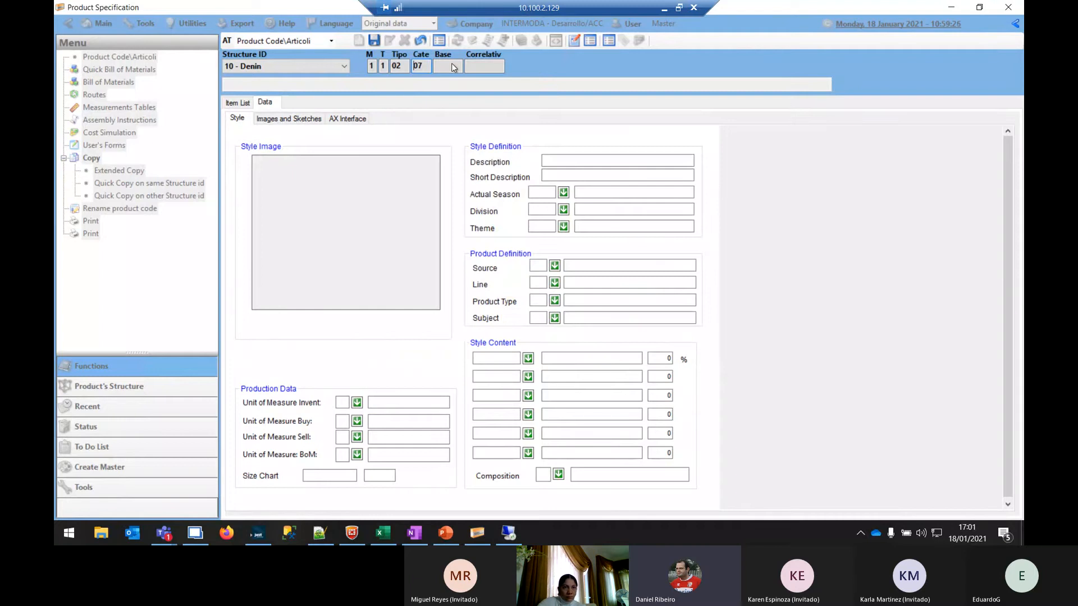
pyautogui.click(437, 67)
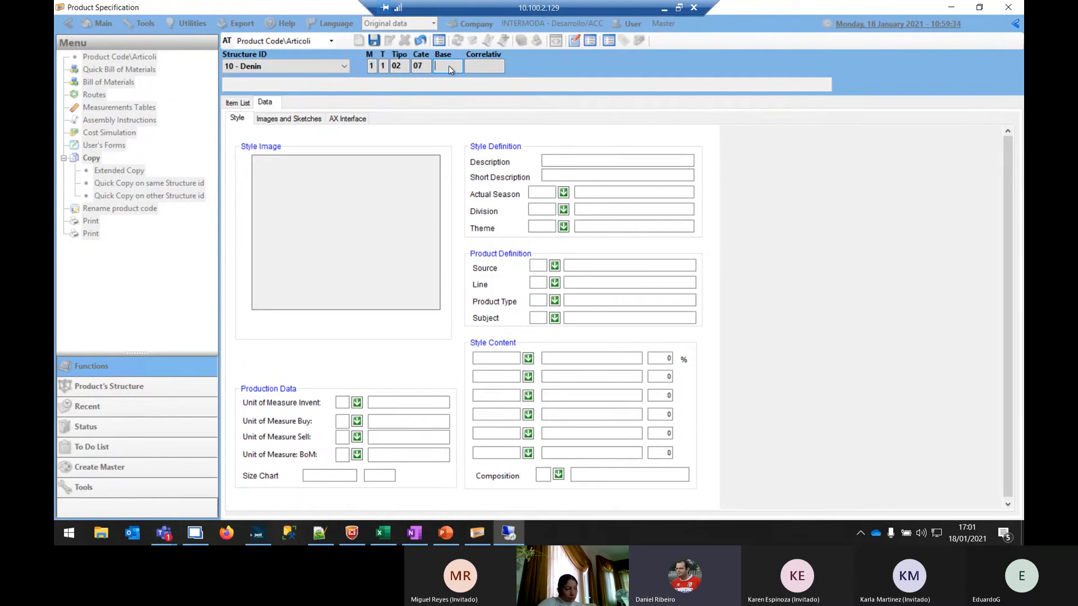
pyautogui.click(458, 53)
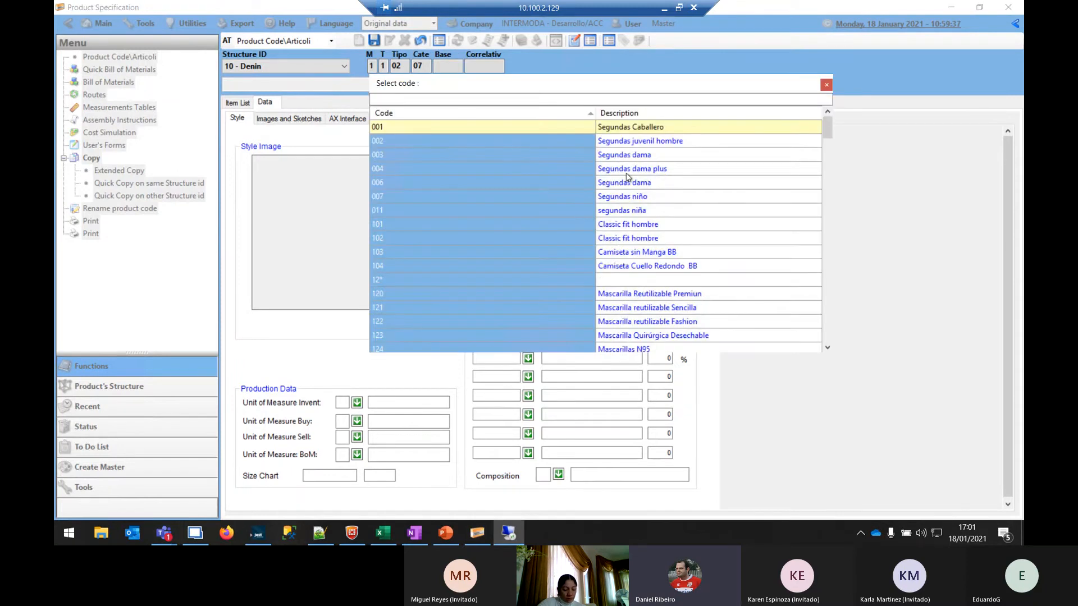
pyautogui.doubleClick(619, 155)
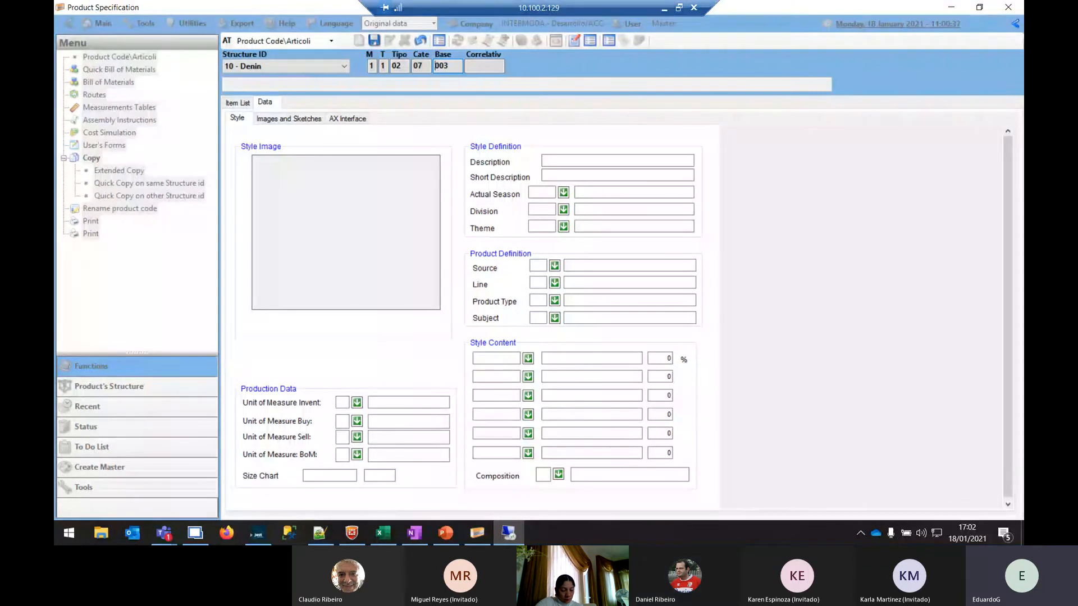
# Minimize the remote session, check the VPN connection in FortiClient and return to the Q&A slide in PowerPoint
pyautogui.click(664, 8)
pyautogui.moveTo(351, 533)
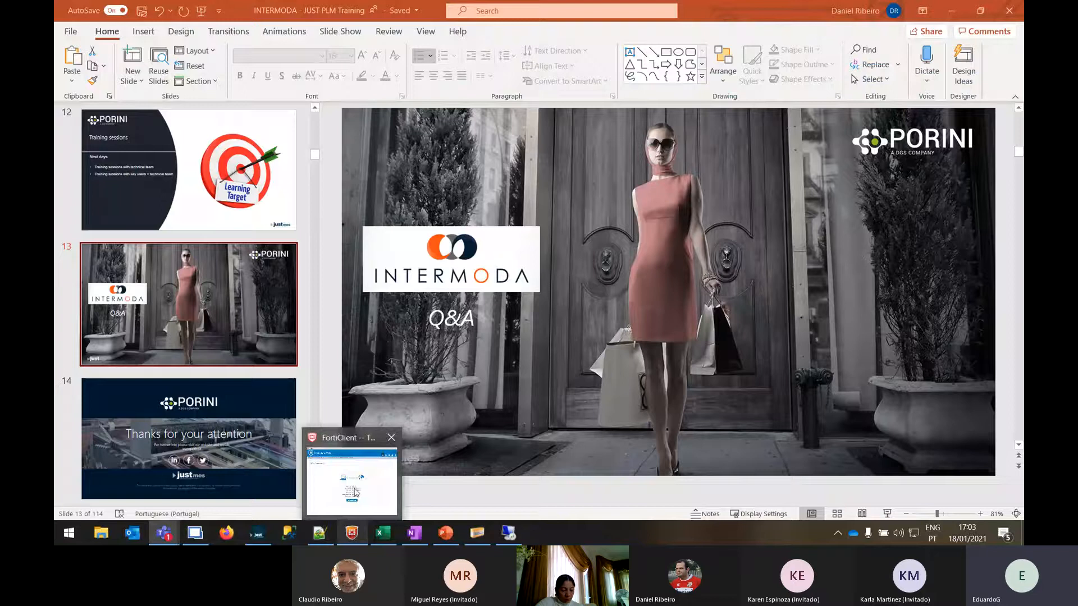
pyautogui.moveTo(354, 493)
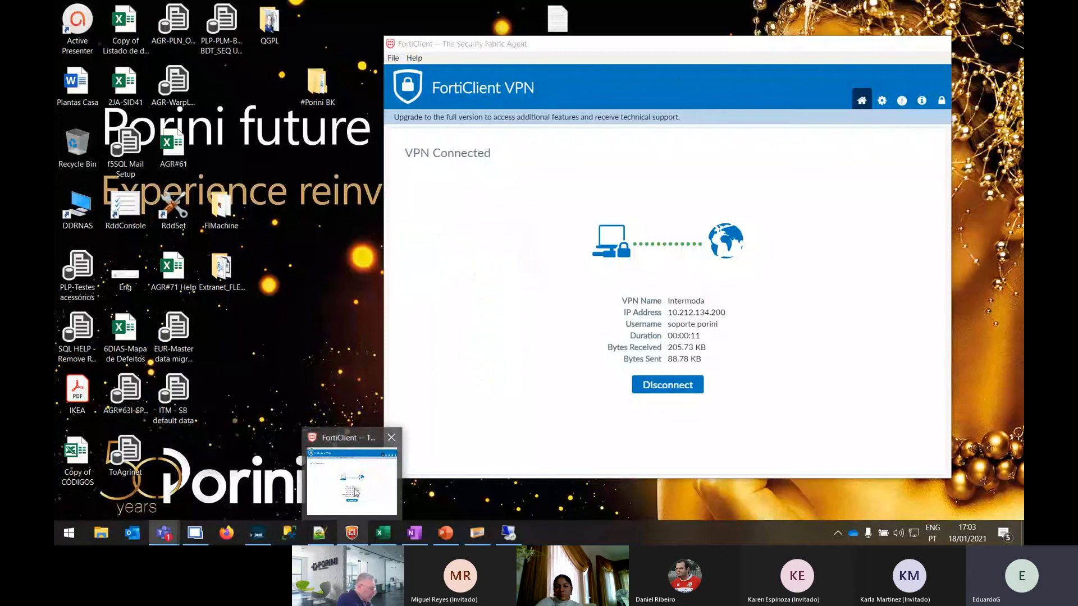
pyautogui.click(355, 492)
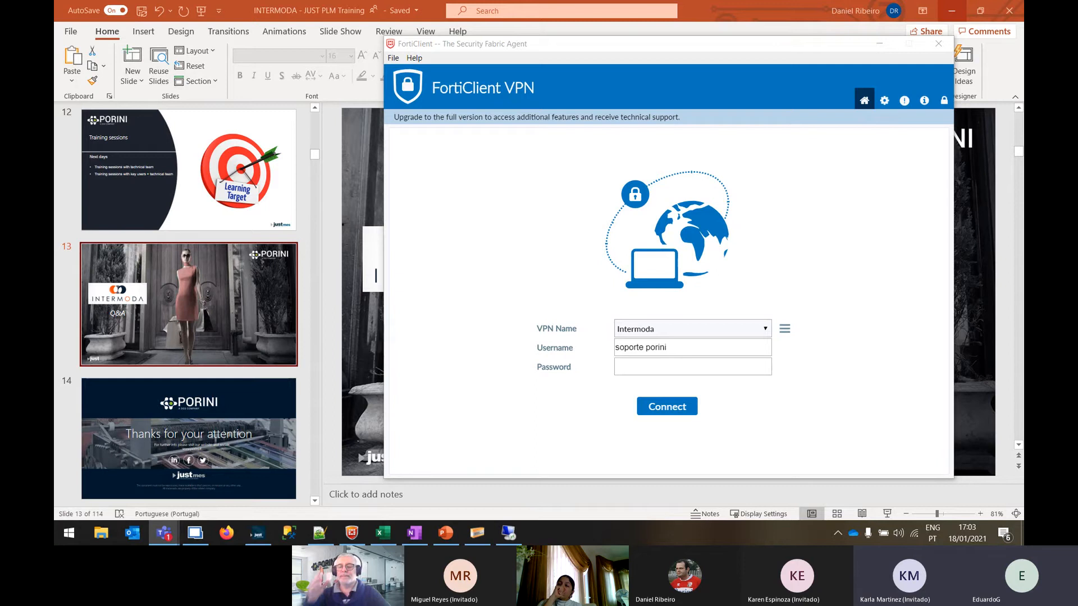
pyautogui.click(242, 5)
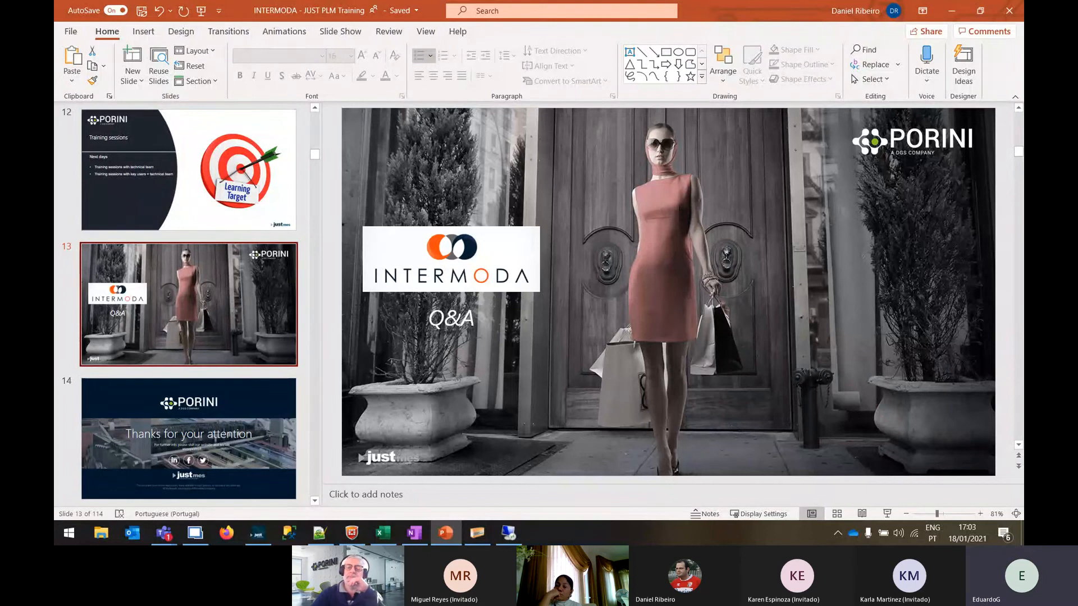
pyautogui.hotkey('alt', 'Tab')
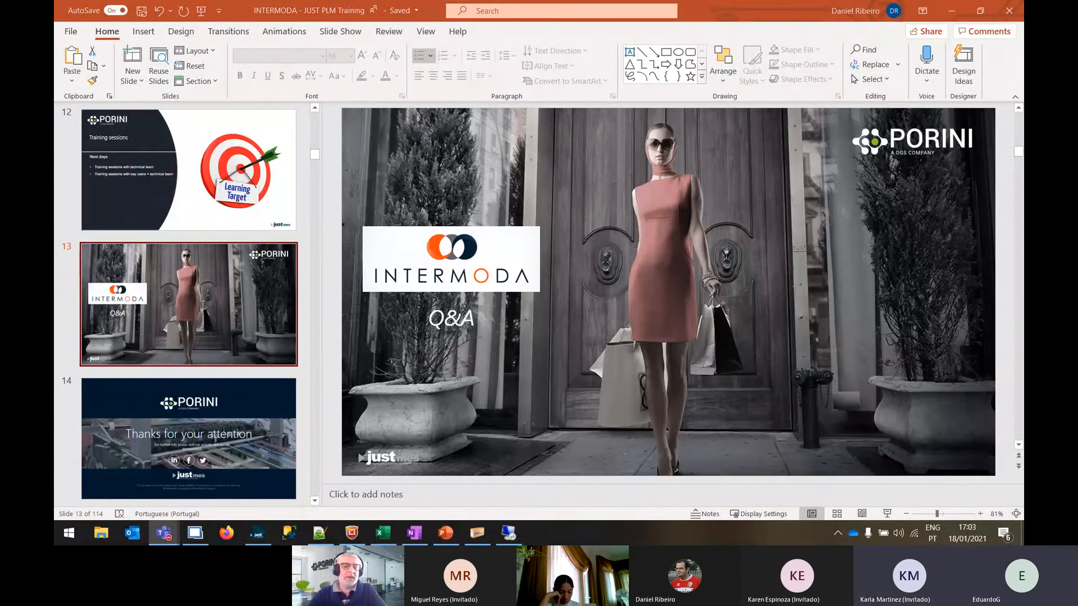